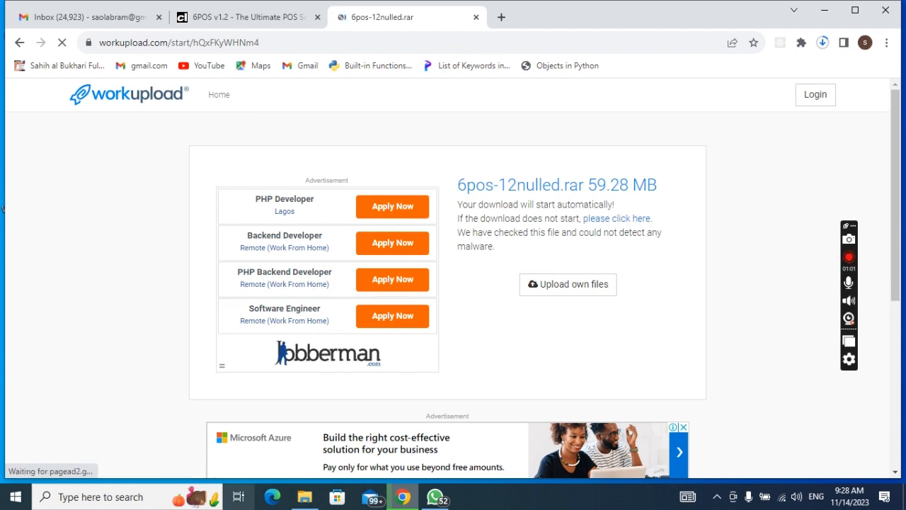
Step: Open a new blank tab beside the 6pos-12nulled.rar download page
mouse_move(312, 501)
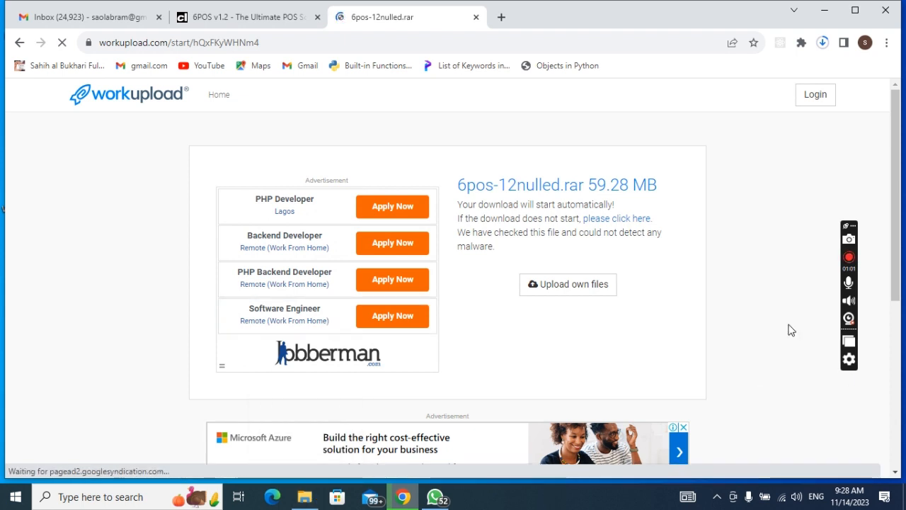
left_click(501, 18)
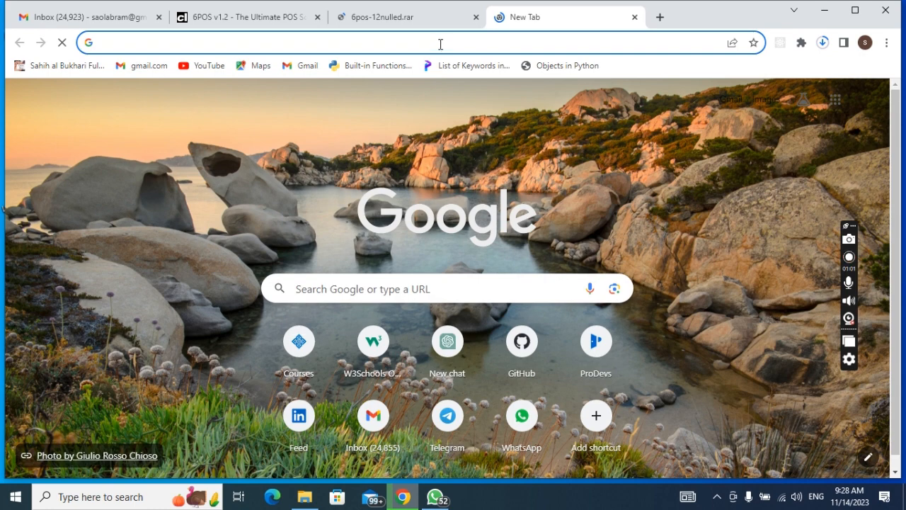
Step: Replace the linkedin.com/feed address with localhost/phpmyadmin/, load it, and bring up Downloads
type("linkedin.com/feed")
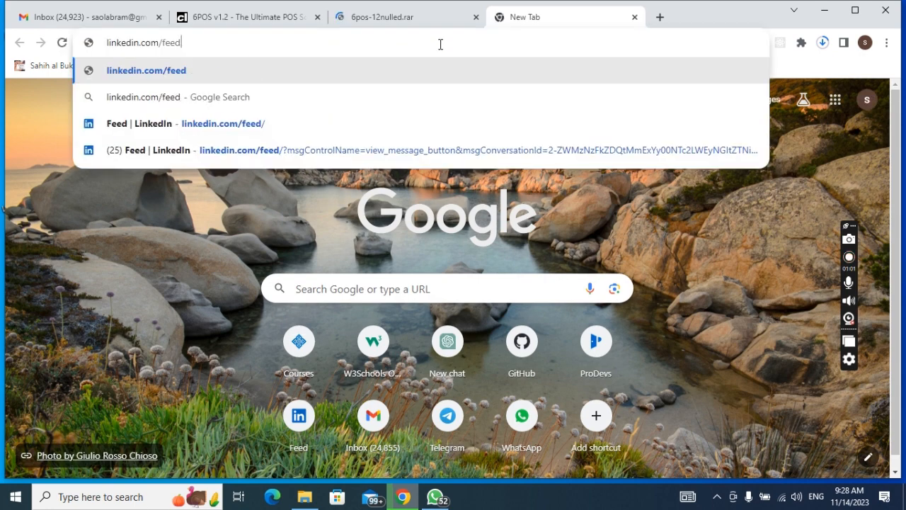
key("BackSpace")
key("BackSpace")
key("BackSpace")
key("BackSpace")
key("BackSpace")
key("BackSpace")
key("BackSpace")
key("BackSpace")
key("BackSpace")
key("BackSpace")
key("BackSpace")
key("BackSpace")
key("BackSpace")
key("BackSpace")
key("BackSpace")
key("BackSpace")
key("BackSpace")
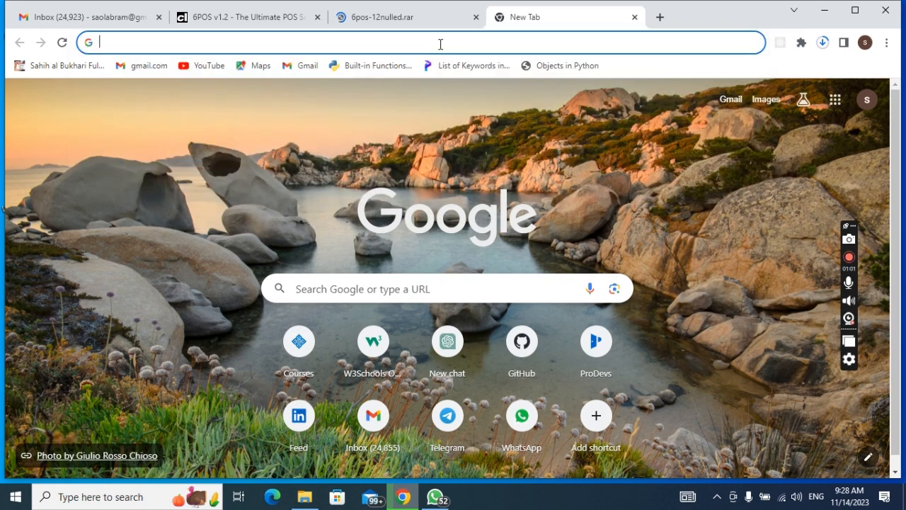
type("localhost/phpmyadmin/")
key("Return")
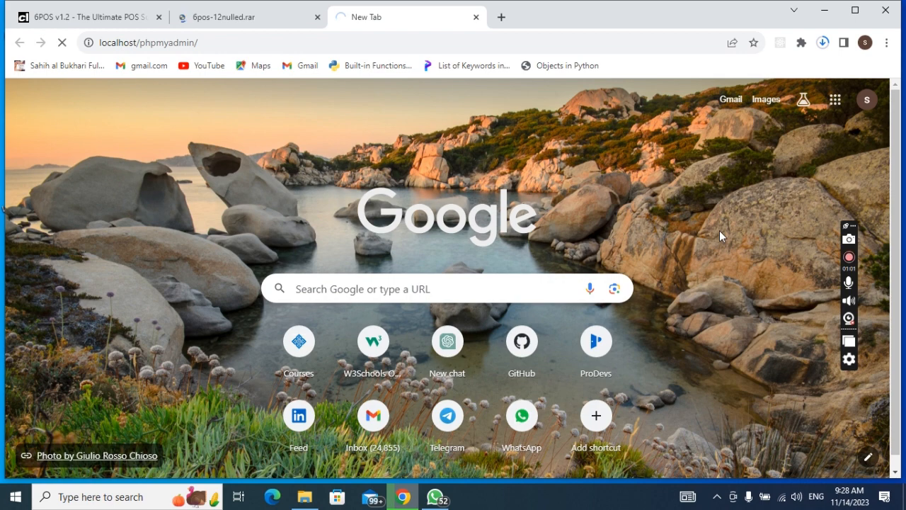
left_click(307, 504)
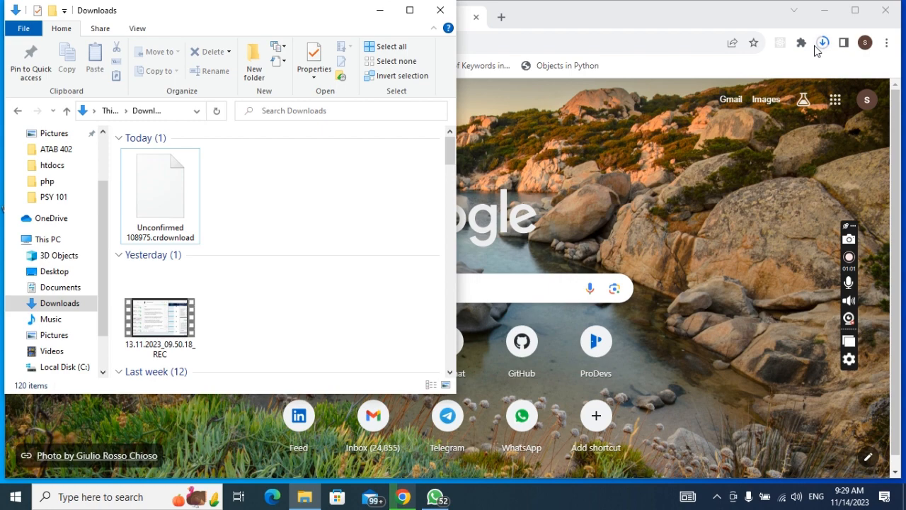
Step: Browse File Explorer to C:\xampp\htdocs, then go back to Downloads and minimise it
left_click(385, 9)
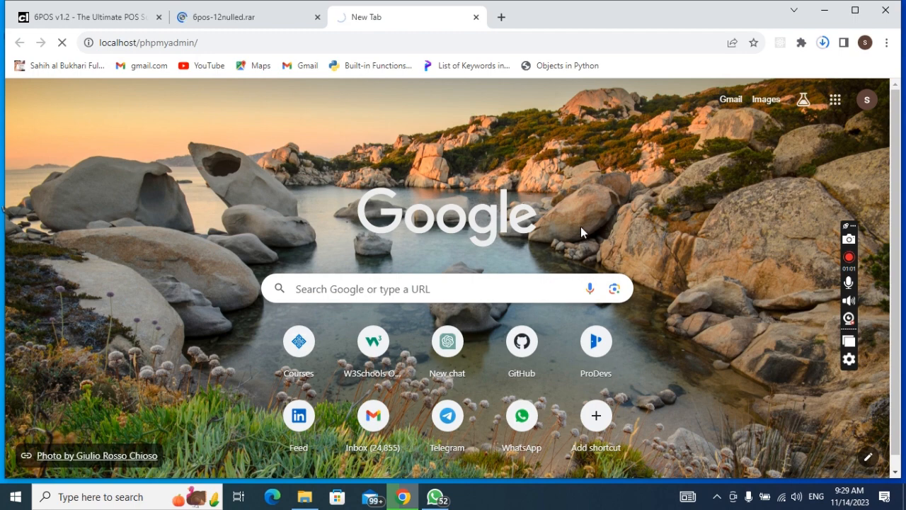
left_click(304, 497)
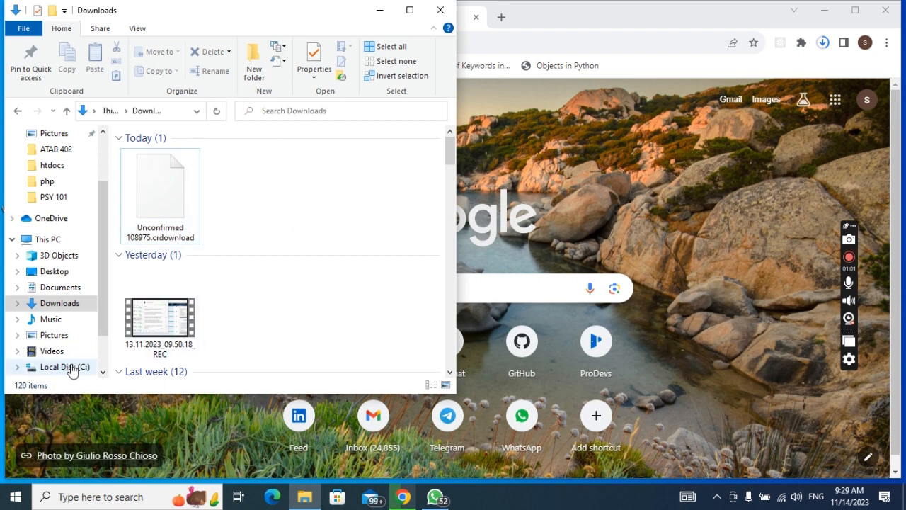
left_click(71, 369)
double_click(151, 241)
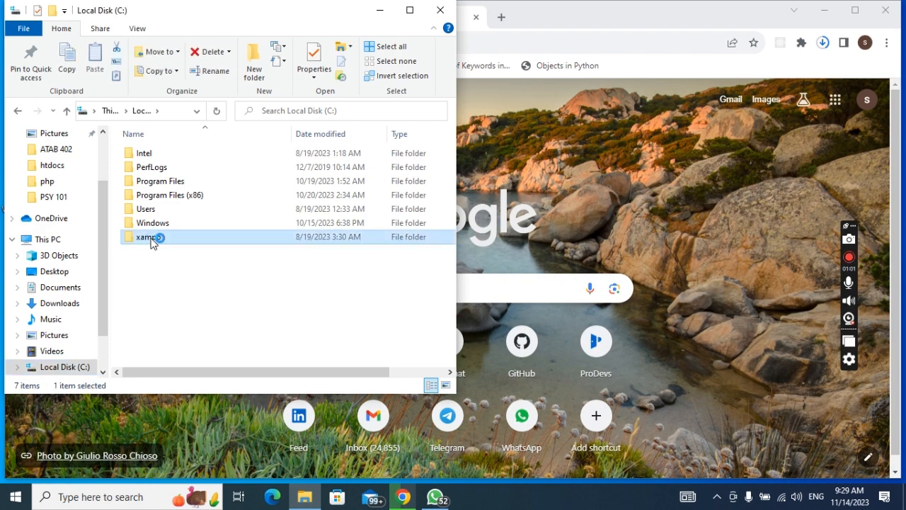
left_click(163, 225)
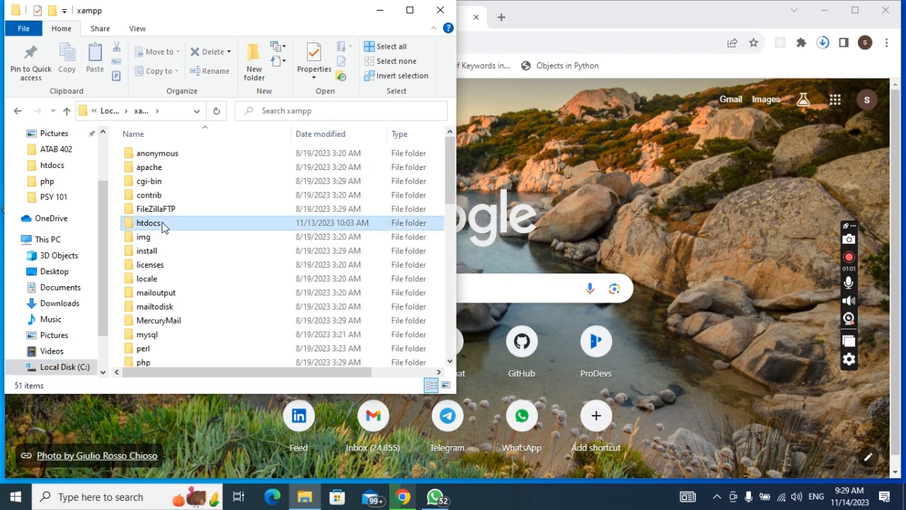
double_click(162, 224)
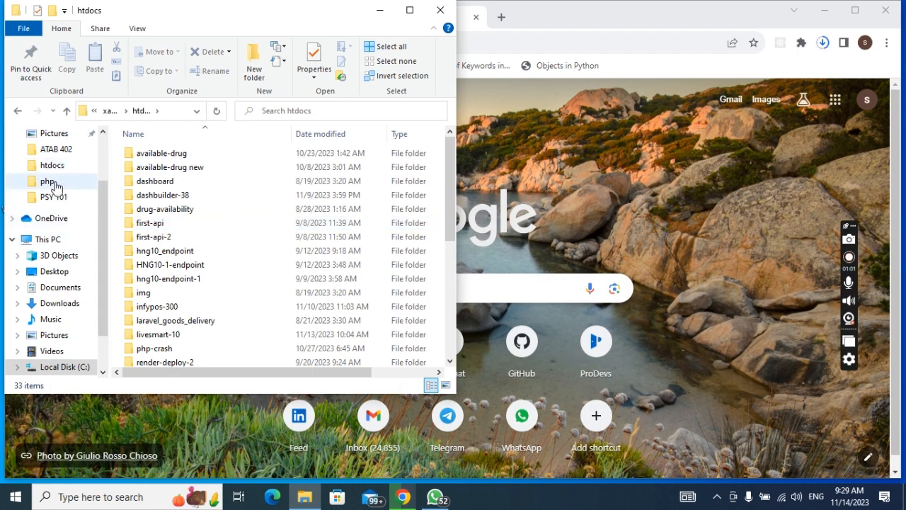
left_click(57, 303)
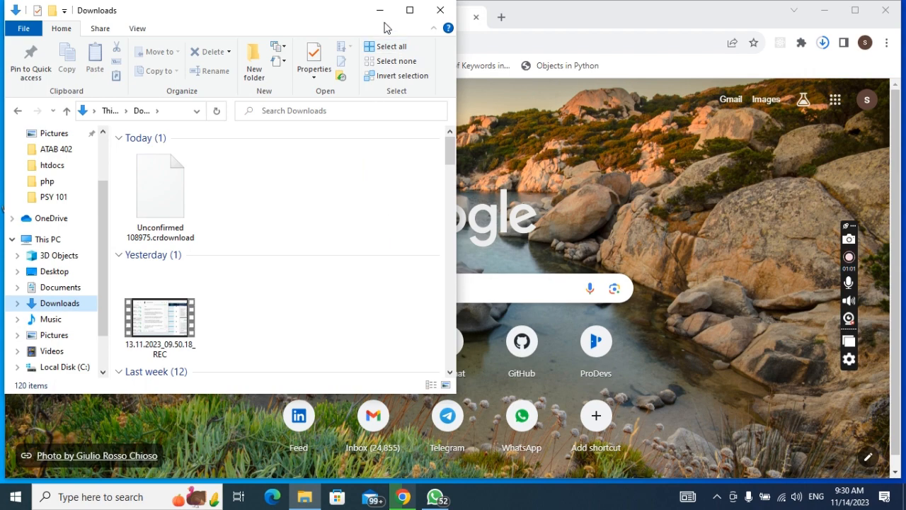
left_click(379, 10)
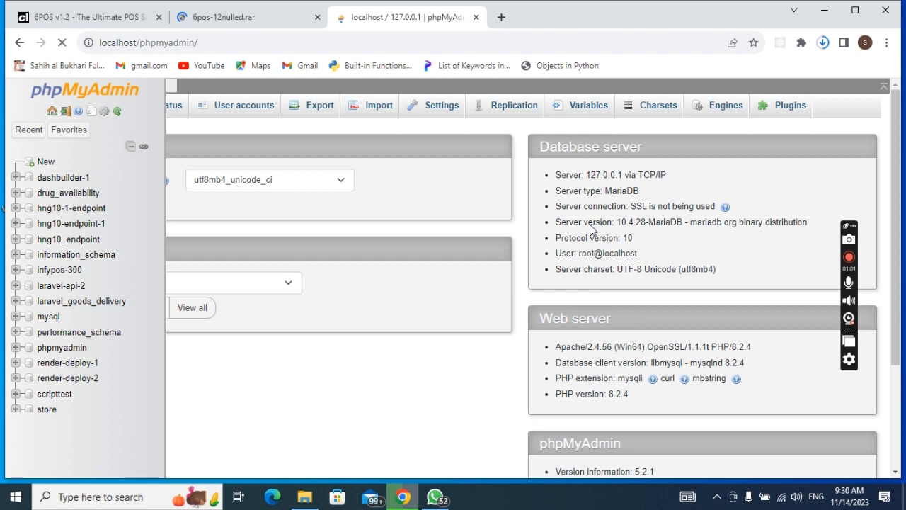
Step: Scroll over the phpMyAdmin home page, then open File Explorer on Downloads
scroll(452, 328, "down", 1)
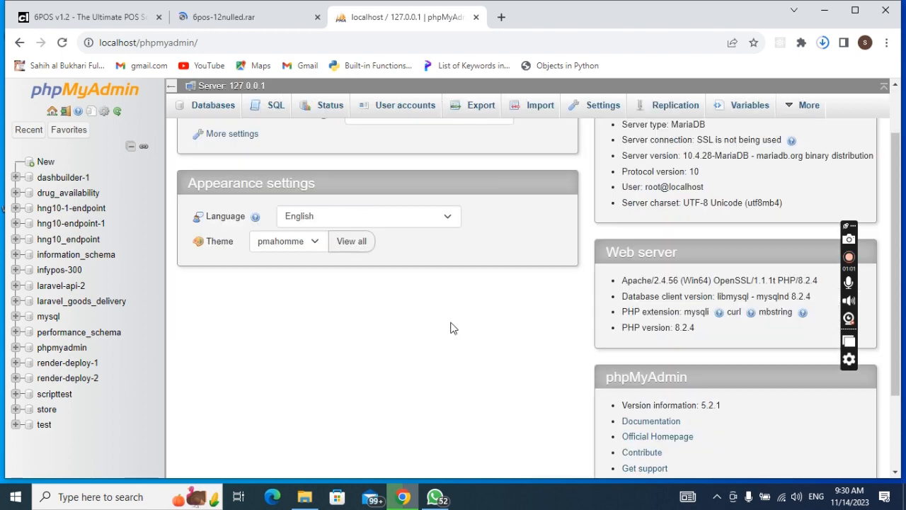
scroll(453, 328, "up", 1)
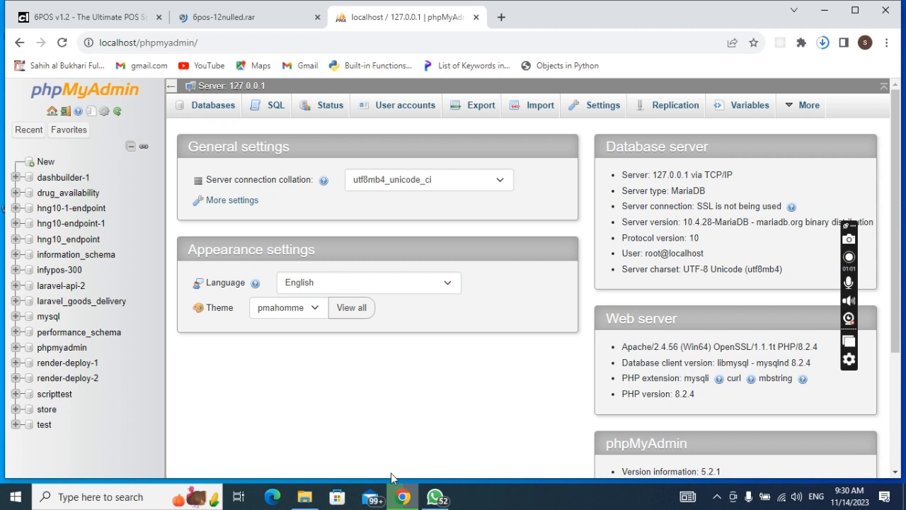
left_click(304, 497)
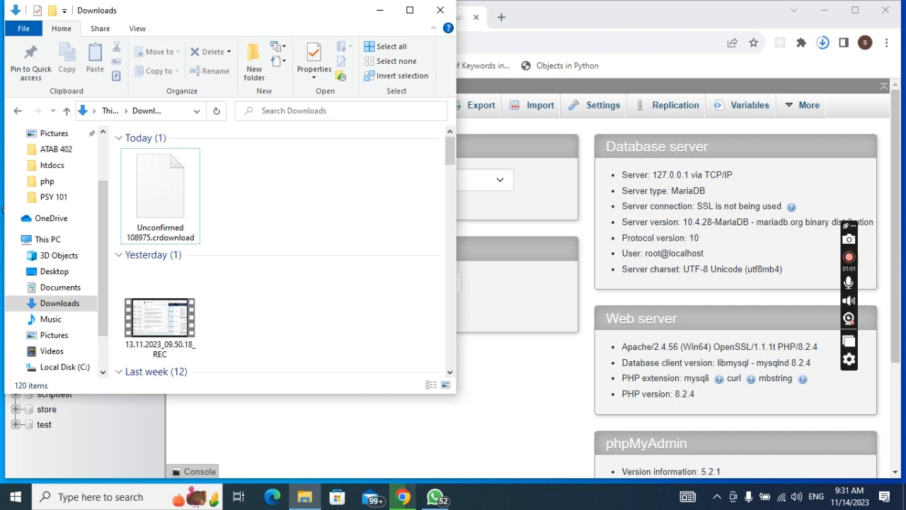
Step: Hide Downloads, check the rar and 6POS codelist tabs, end on phpMyAdmin, minimise Chrome
left_click(380, 10)
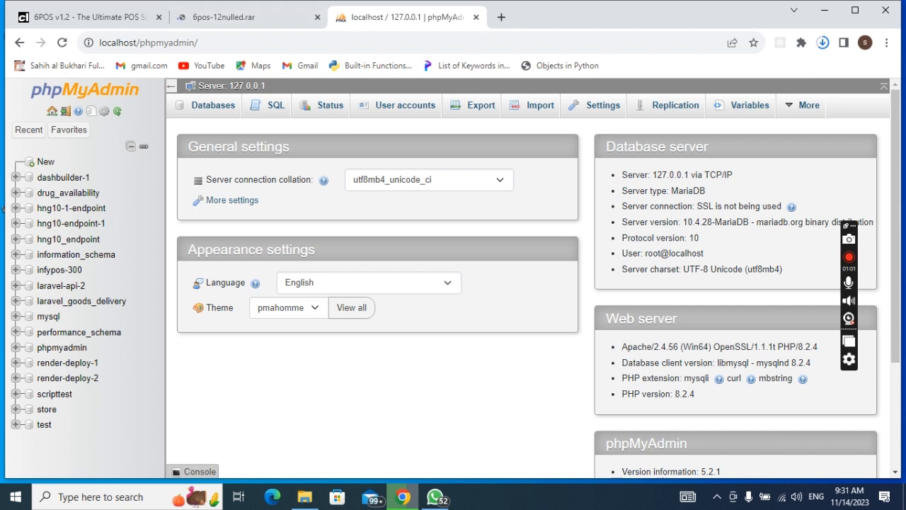
left_click(241, 18)
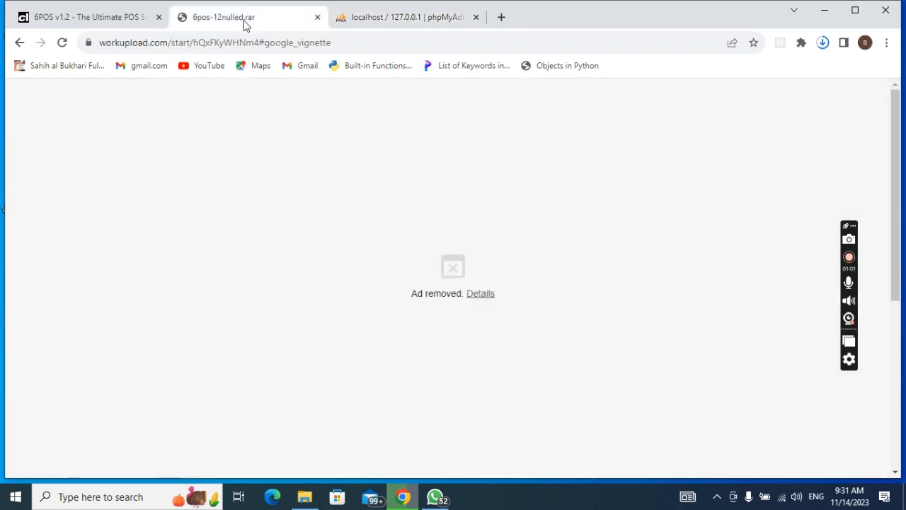
left_click(114, 22)
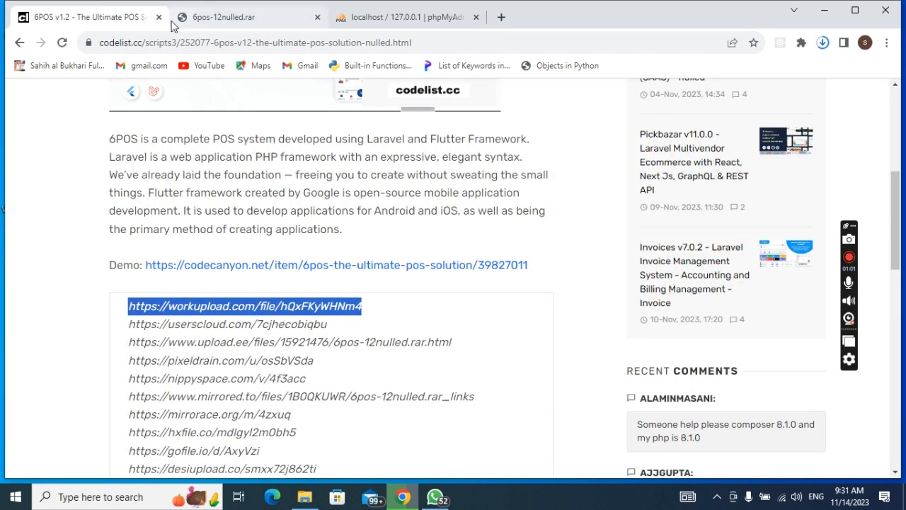
left_click(234, 22)
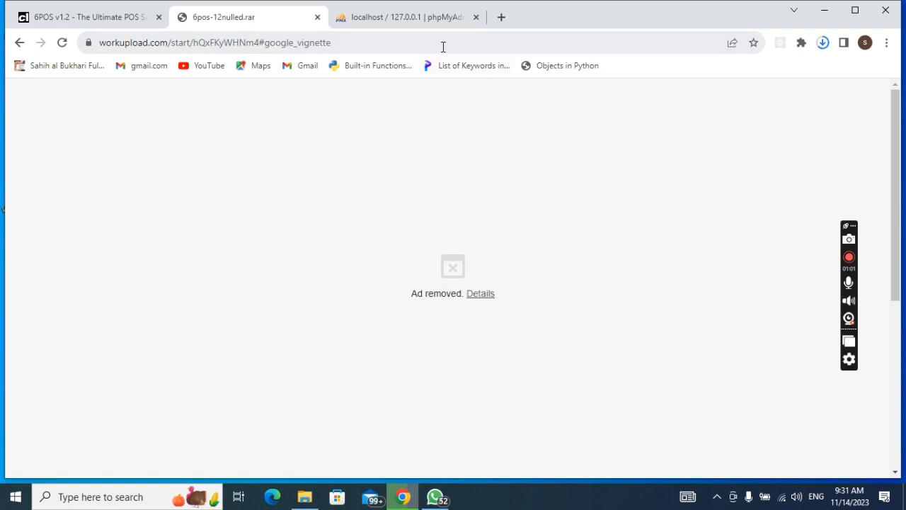
left_click(439, 17)
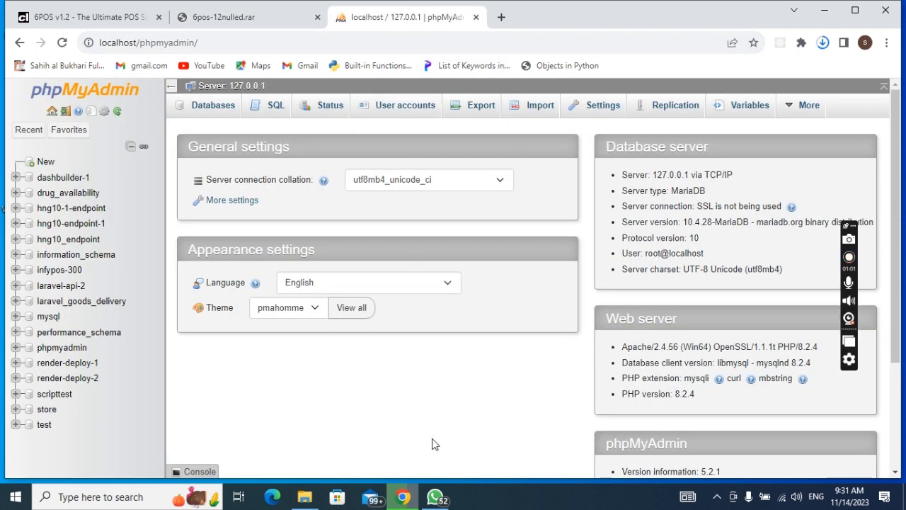
mouse_move(441, 500)
left_click(826, 12)
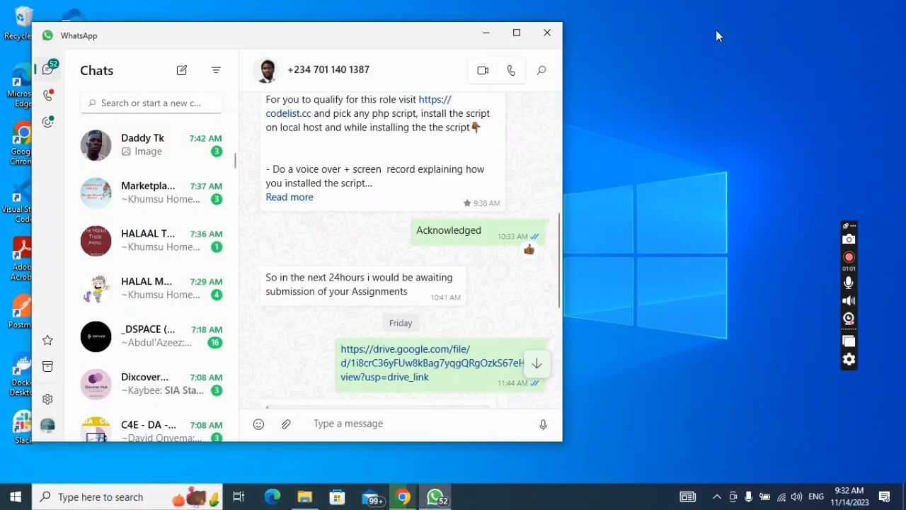
Step: Minimise WhatsApp and restore Chrome on the localhost phpMyAdmin page
left_click(486, 32)
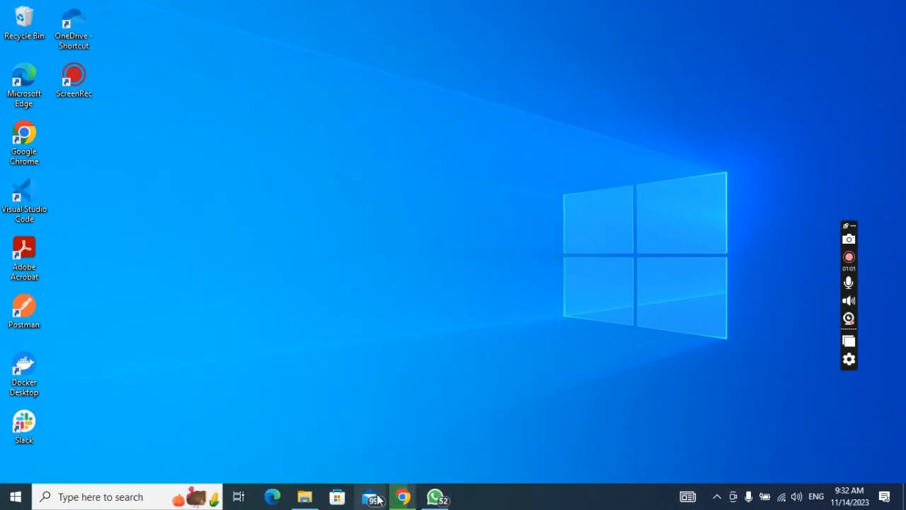
left_click(404, 498)
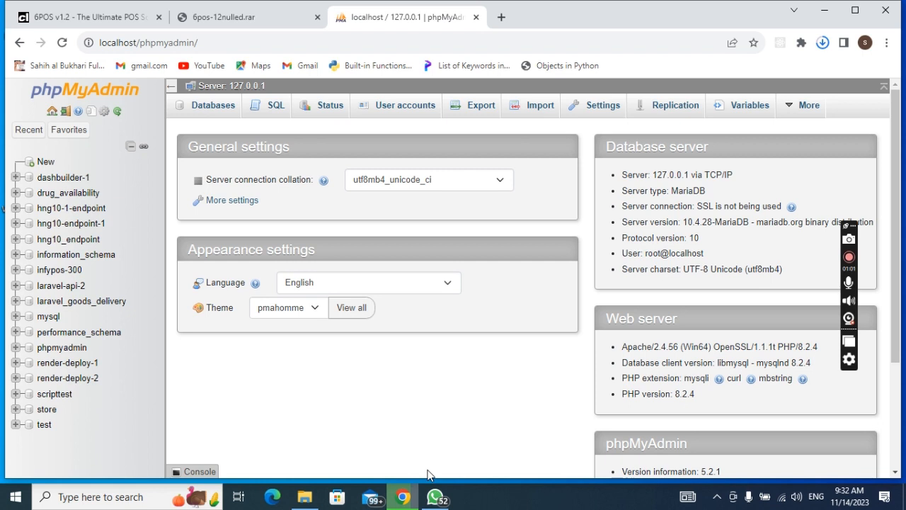
left_click(306, 498)
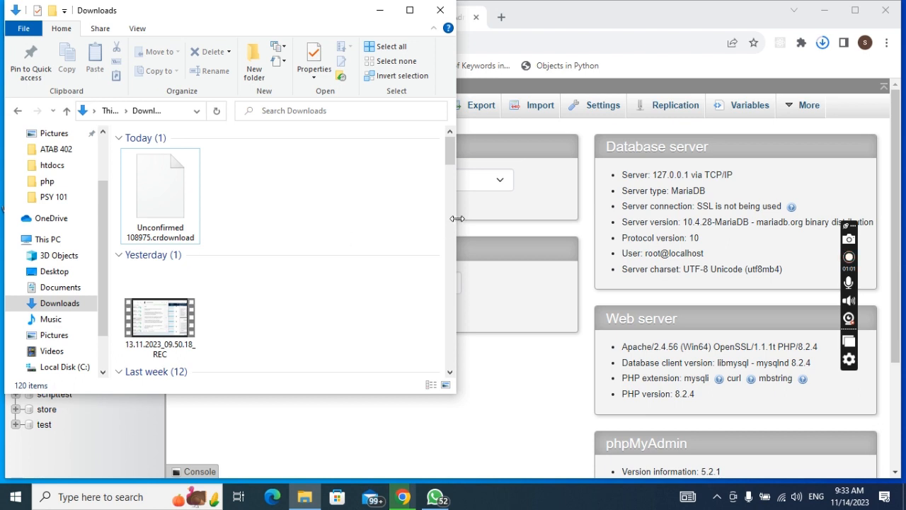
mouse_move(448, 164)
left_mouse_down()
mouse_move(437, 297)
mouse_move(453, 149)
left_mouse_up()
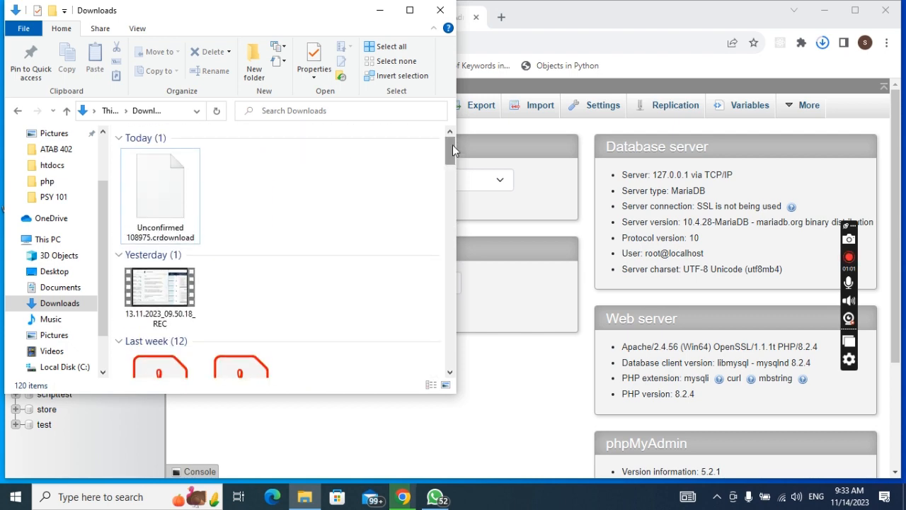
left_click(376, 14)
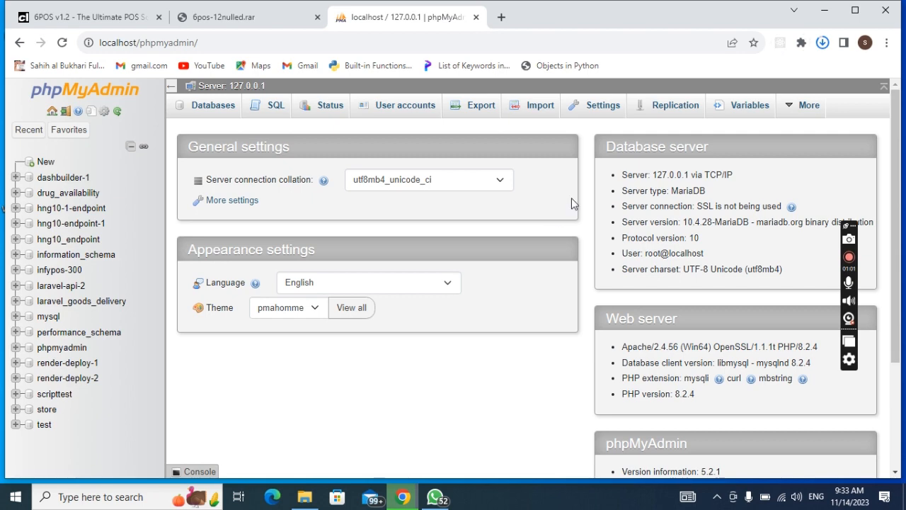
left_click(307, 498)
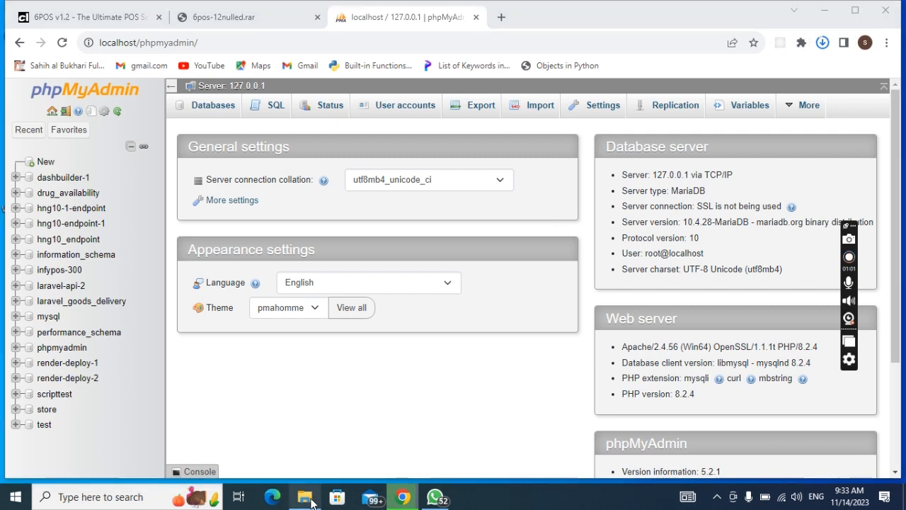
left_click(312, 499)
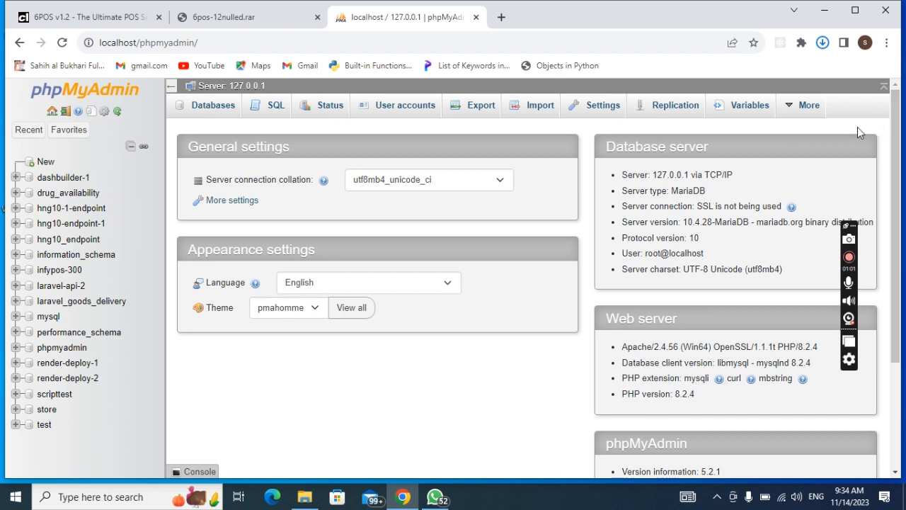
Step: Locate the downloaded 6pos-12nulled.rar in the Downloads folder and select it
left_click(825, 48)
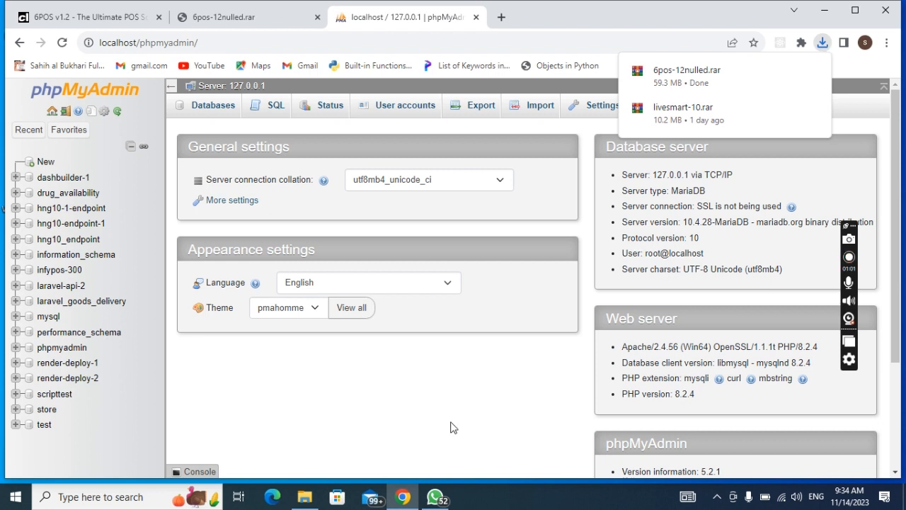
left_click(305, 498)
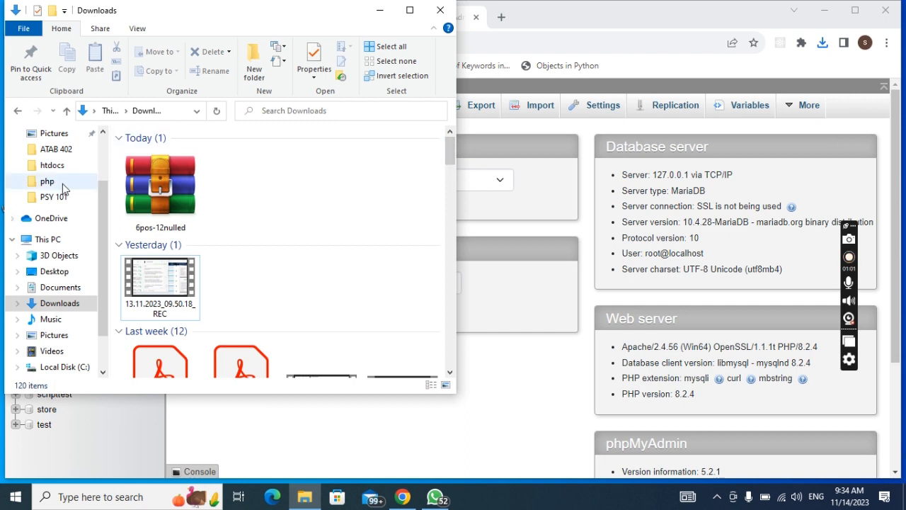
left_click(160, 185)
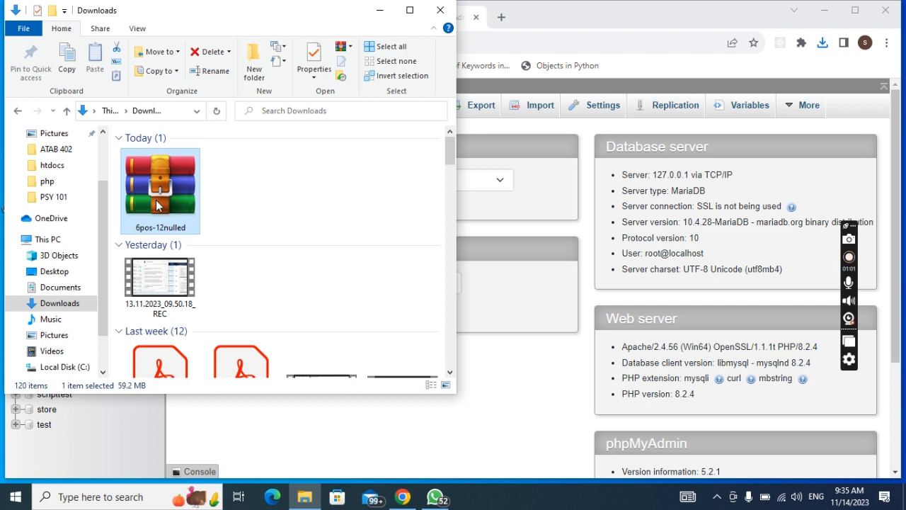
Step: Paste the 6pos-12nulled archive into C:\xampp\htdocs
left_click(68, 371)
double_click(149, 236)
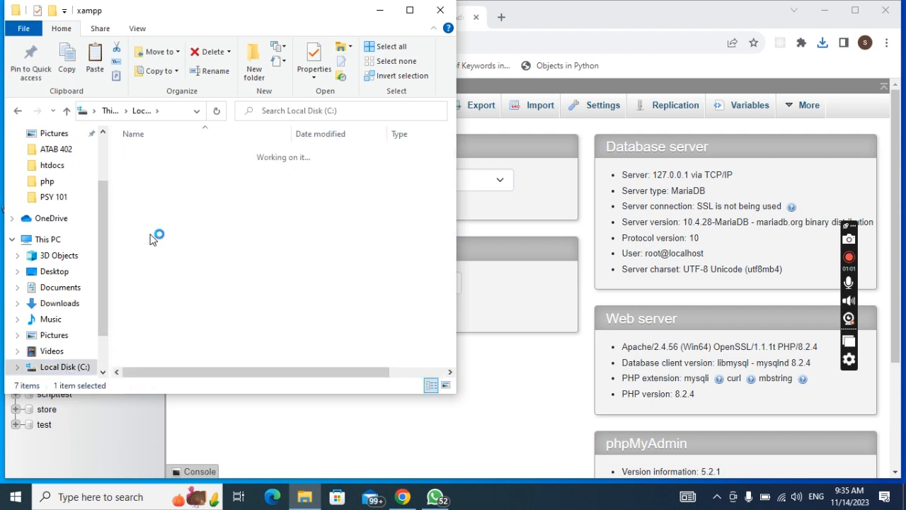
left_click(153, 227)
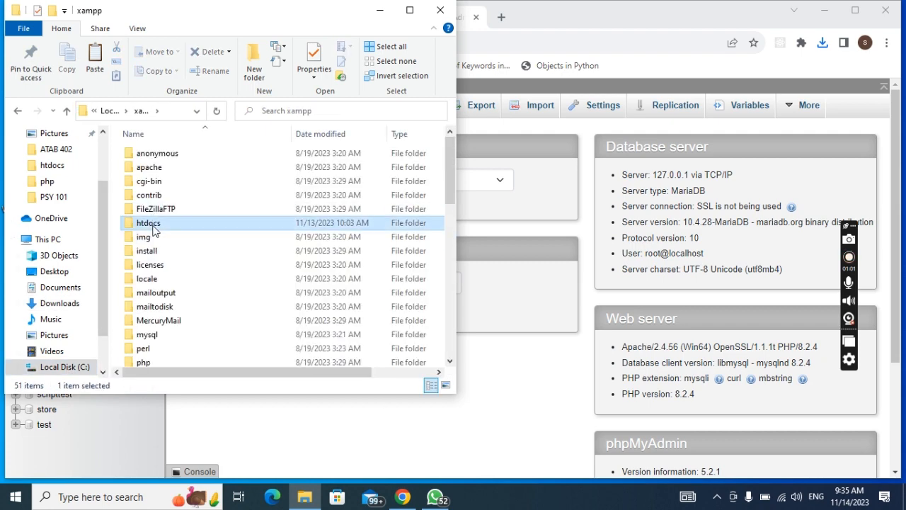
double_click(152, 225)
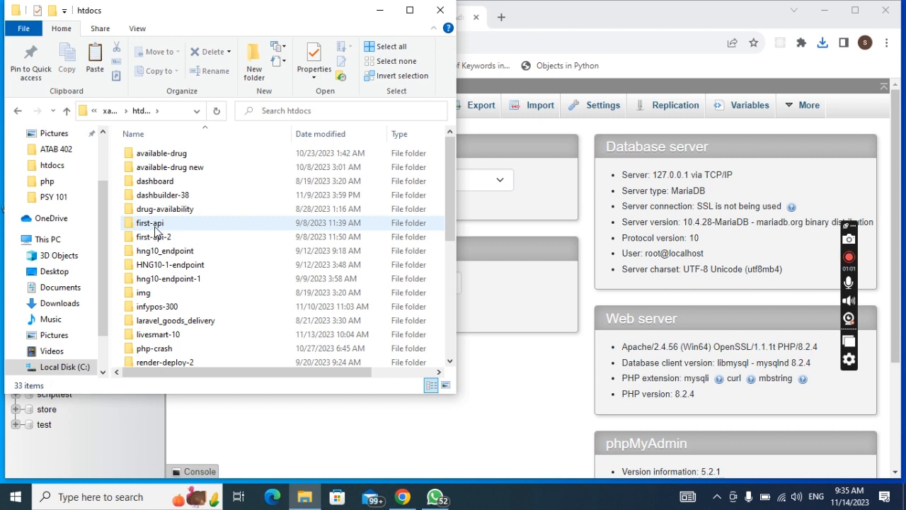
key("ctrl+v")
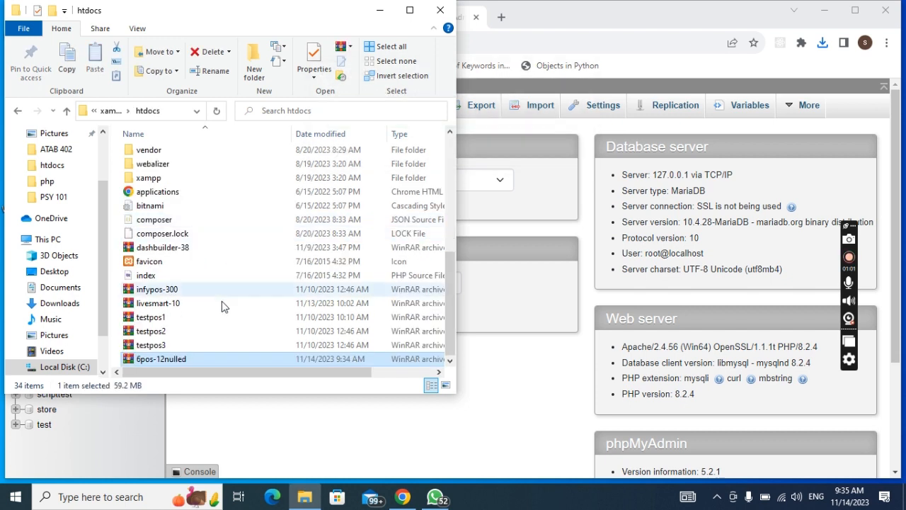
Step: Open 6pos-12nulled.rar in WinRAR and extract it to C:\xampp\htdocs\6pos-12nulled
double_click(197, 365)
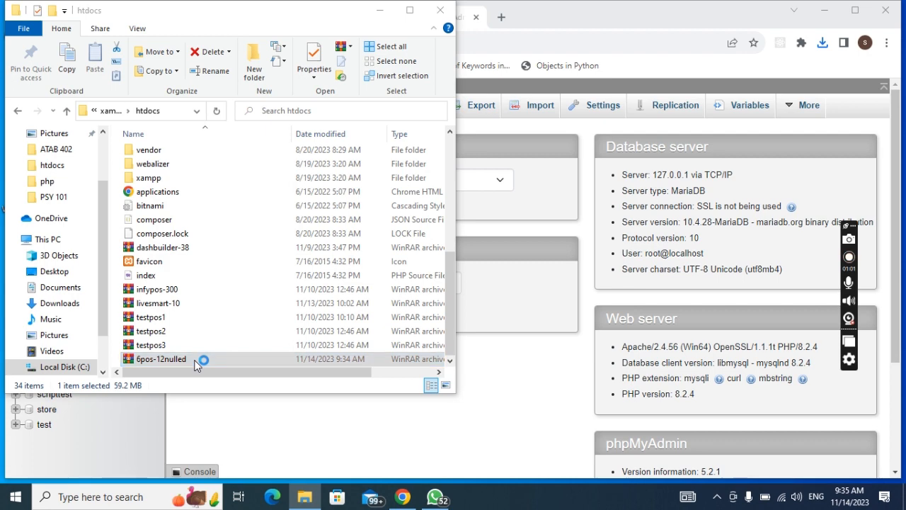
left_click(495, 263)
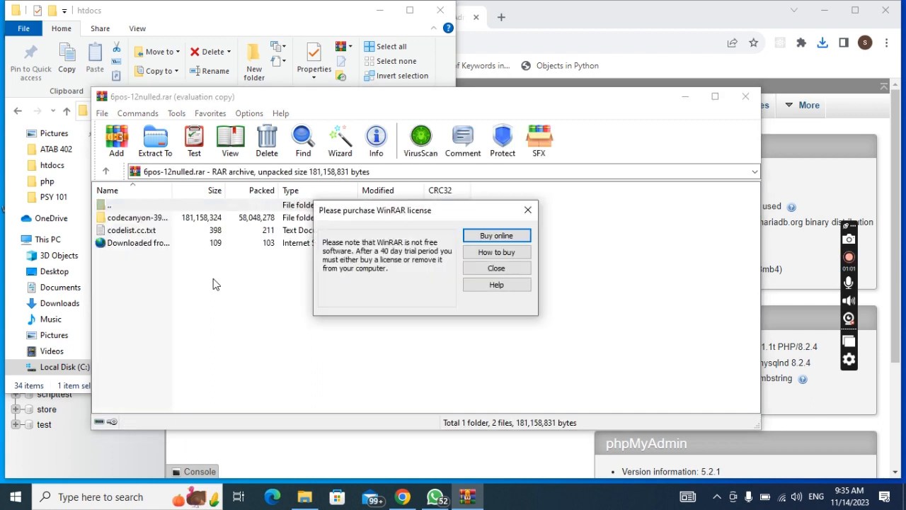
left_click(528, 211)
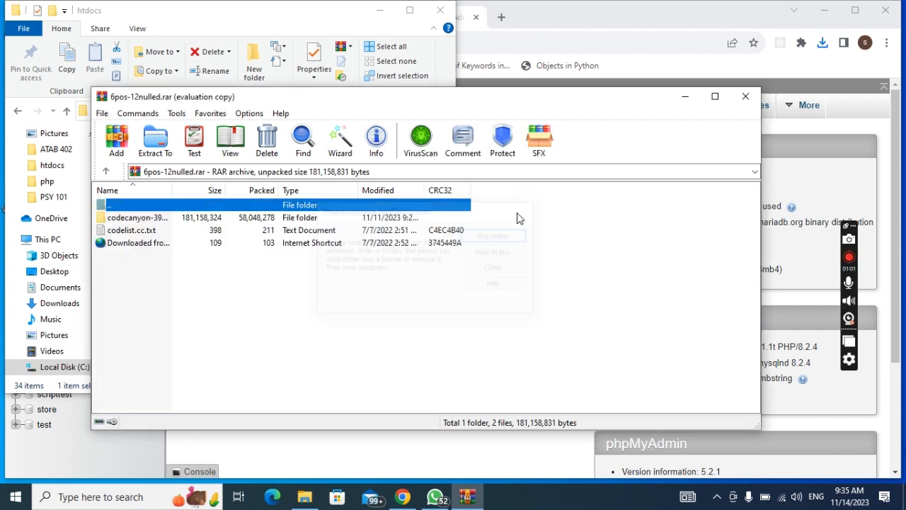
left_click(150, 142)
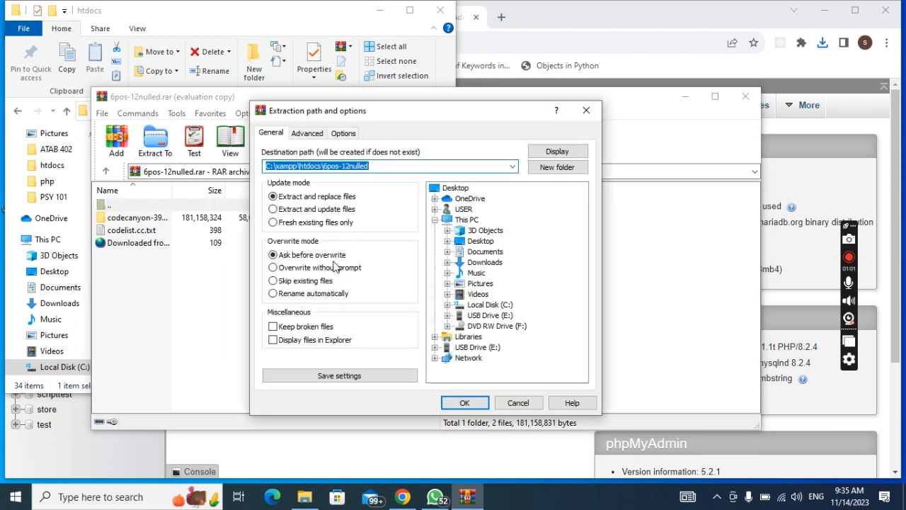
left_click(479, 404)
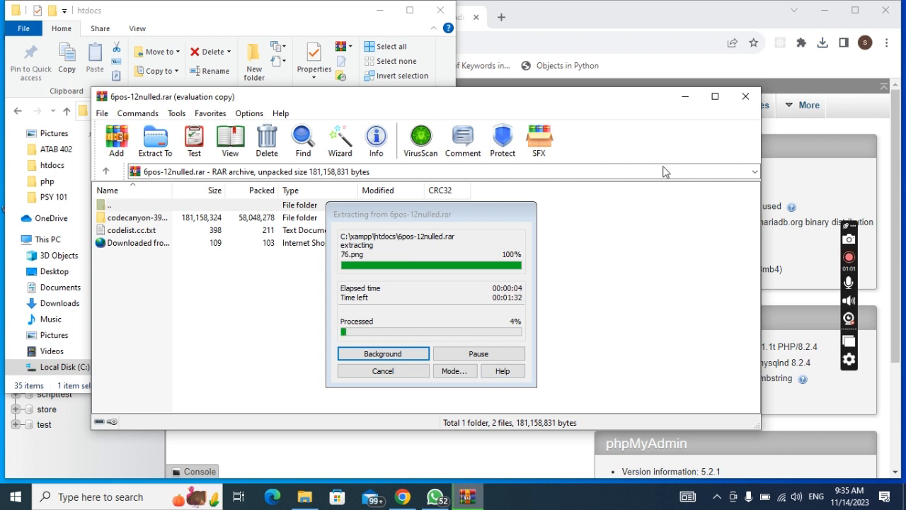
left_click(686, 103)
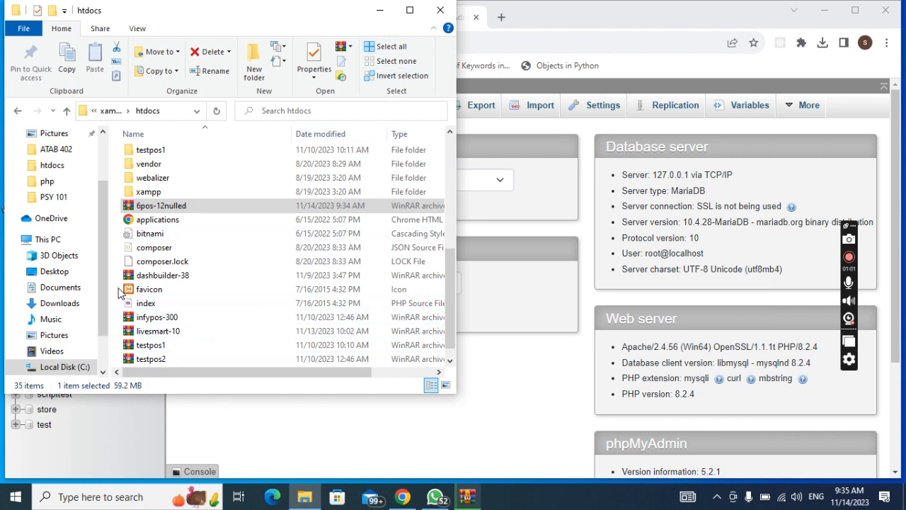
Step: Open the extracted 6pos-12nulled folder in htdocs and launch Git Bash there
scroll(131, 293, "up", 7)
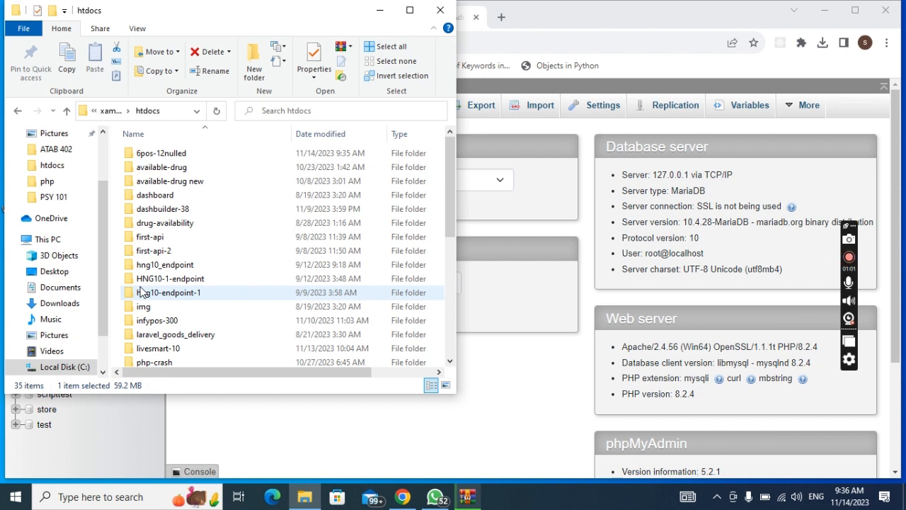
scroll(142, 291, "down", 4)
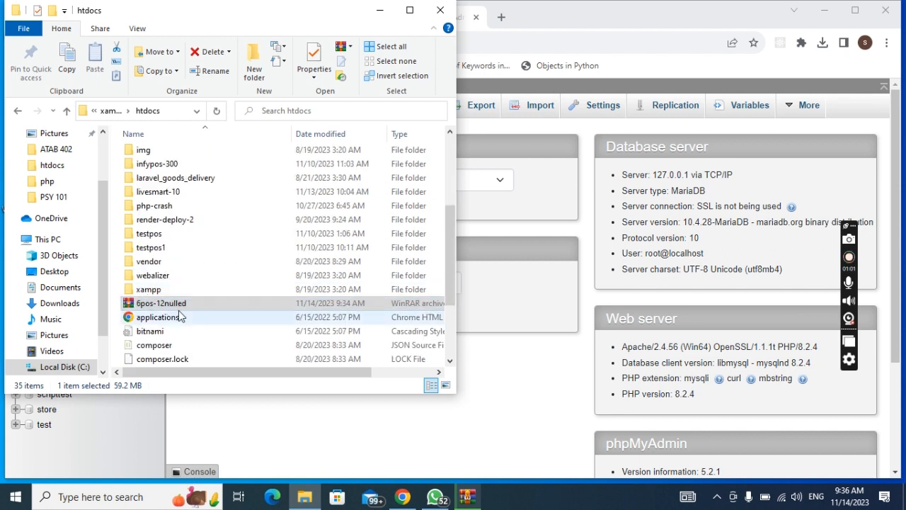
scroll(181, 316, "up", 4)
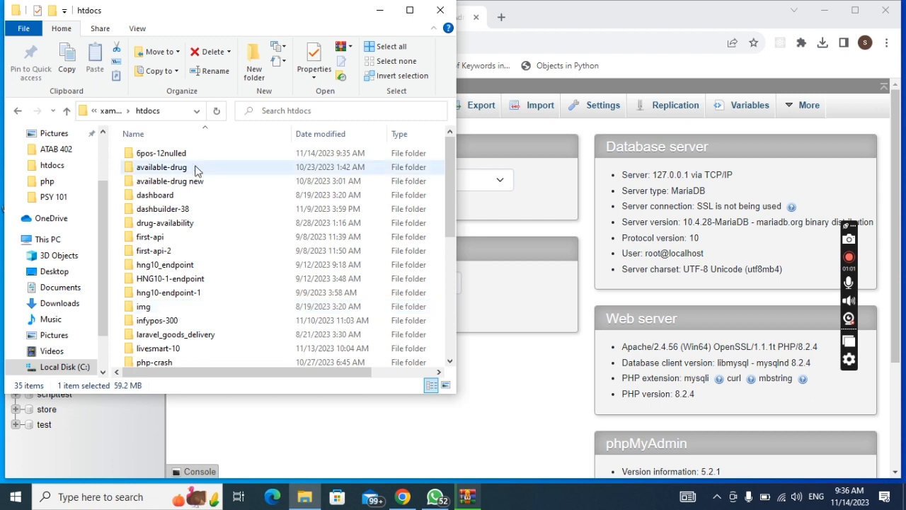
left_click(194, 157)
double_click(198, 163)
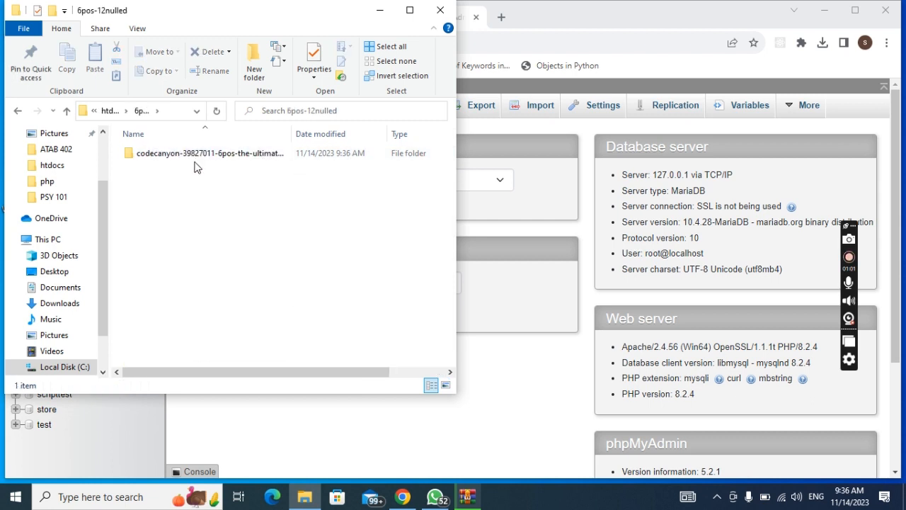
right_click(182, 218)
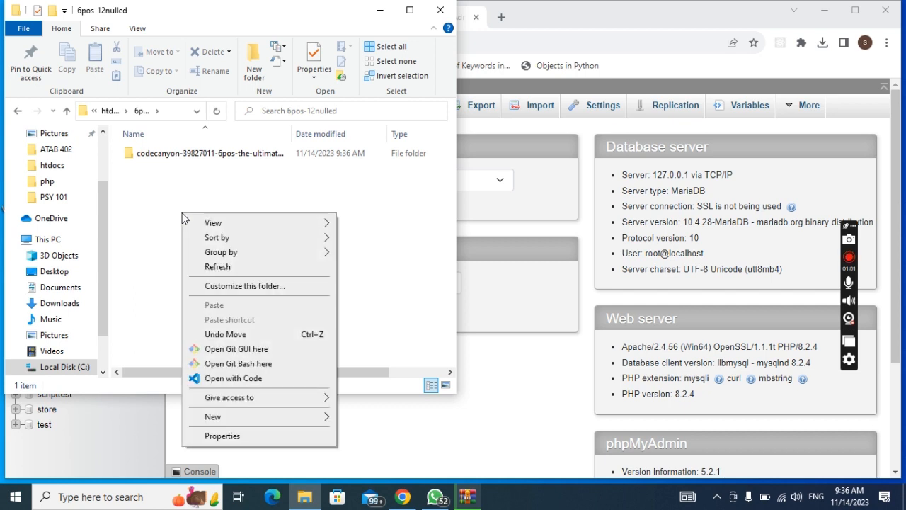
left_click(246, 363)
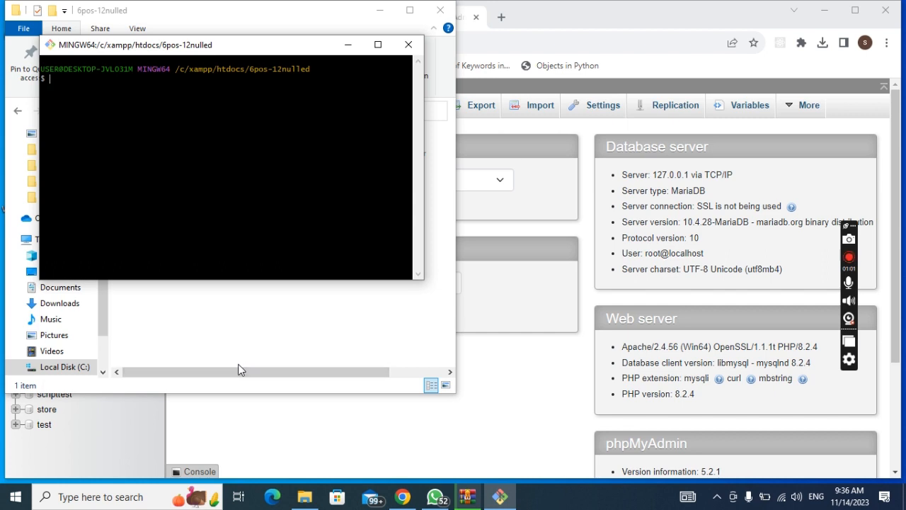
Step: Enter the command code . at the Git Bash prompt in 6pos-12nulled
type("coe")
key("BackSpace")
key("BackSpace")
type("d")
key("BackSpace")
type("de .")
Step: Browse the codecanyon package's 'changed files for mobile app' and 'Mobile app' folders
left_click(347, 51)
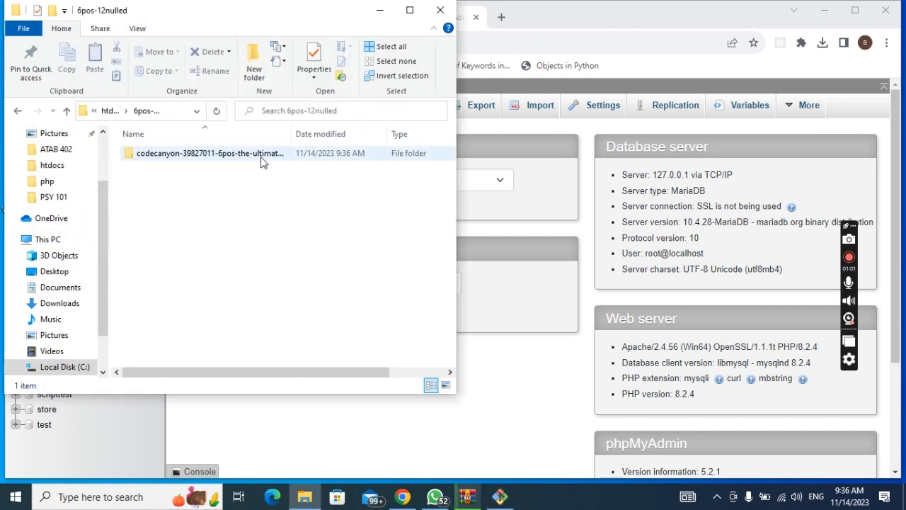
left_click(261, 162)
double_click(261, 161)
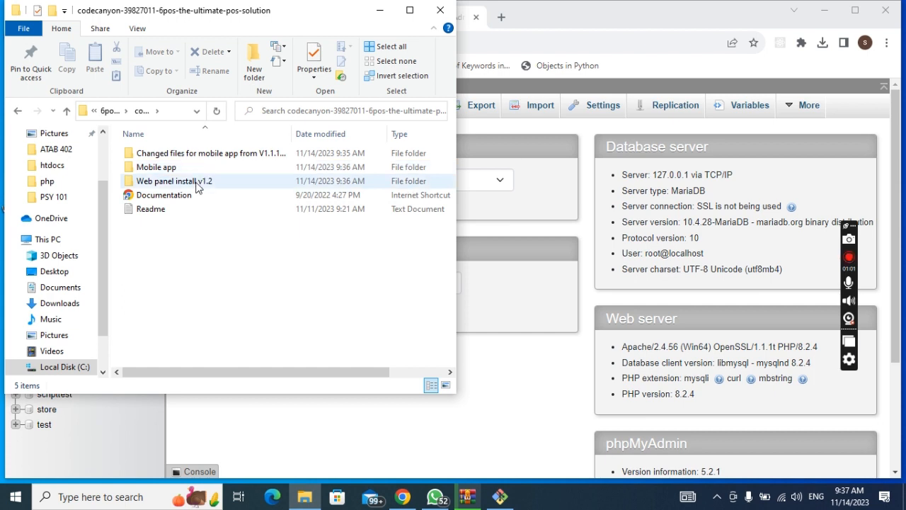
double_click(237, 153)
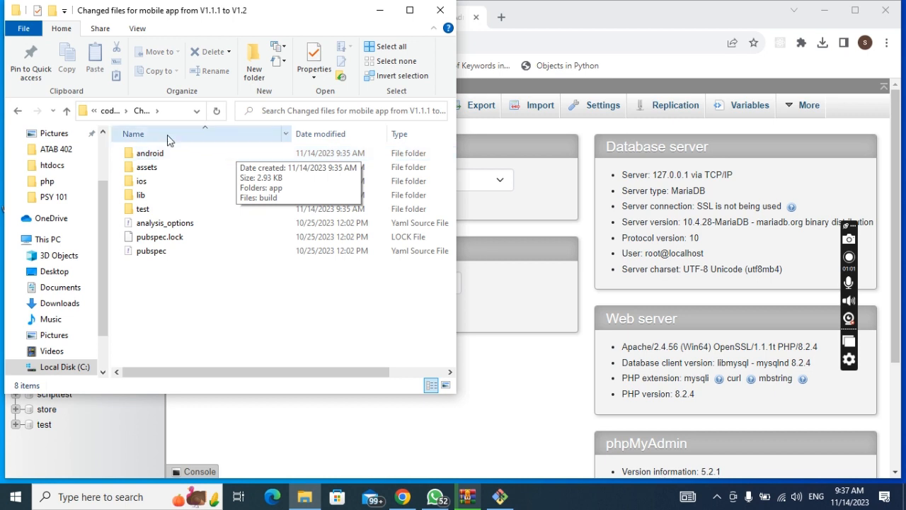
left_click(108, 114)
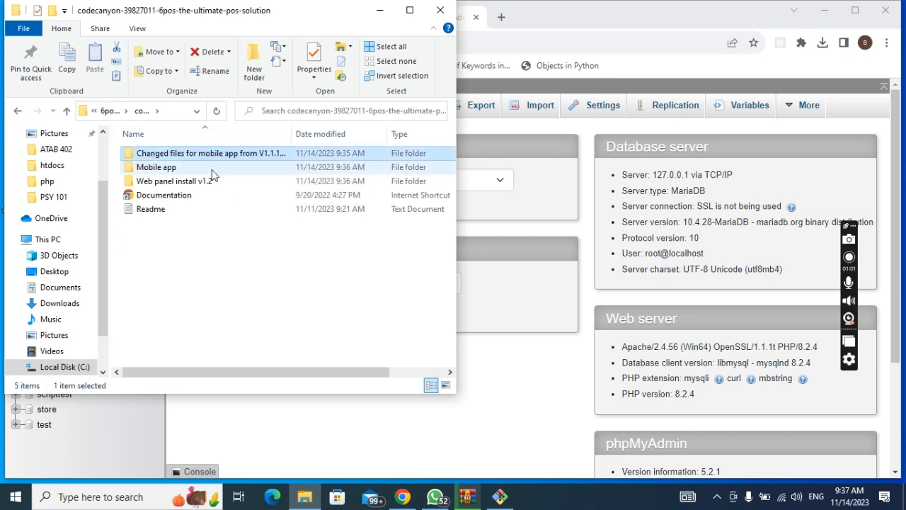
double_click(212, 170)
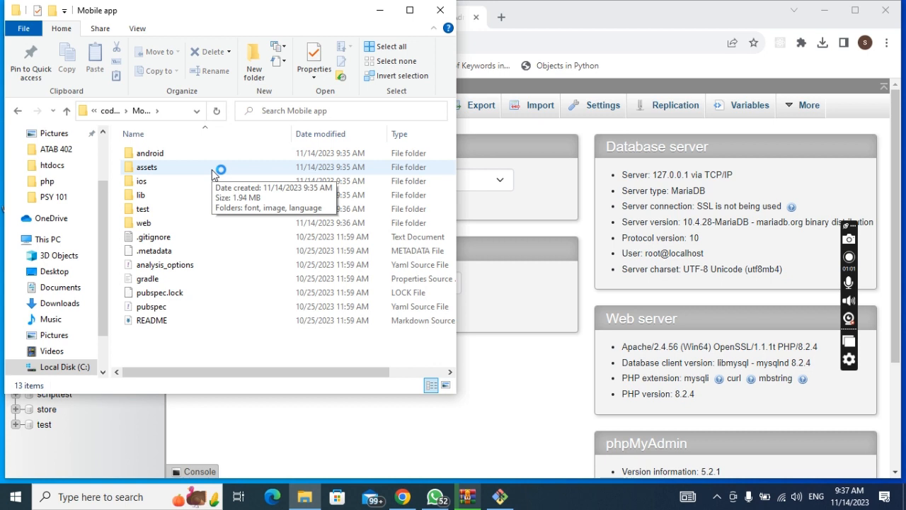
key("alt+Left")
Step: Review the Web panel install v1.2 folder, then return to the codecanyon package folder
double_click(171, 182)
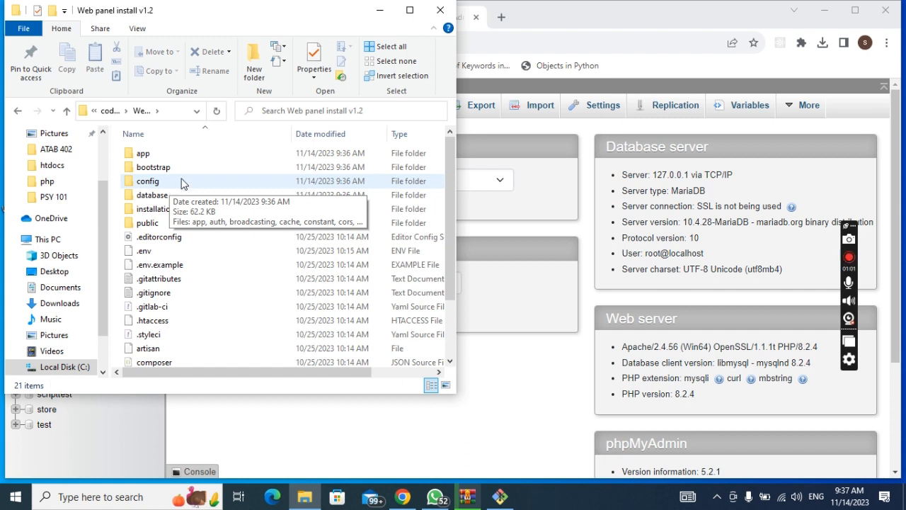
scroll(195, 210, "down", 2)
scroll(195, 210, "up", 2)
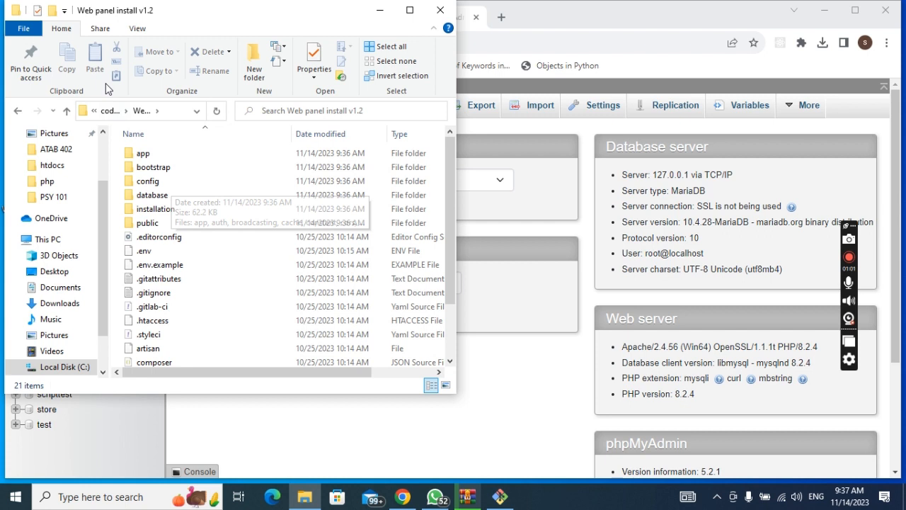
left_click(110, 111)
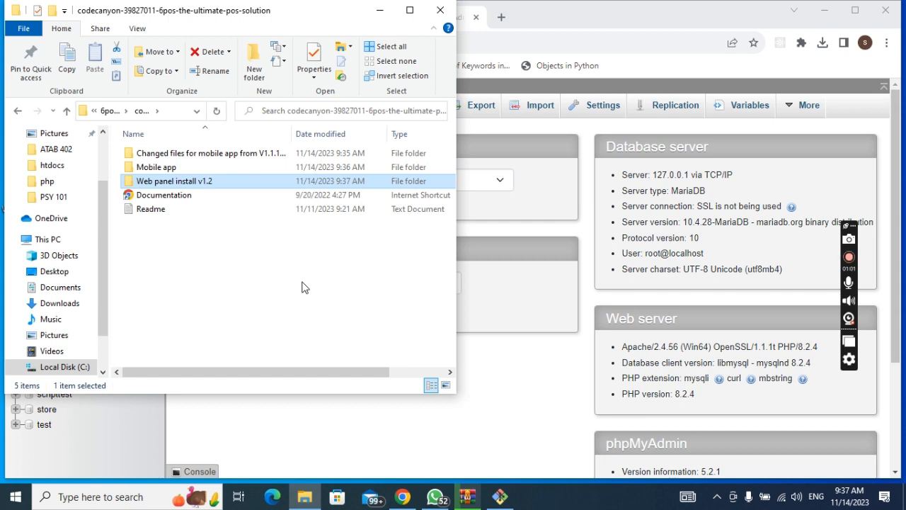
double_click(242, 178)
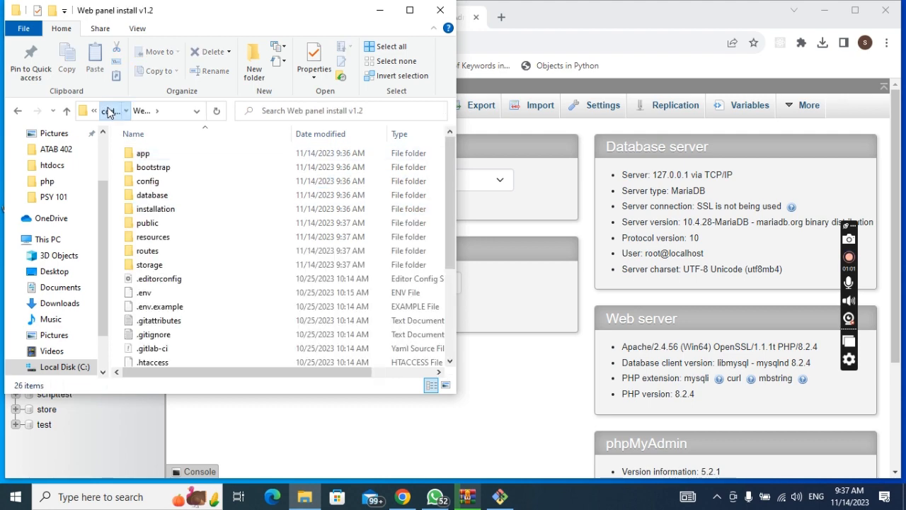
left_click(108, 113)
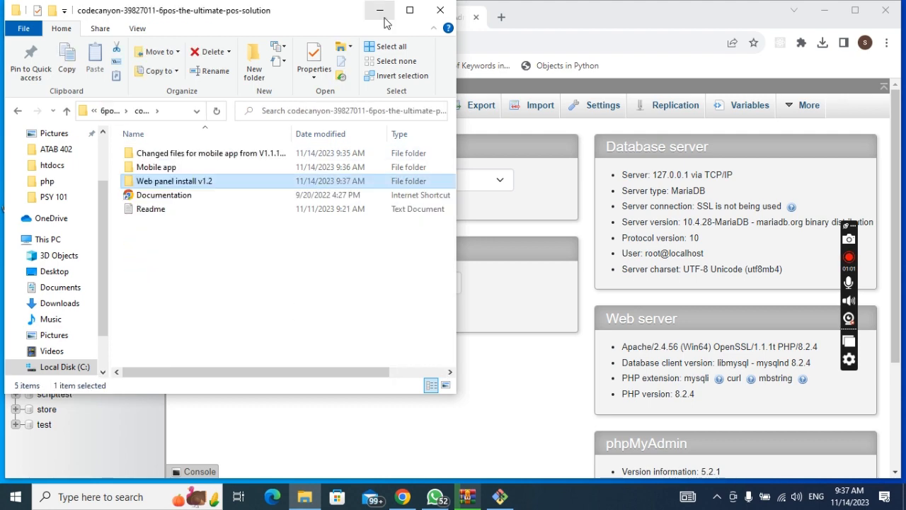
left_click(380, 10)
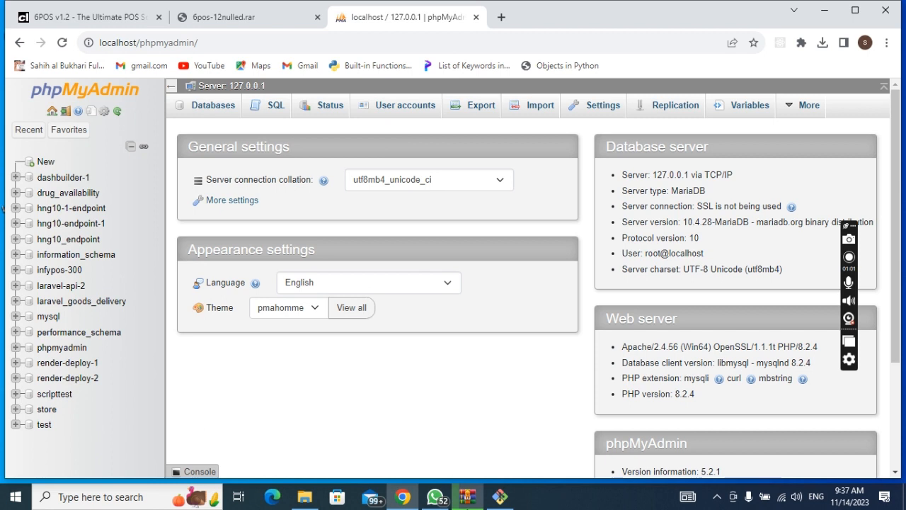
Step: Check WinRAR's 6pos-12nulled.rar extraction at 28%, then return to the Git Bash terminal
mouse_move(467, 497)
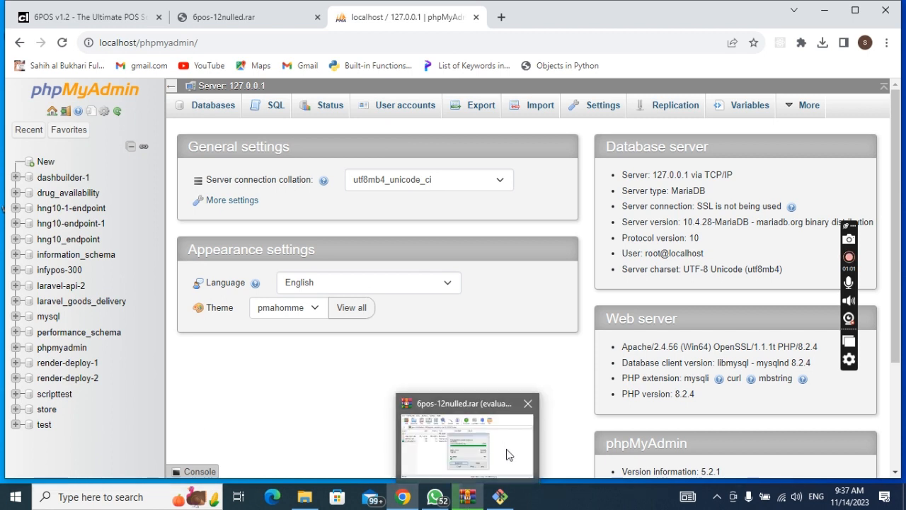
left_click(507, 455)
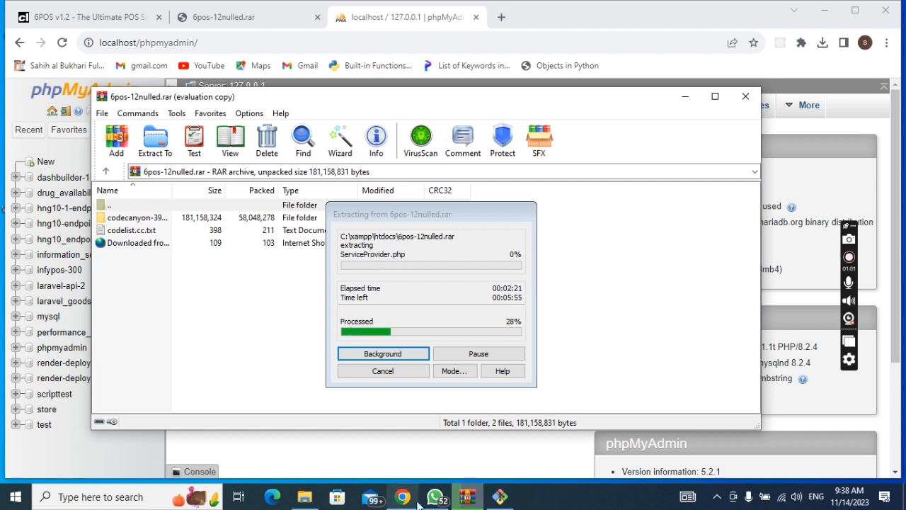
left_click(500, 498)
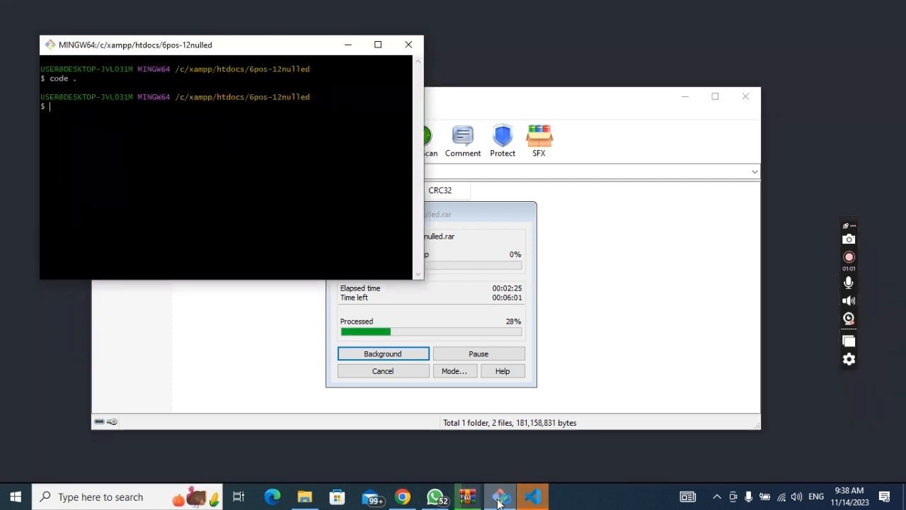
Step: Hide the MINGW64 terminal and bring back the codecanyon folder in File Explorer
left_click(499, 498)
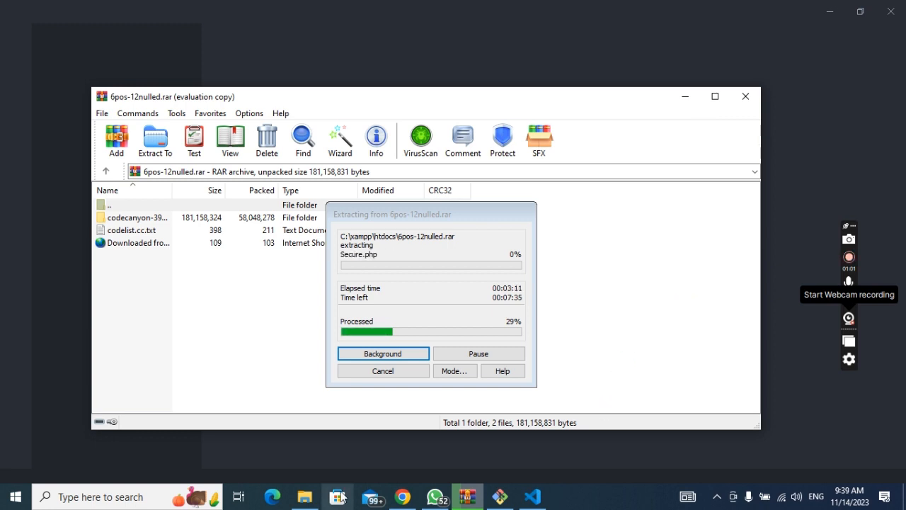
left_click(304, 497)
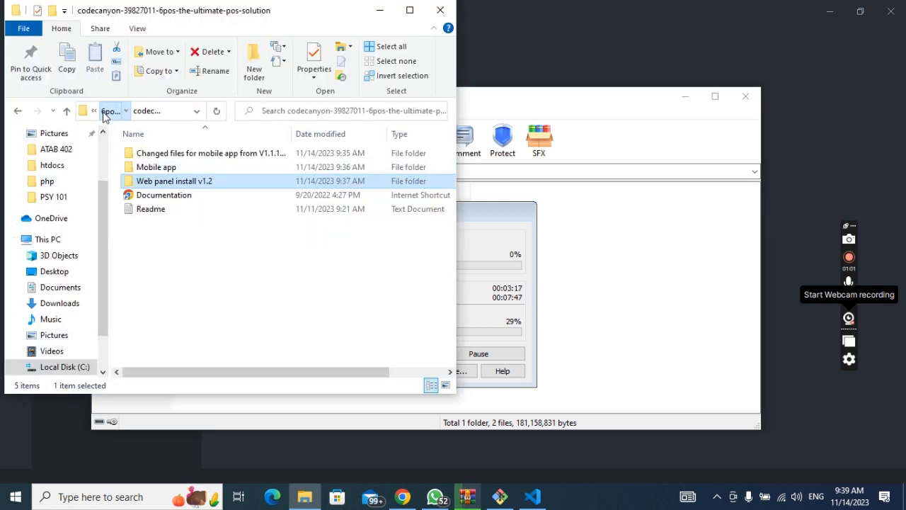
Step: Go up to htdocs, grab the 6pos-12nulled folder name, and show phpMyAdmin's Databases page
left_click(104, 113)
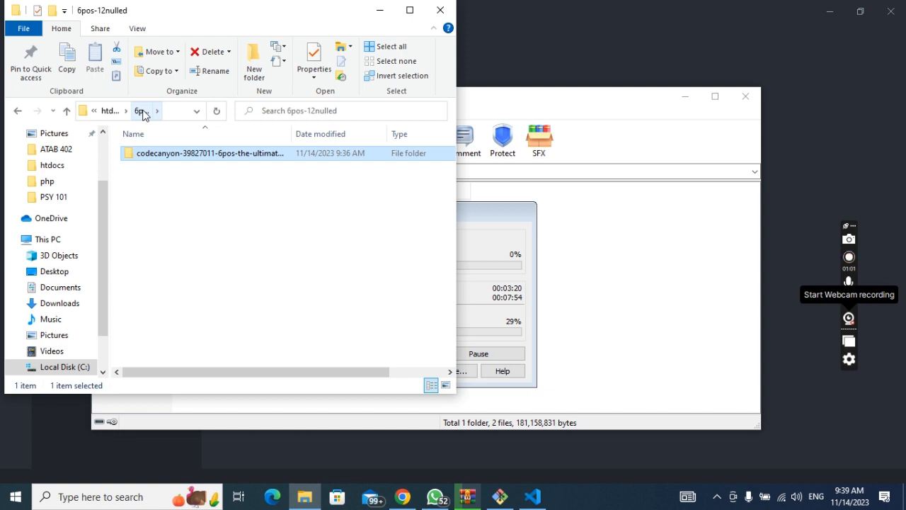
left_click(110, 111)
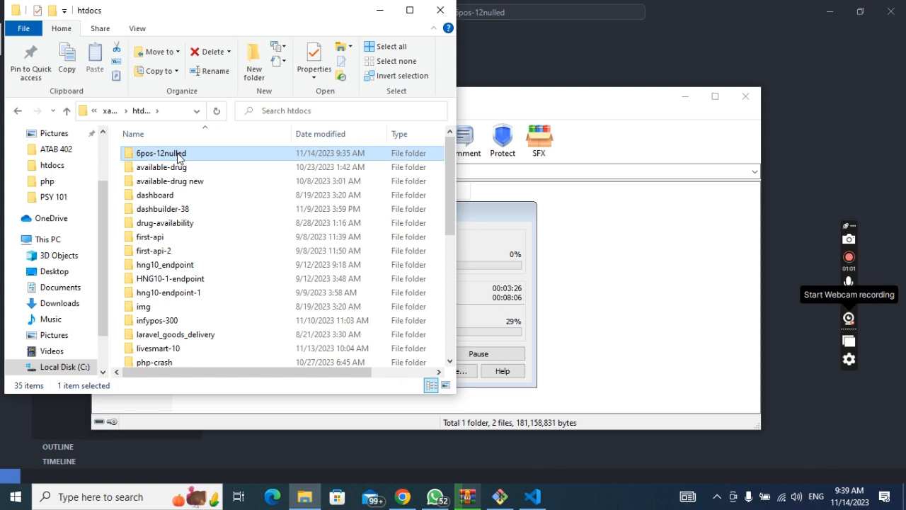
left_click(178, 155)
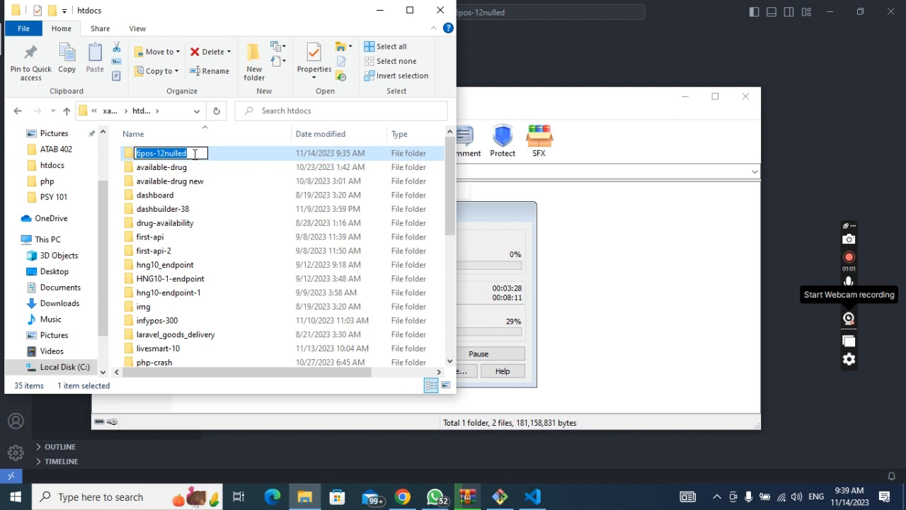
key("Return")
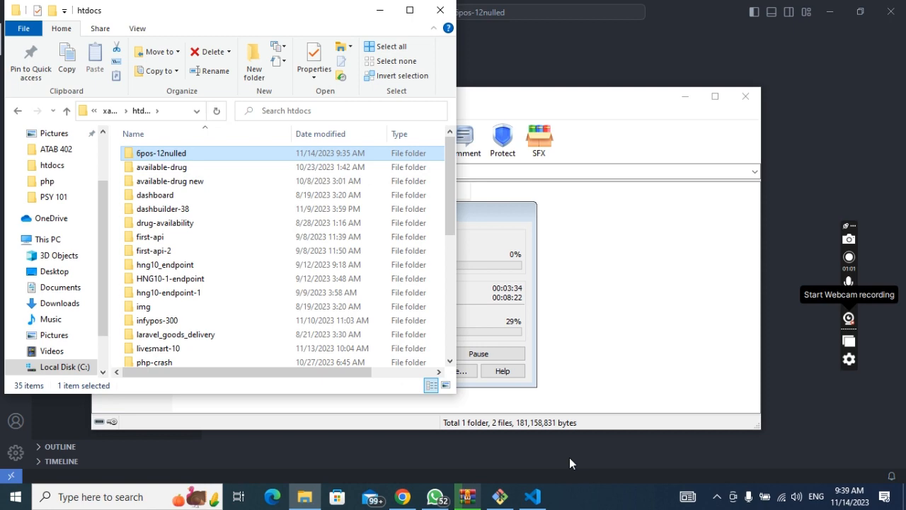
left_click(208, 106)
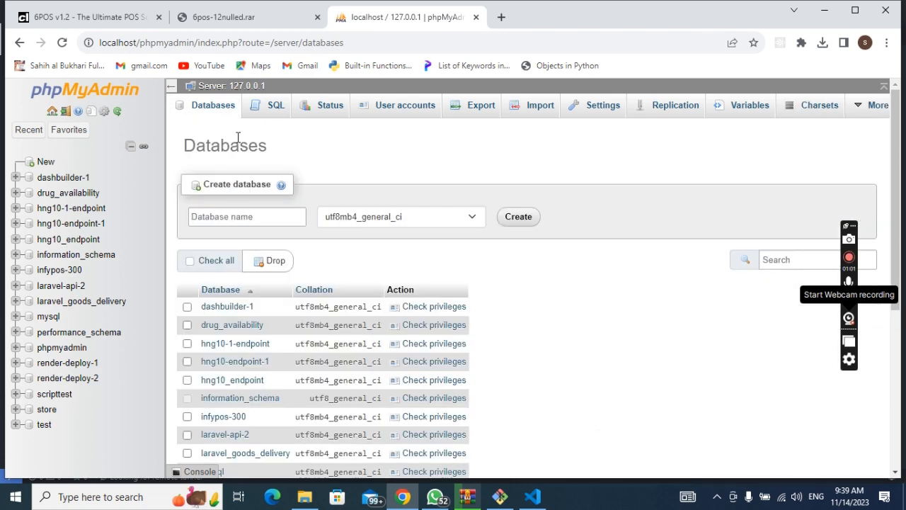
Step: Enter 6pos-12nulled as the new database name, copied from the htdocs folder name
left_click(238, 218)
type("admin")
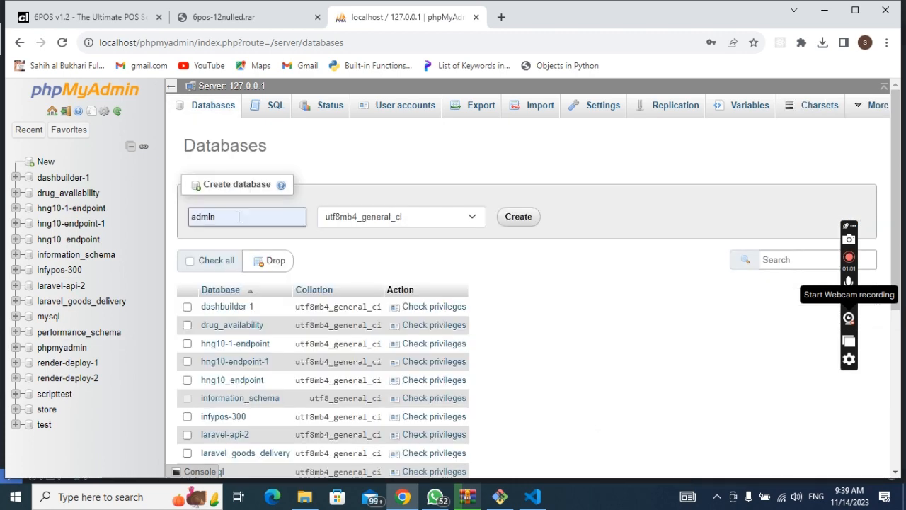
left_click(238, 218)
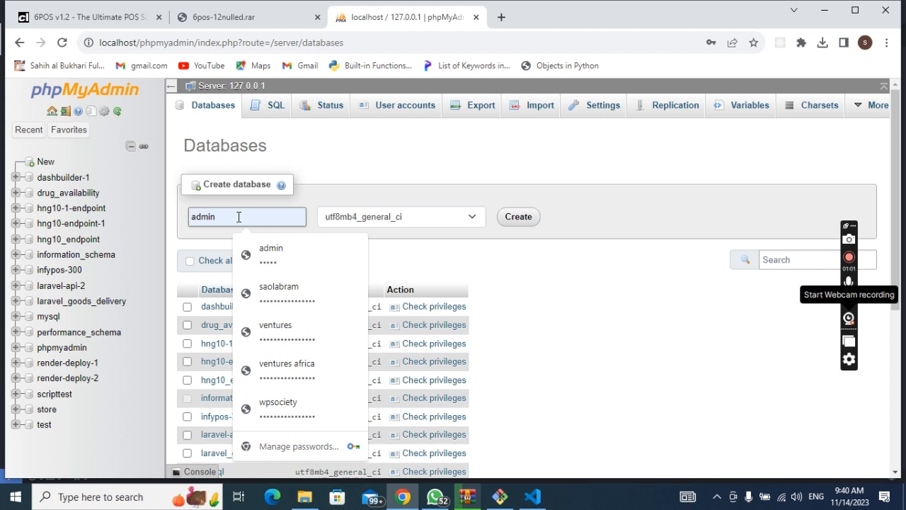
key("alt+Tab")
left_click(177, 154)
key("ctrl+c")
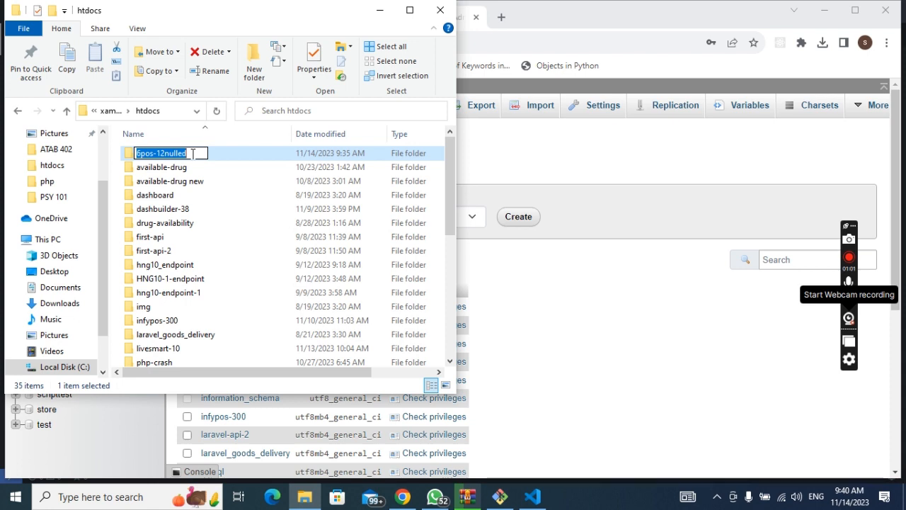
left_click(615, 237)
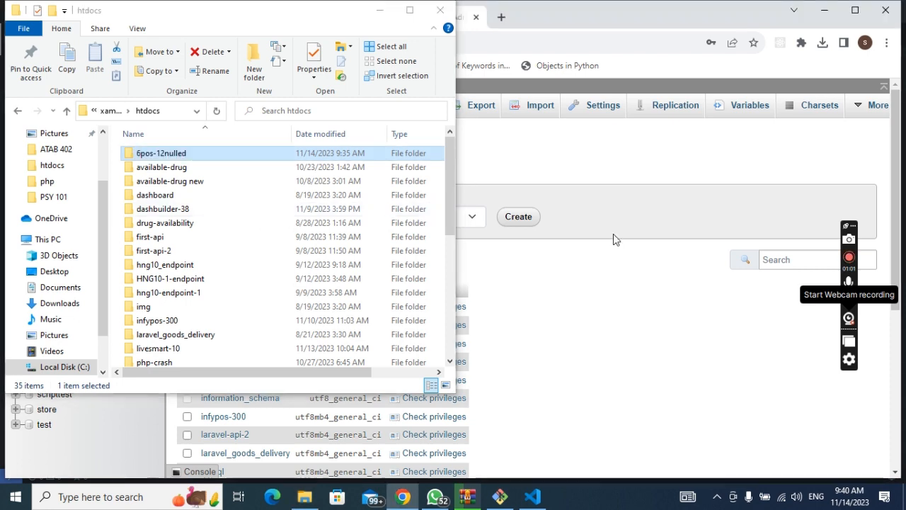
left_click(380, 11)
left_click(289, 213)
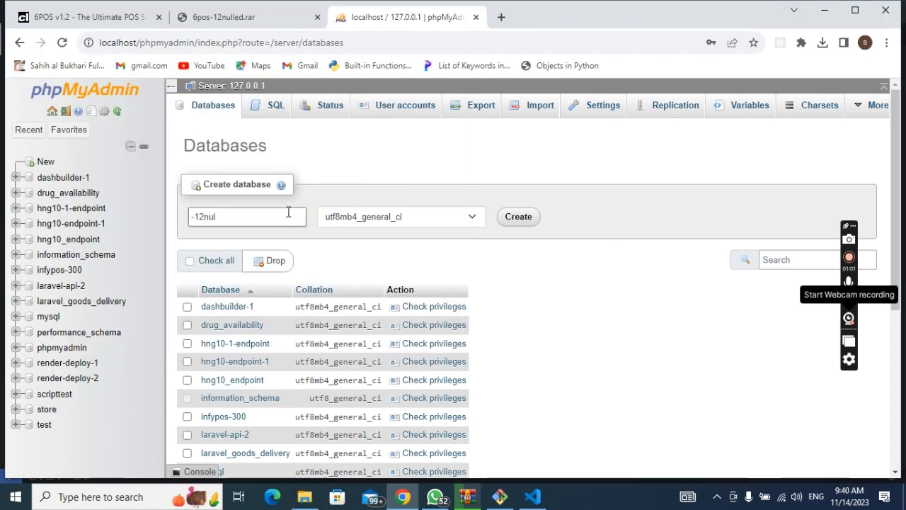
key("BackSpace")
key("BackSpace")
key("BackSpace")
key("BackSpace")
key("BackSpace")
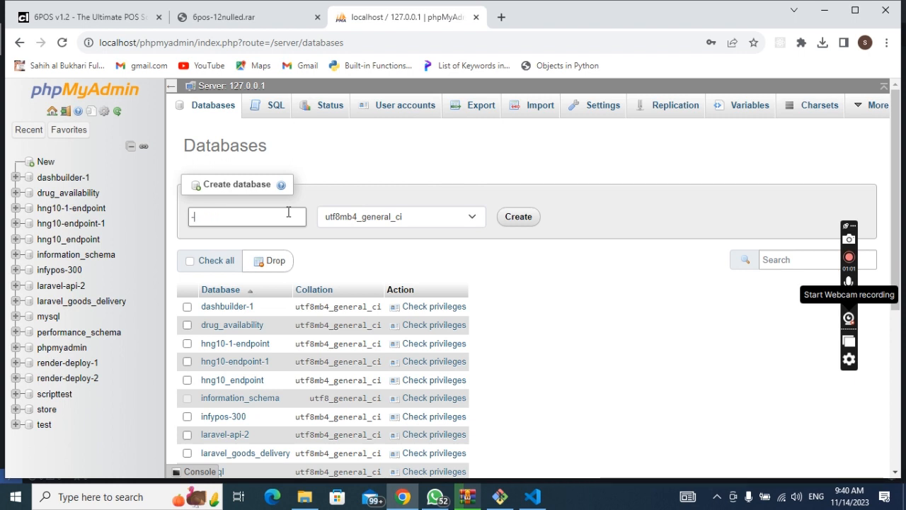
key("ctrl+v")
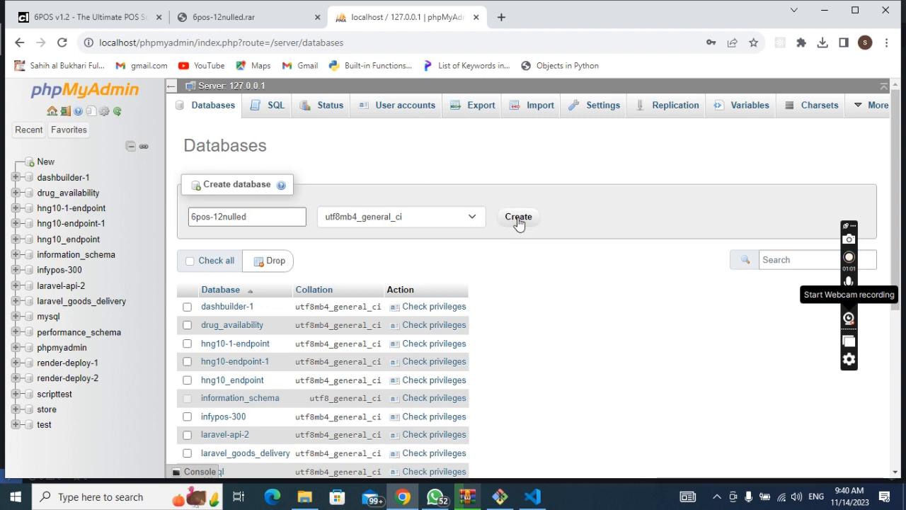
Step: Create and open the empty 6pos-12nulled database, then check WinRAR's extraction at 36%
left_click(517, 221)
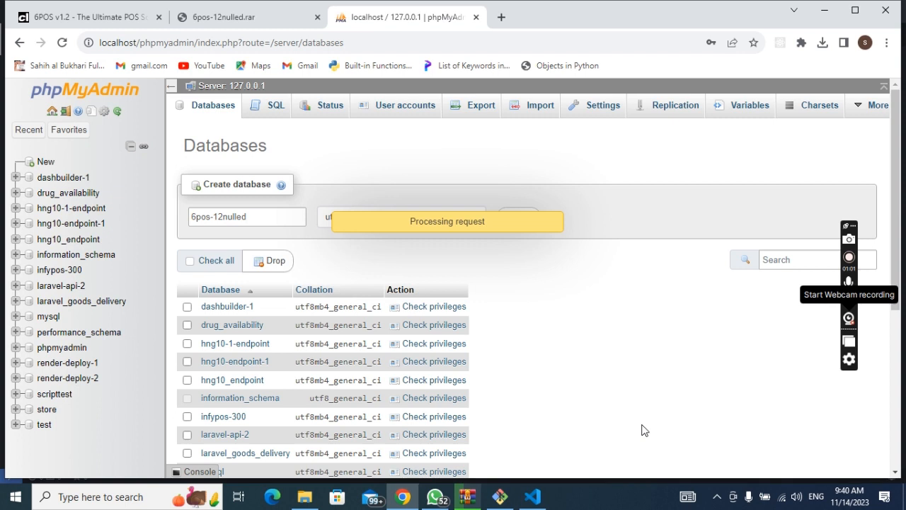
mouse_move(479, 504)
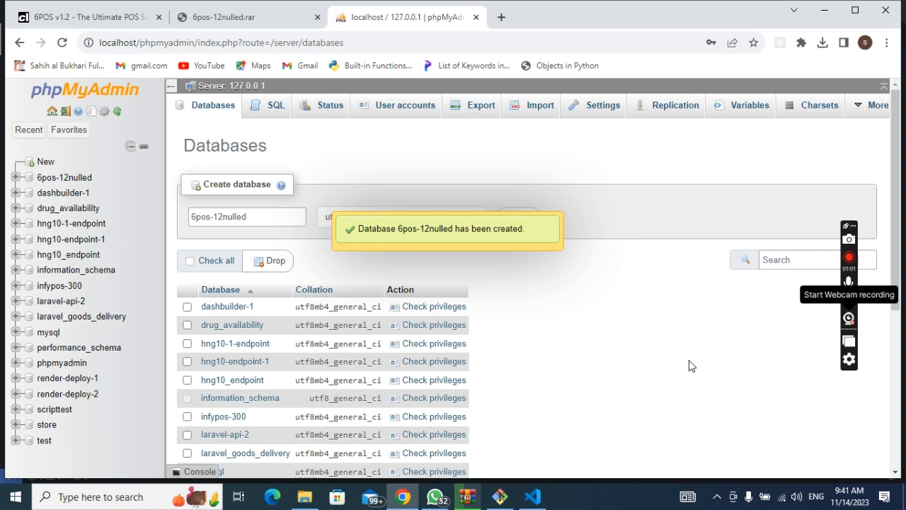
left_click(84, 179)
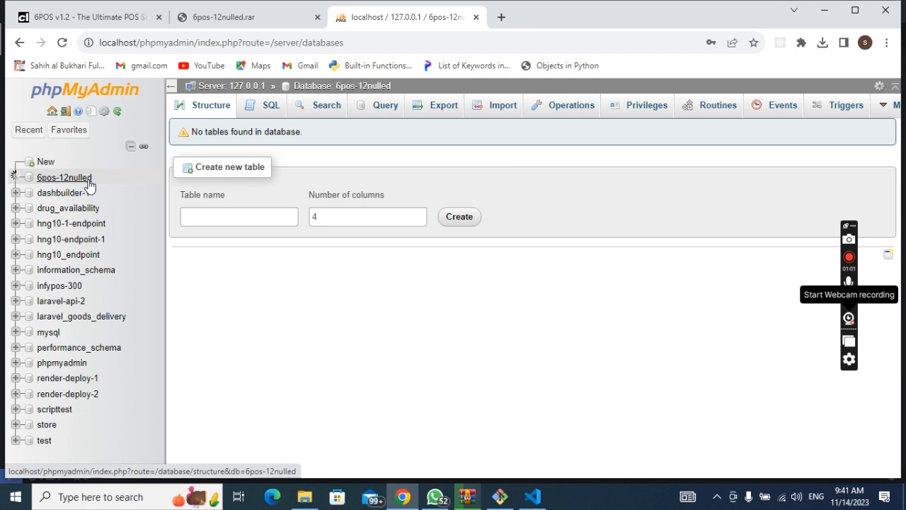
left_click(476, 500)
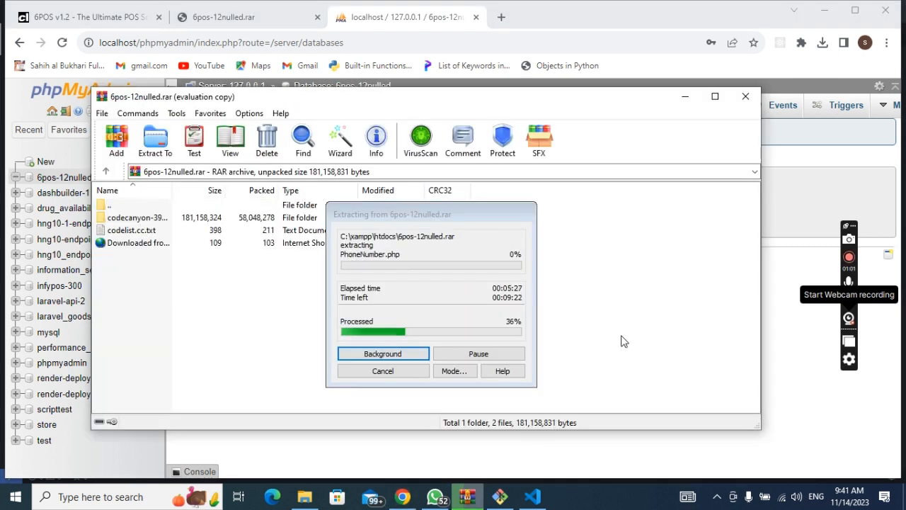
Step: Trust the authors of the 6pos-12nulled folder in VS Code and show the Terminal submenu
left_click(533, 497)
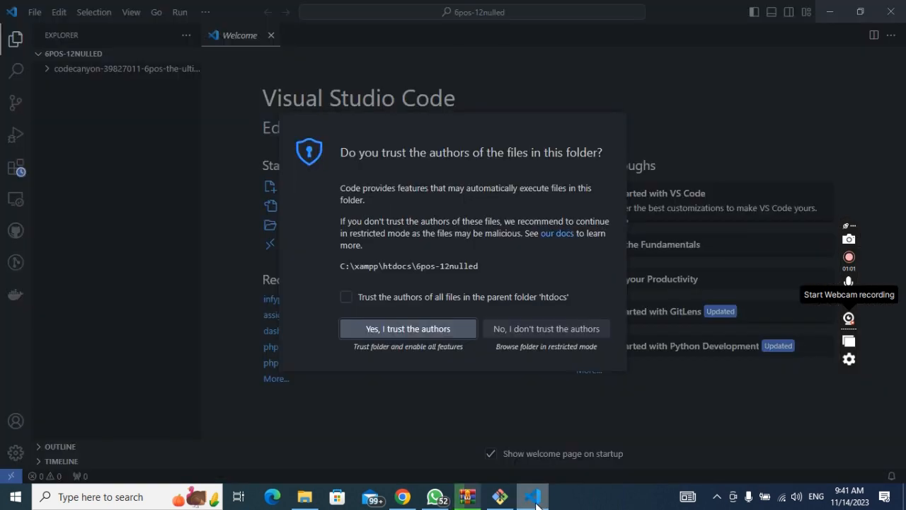
left_click(441, 335)
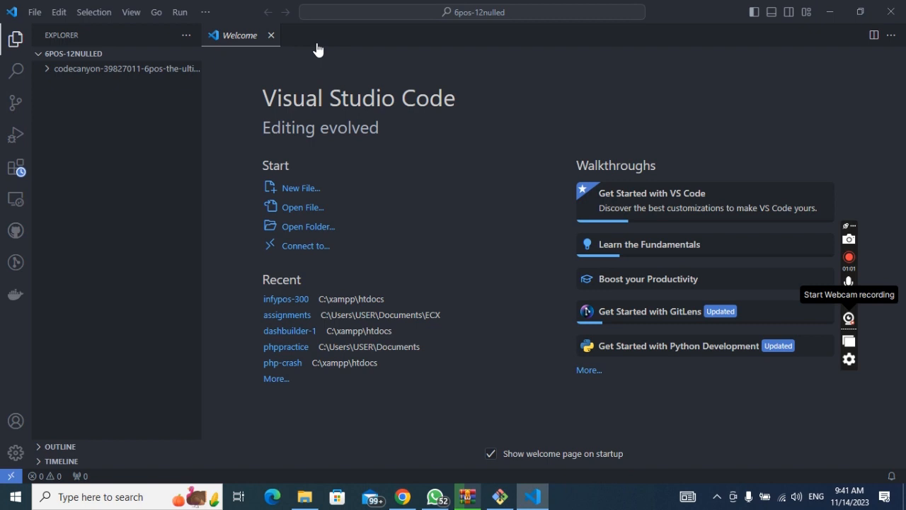
left_click(204, 14)
mouse_move(293, 30)
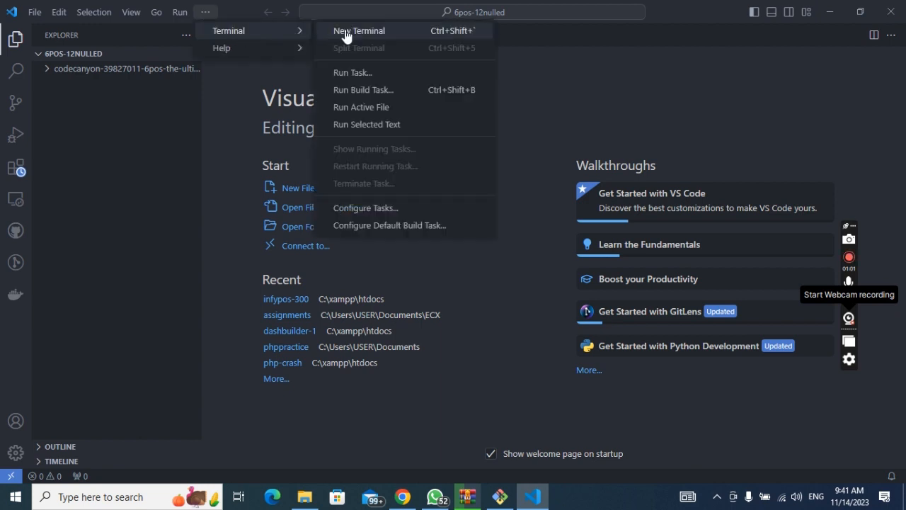
Step: Start a new PowerShell terminal in VS Code for the 6pos-12nulled project
left_click(346, 32)
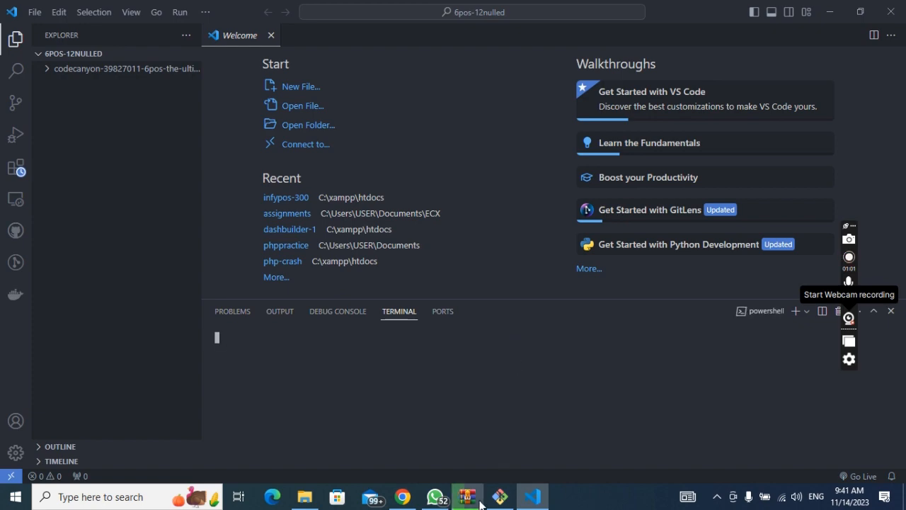
mouse_move(480, 501)
left_click(516, 448)
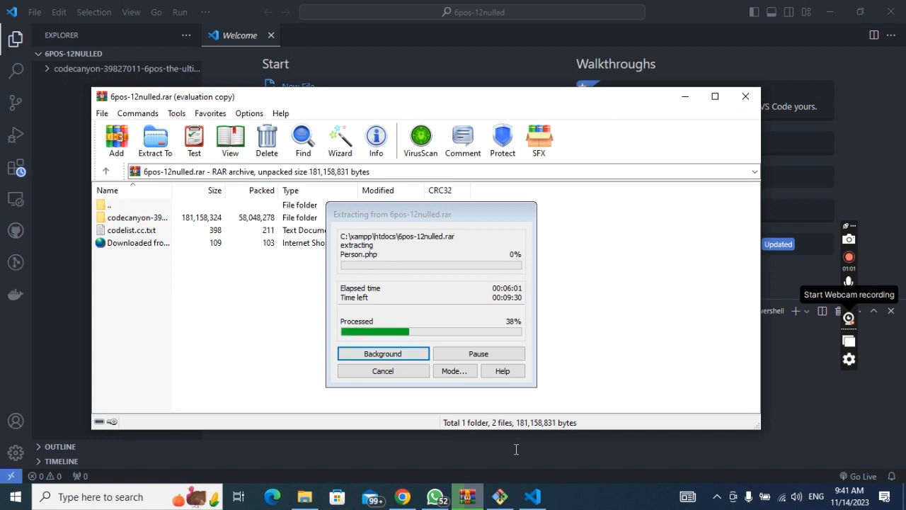
left_click(467, 500)
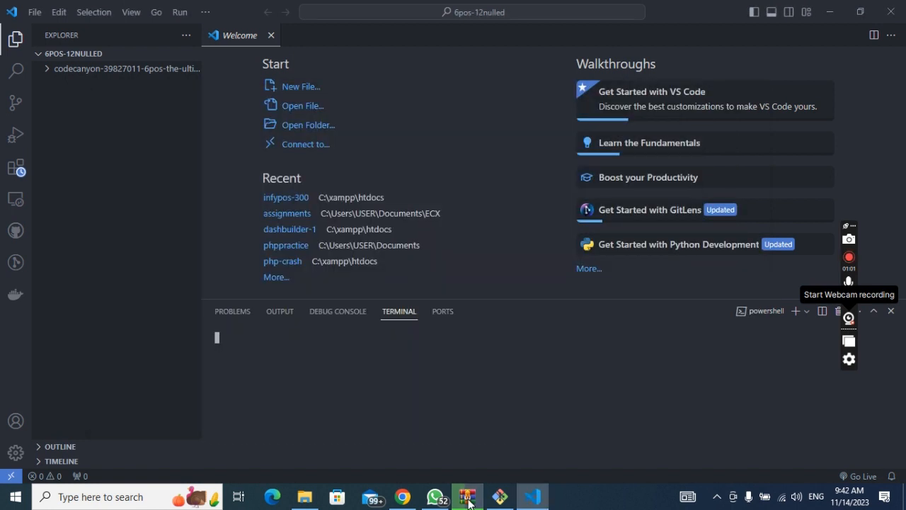
mouse_move(467, 500)
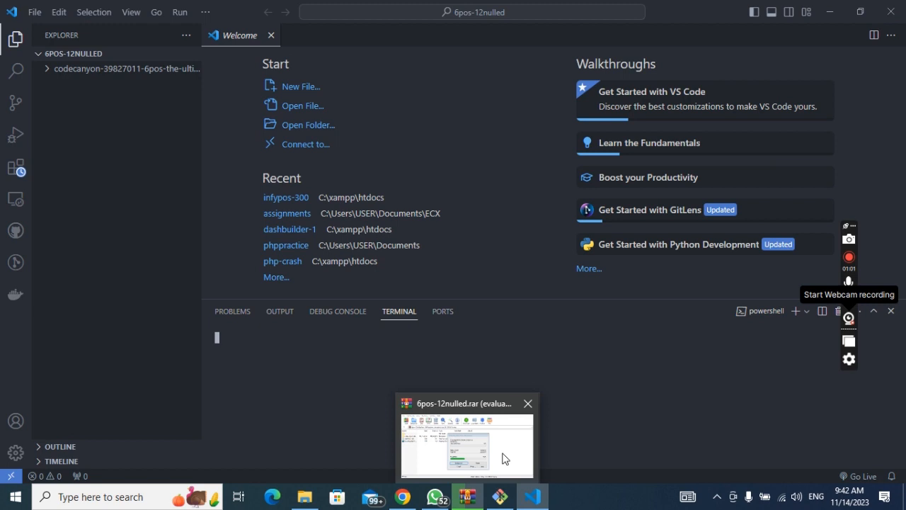
left_click(506, 456)
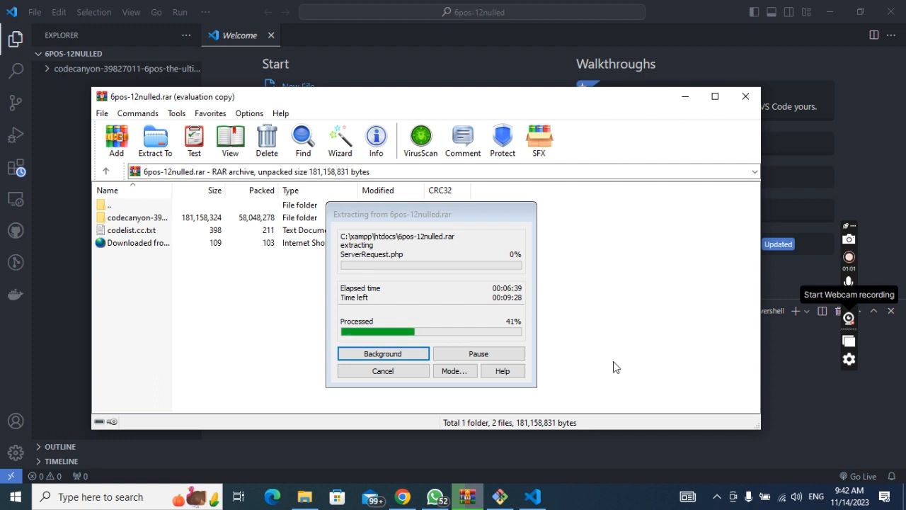
left_click(533, 497)
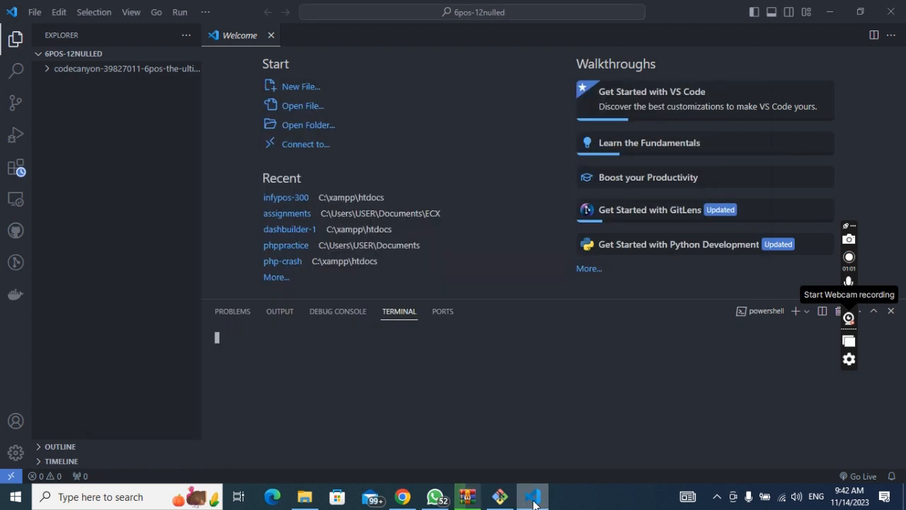
mouse_move(499, 497)
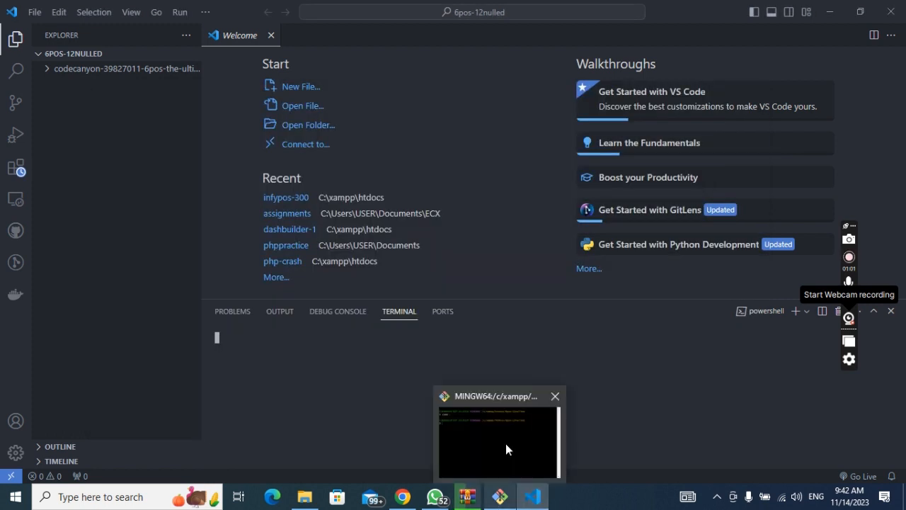
left_click(506, 446)
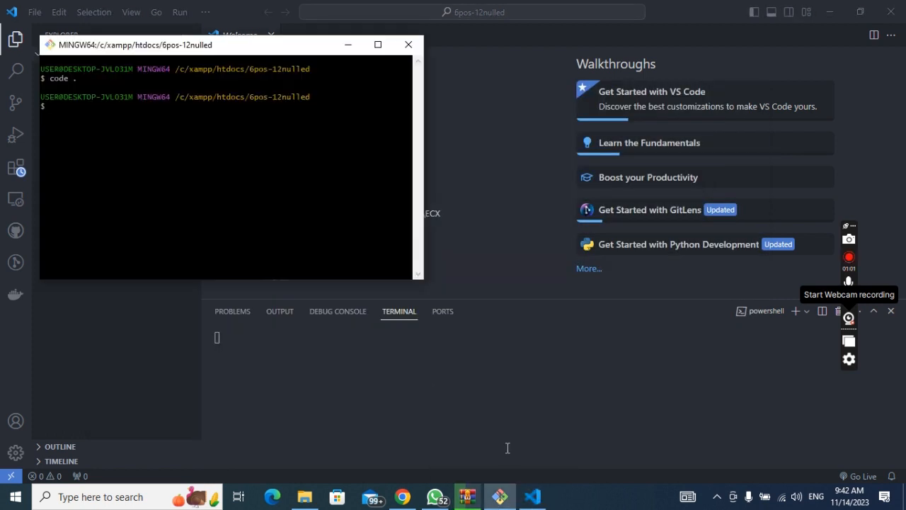
left_click(508, 447)
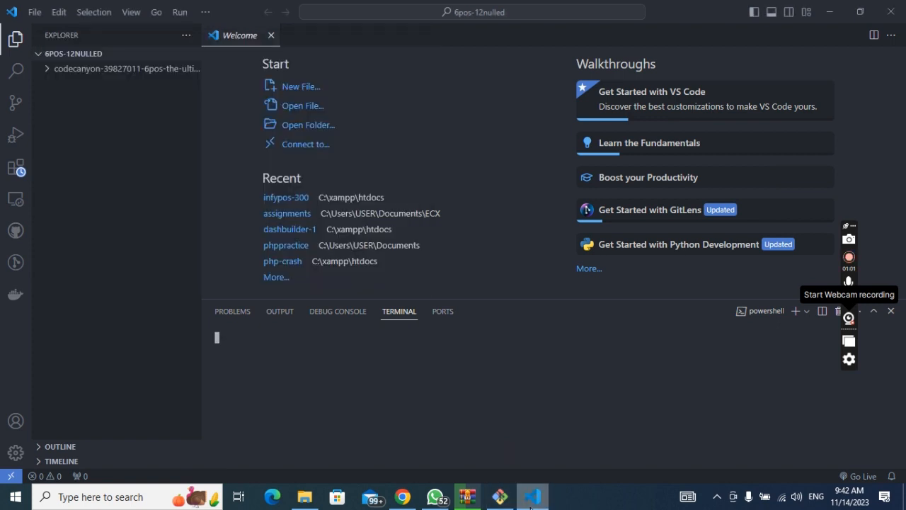
left_click(505, 502)
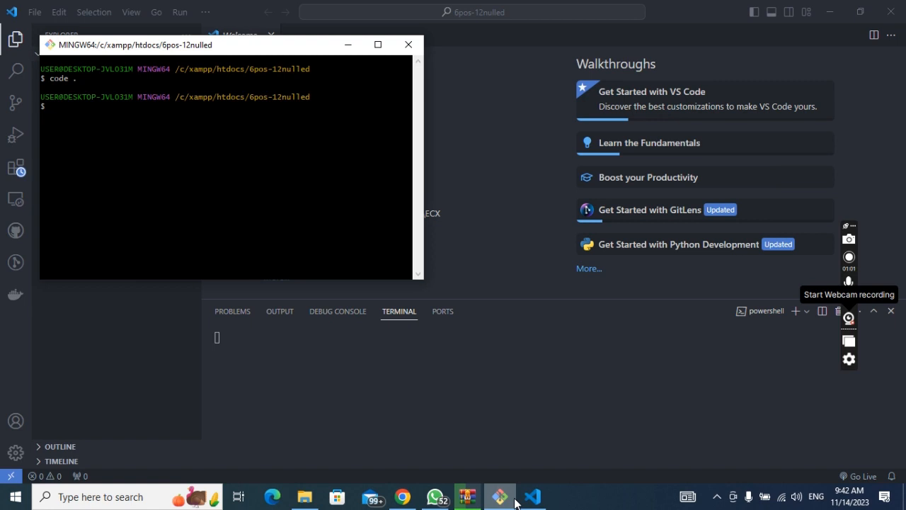
left_click(515, 502)
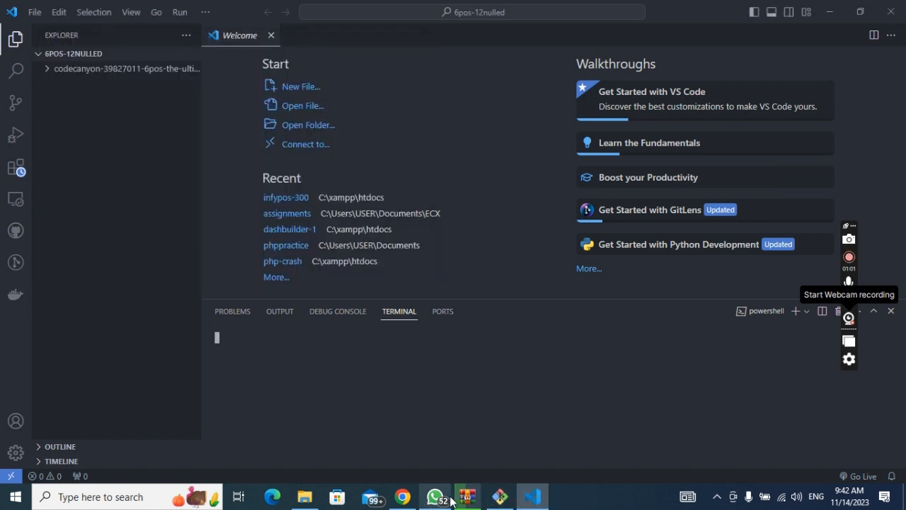
Step: Preview the htdocs folder, then view WinRAR's extraction progress at 42%
mouse_move(315, 452)
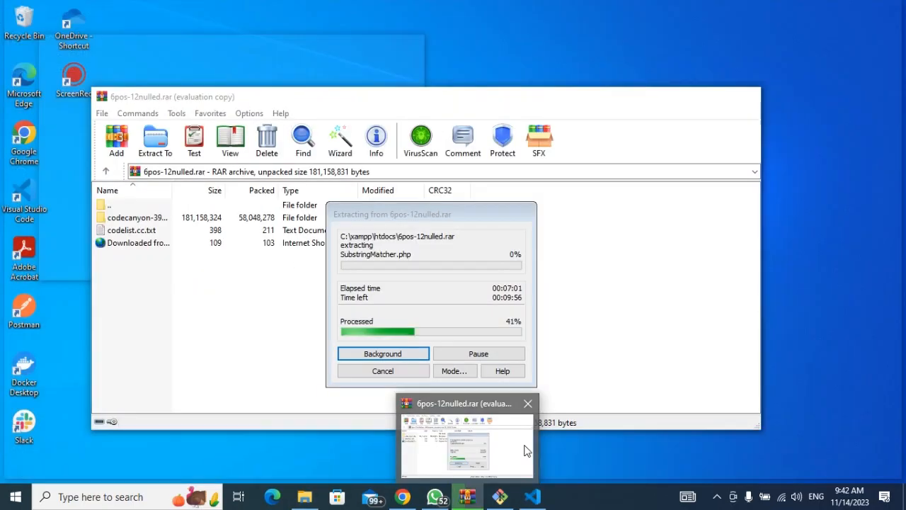
left_click(525, 449)
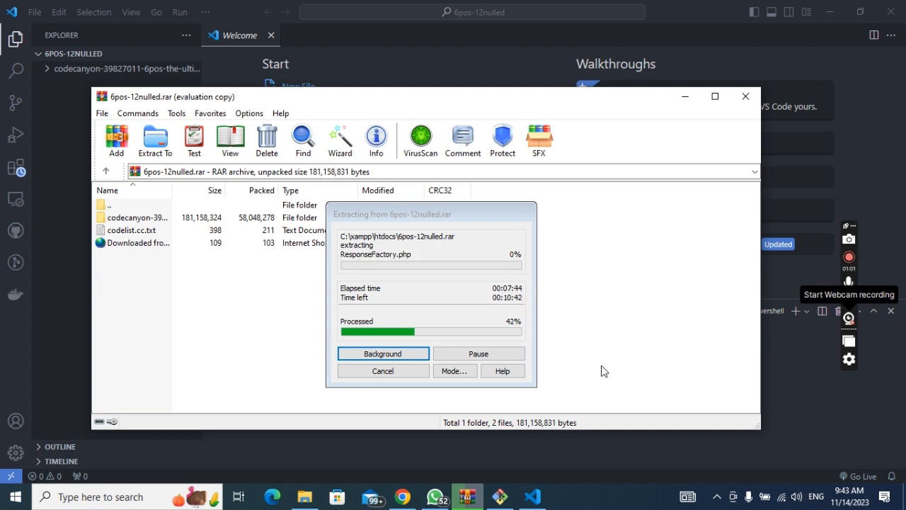
Step: Minimize VS Code so WinRAR's 42% extraction sits over phpMyAdmin in Chrome
left_click(533, 497)
left_click(535, 498)
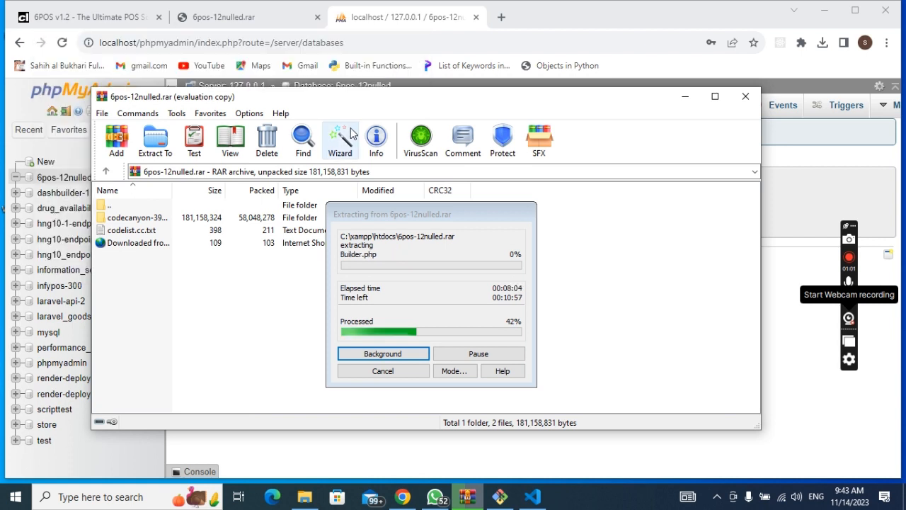
Step: Close the 6pos-12nulled.rar download tab, leaving the empty 6pos-12nulled database in phpMyAdmin
left_click(299, 24)
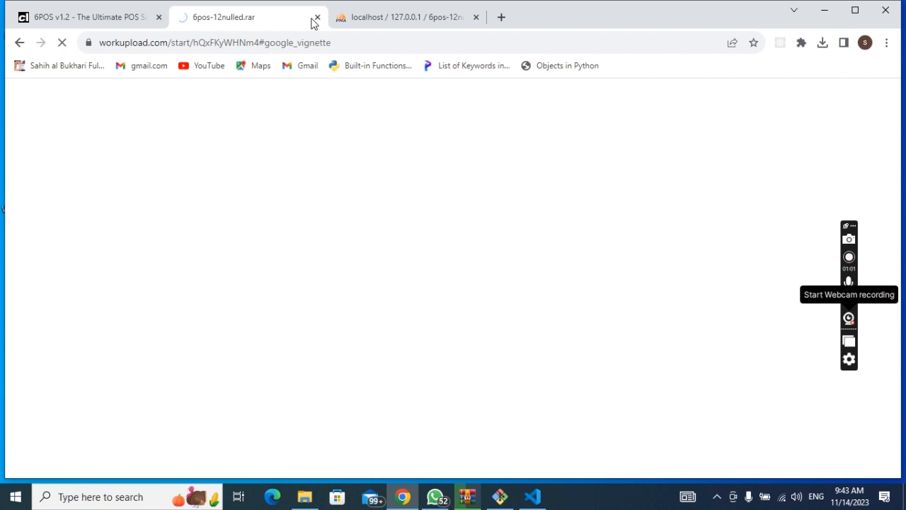
left_click(313, 19)
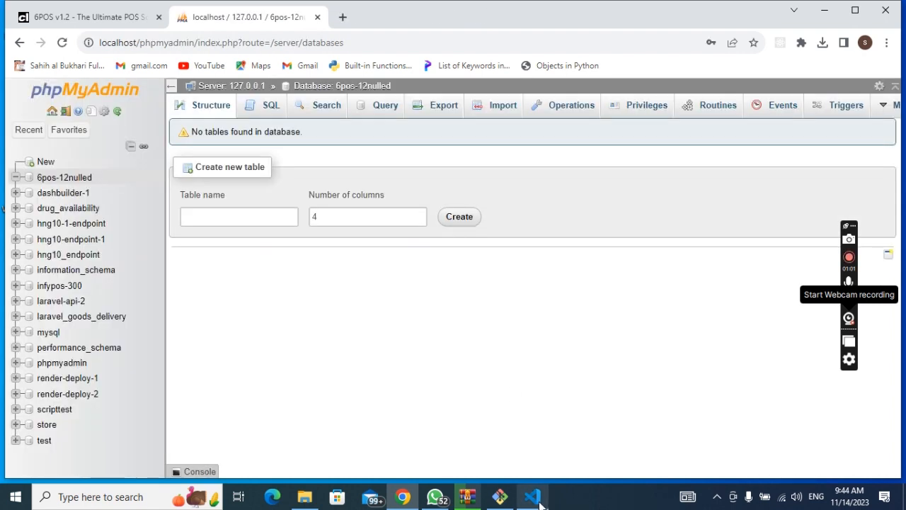
mouse_move(541, 501)
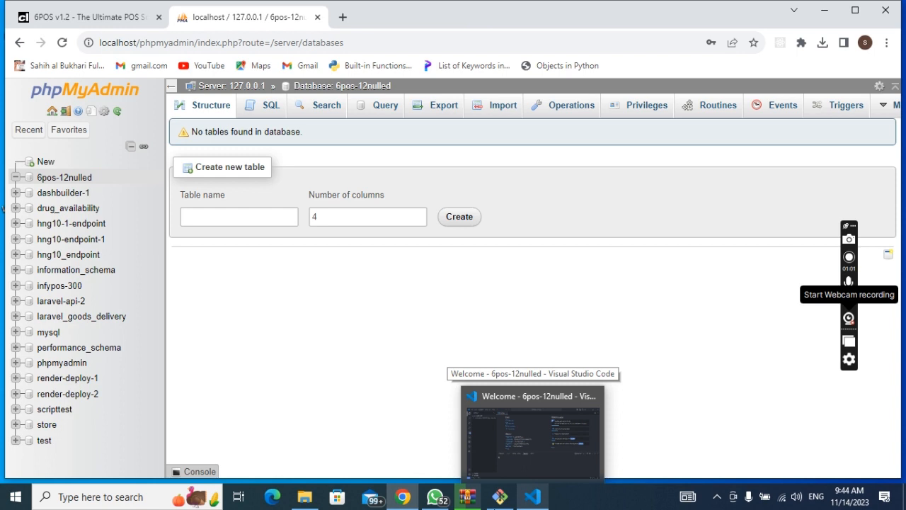
mouse_move(466, 497)
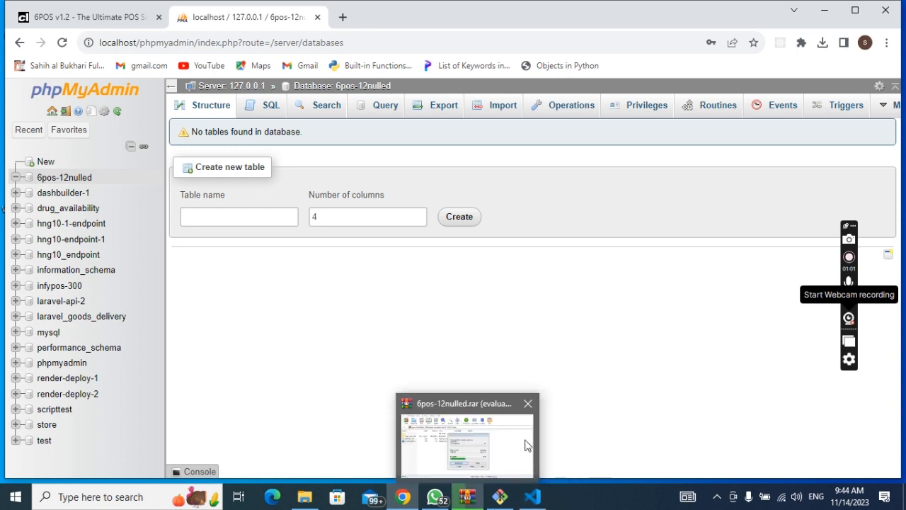
Step: Check the WinRAR extraction at 44%, then return to VS Code at C:\xampp\htdocs\6pos-12nulled
left_click(525, 445)
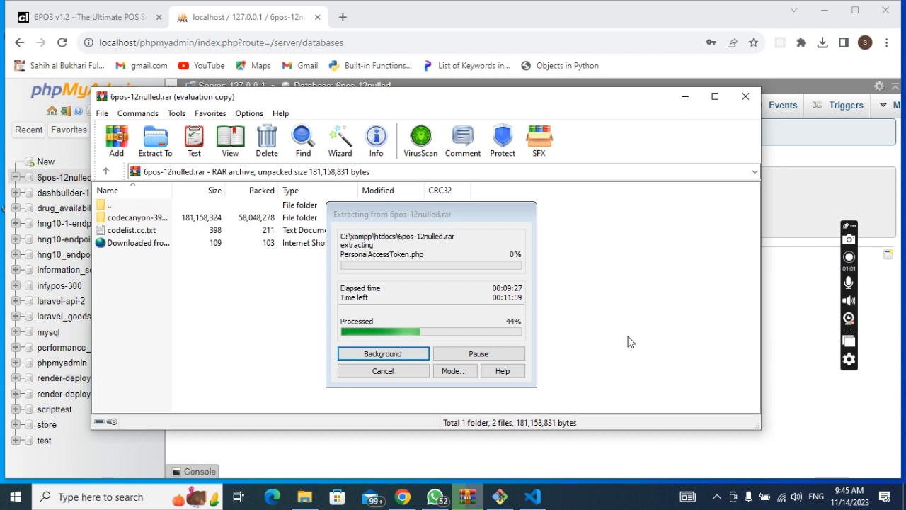
left_click(532, 497)
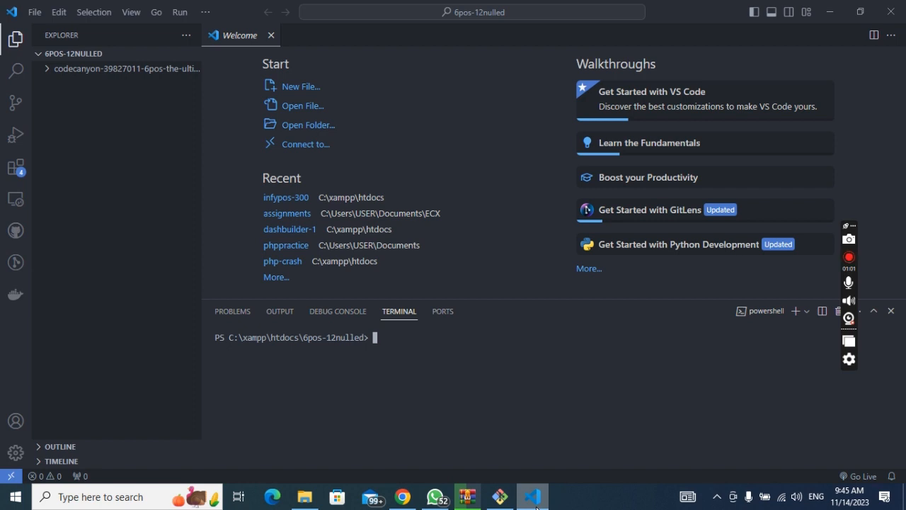
Step: Minimize VS Code to watch the WinRAR extraction progress, now at 46%
left_click(535, 502)
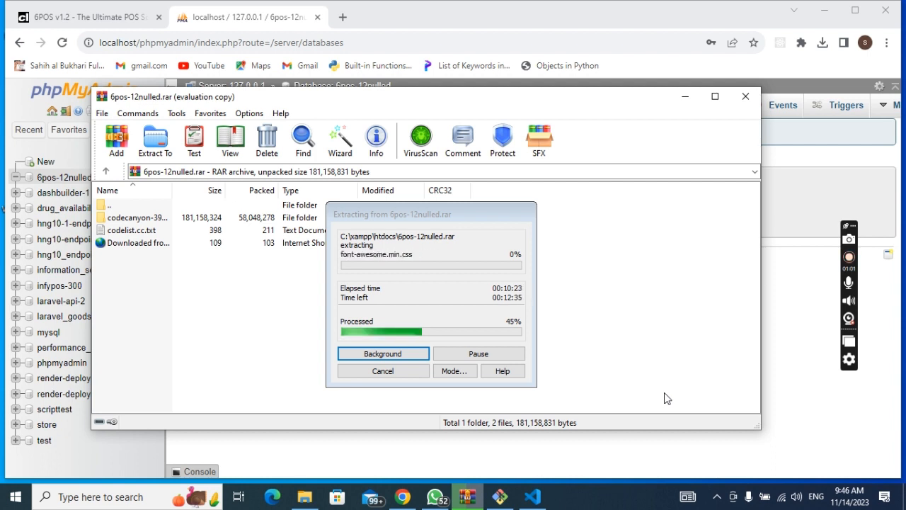
left_click(536, 506)
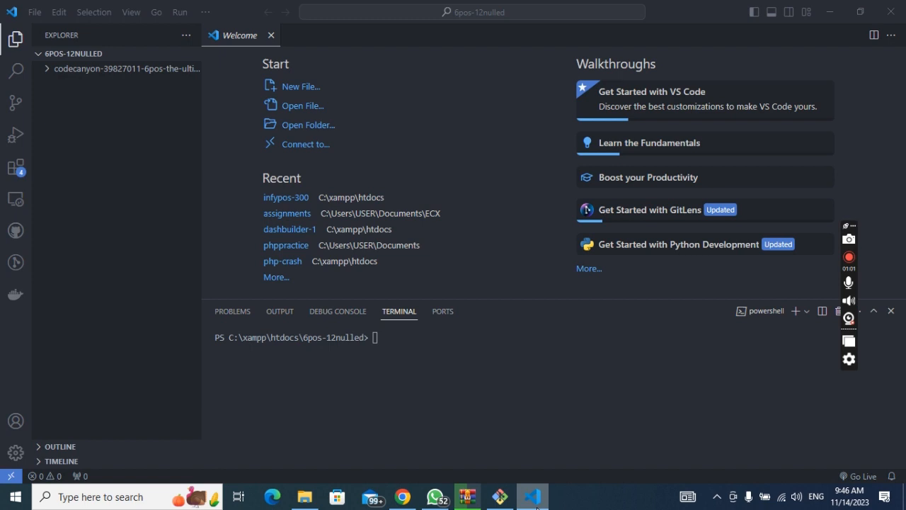
left_click(536, 506)
left_click(500, 498)
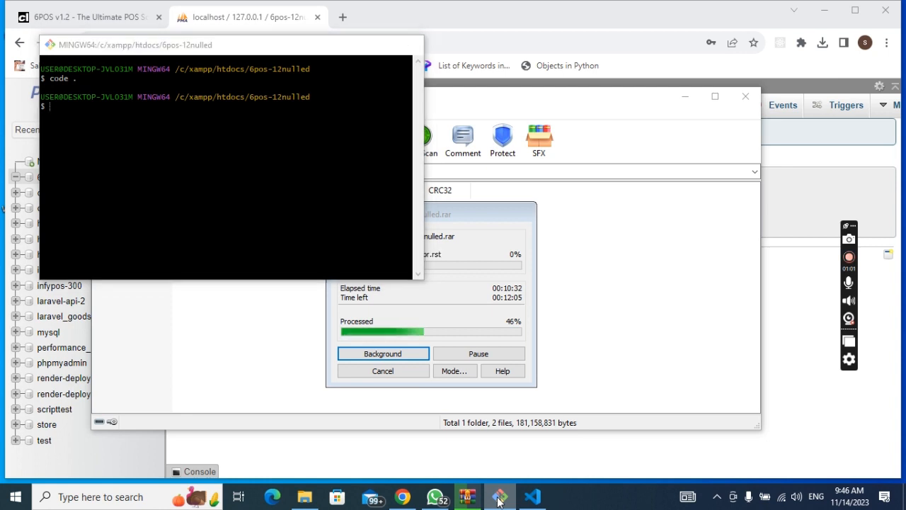
left_click(500, 498)
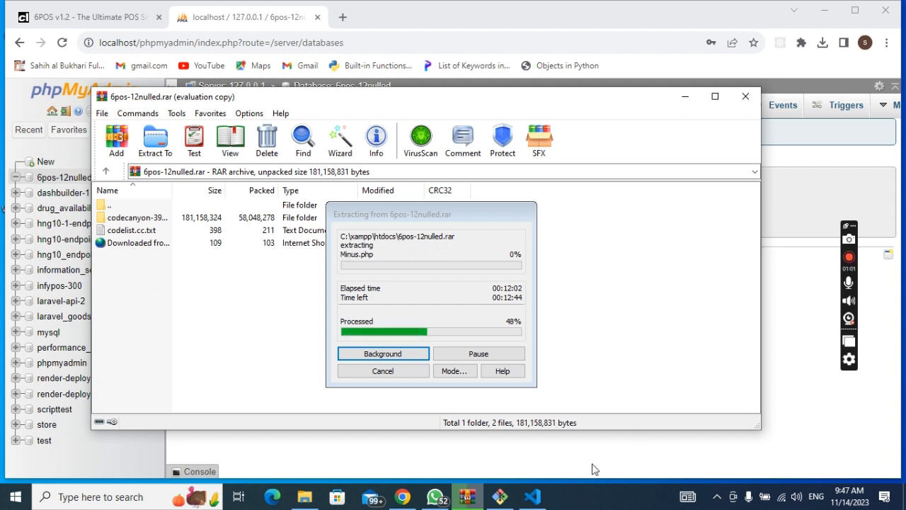
mouse_move(541, 500)
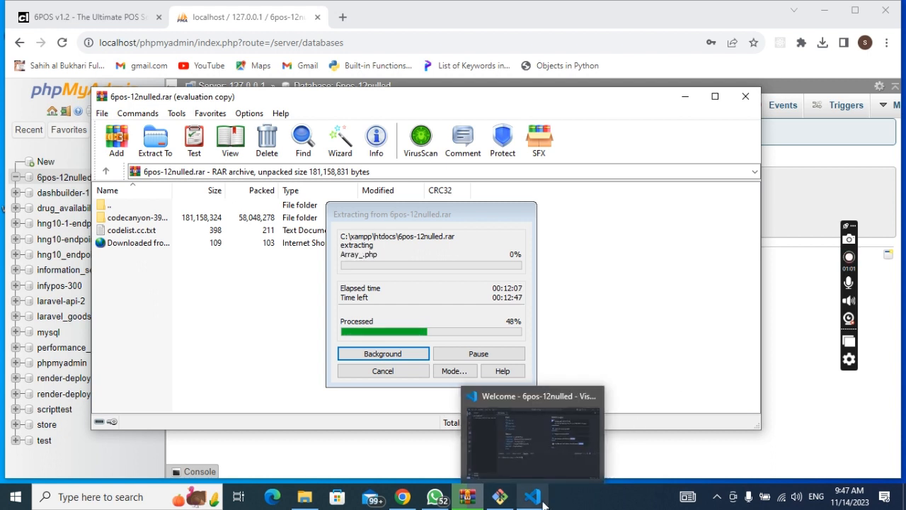
left_click(543, 502)
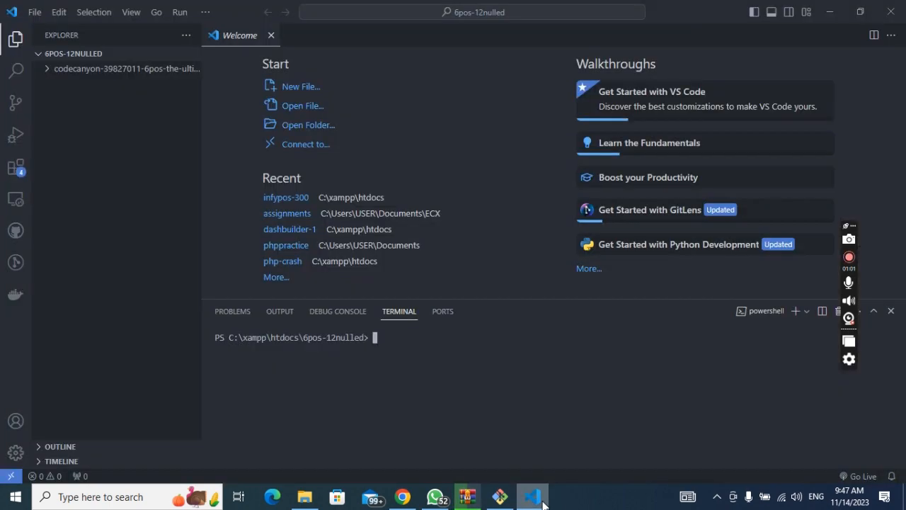
left_click(543, 502)
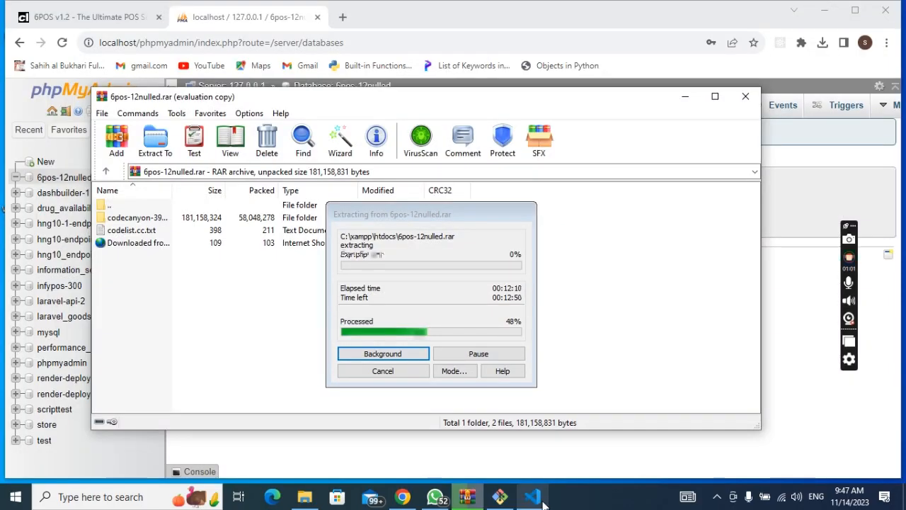
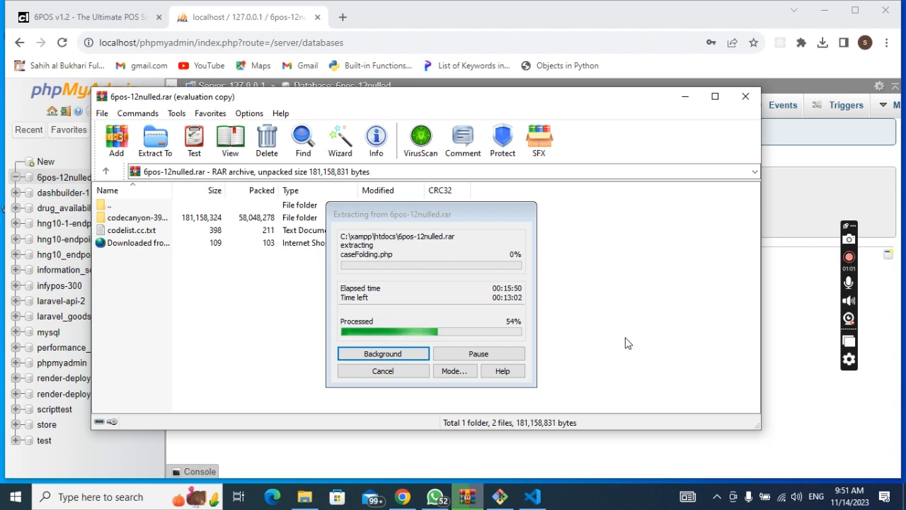
Step: In File Explorer, go from htdocs into 6pos-12nulled, then codecanyon, then Web panel install v1.2
left_click(300, 501)
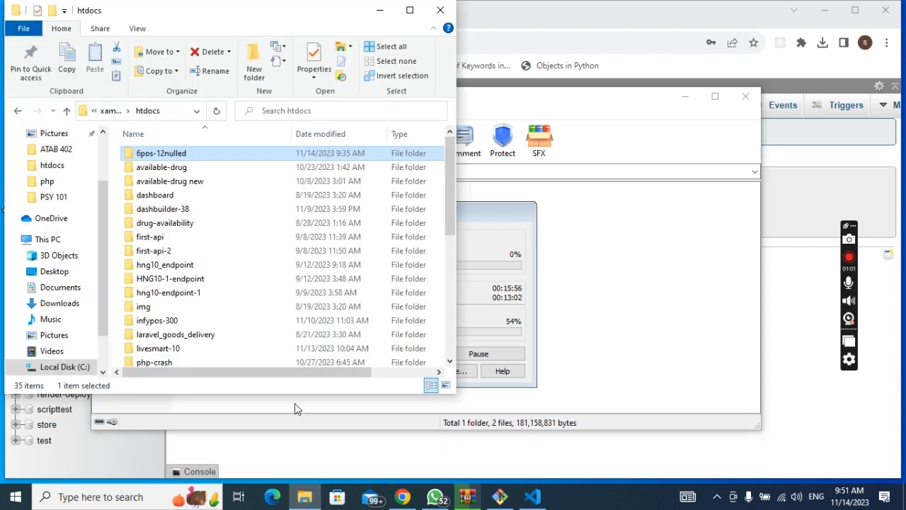
double_click(289, 153)
left_click(286, 157)
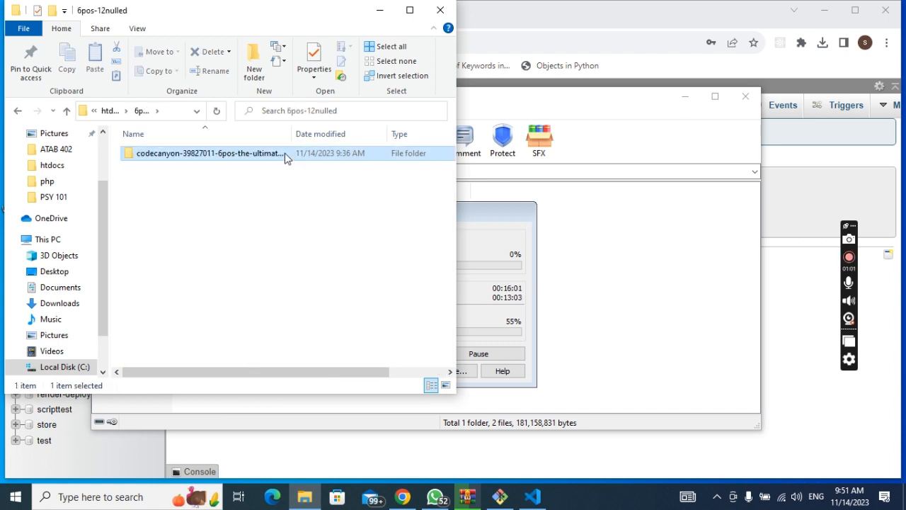
double_click(286, 158)
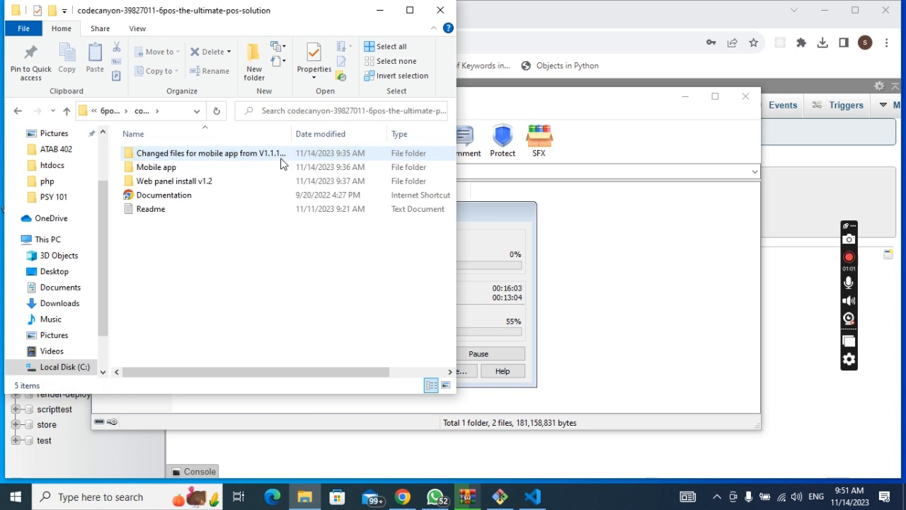
double_click(259, 181)
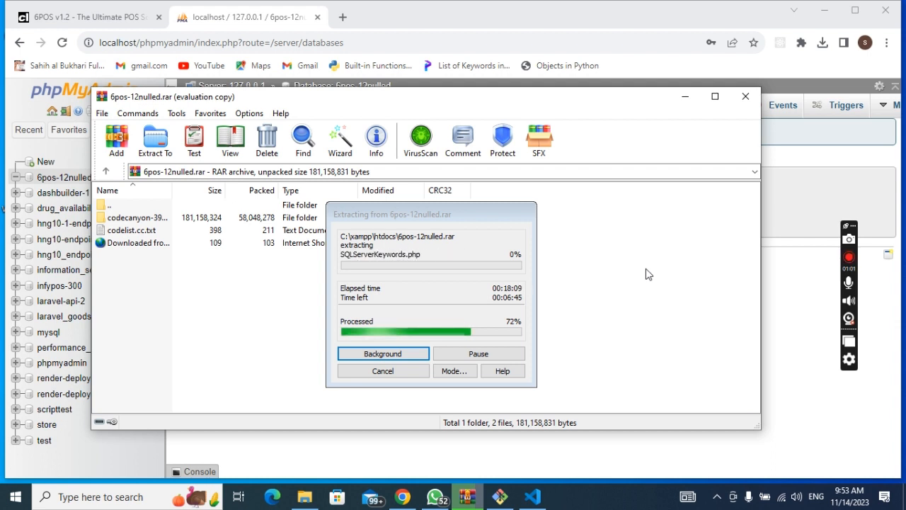
Step: Reopen Web panel install v1.2 and scroll its 30 items, including app, config, vendor and .env
left_click(314, 500)
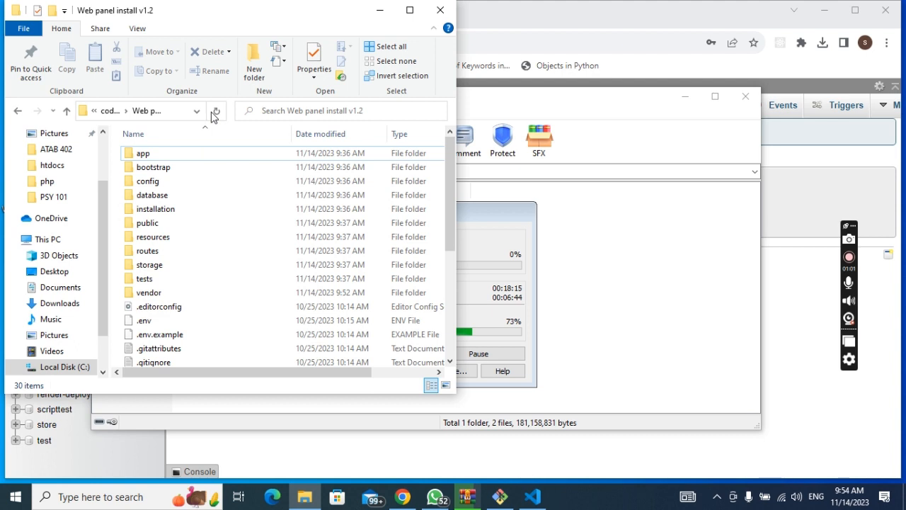
key("alt+Up")
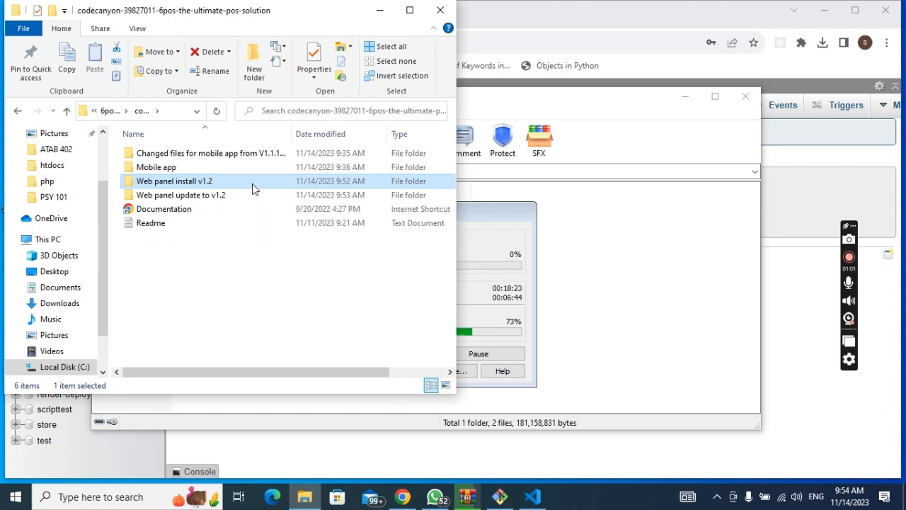
double_click(252, 183)
scroll(263, 241, "down", 5)
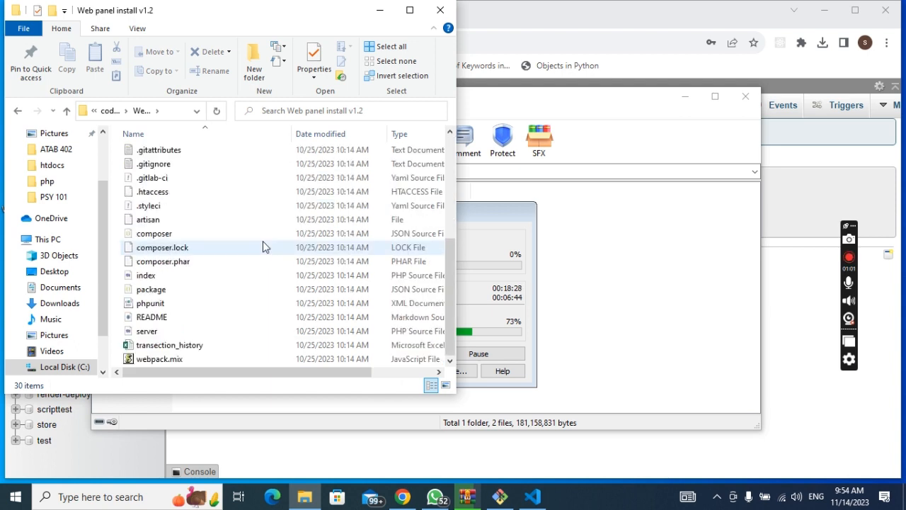
scroll(263, 241, "up", 5)
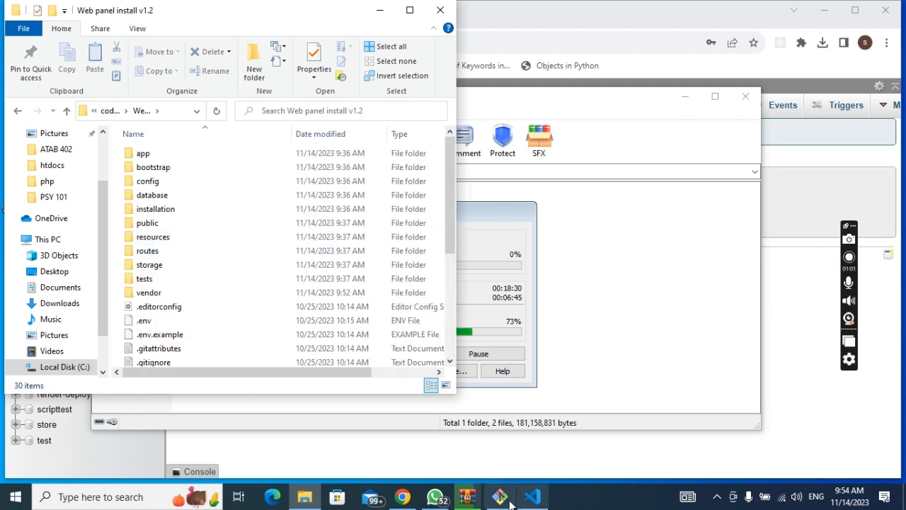
mouse_move(508, 503)
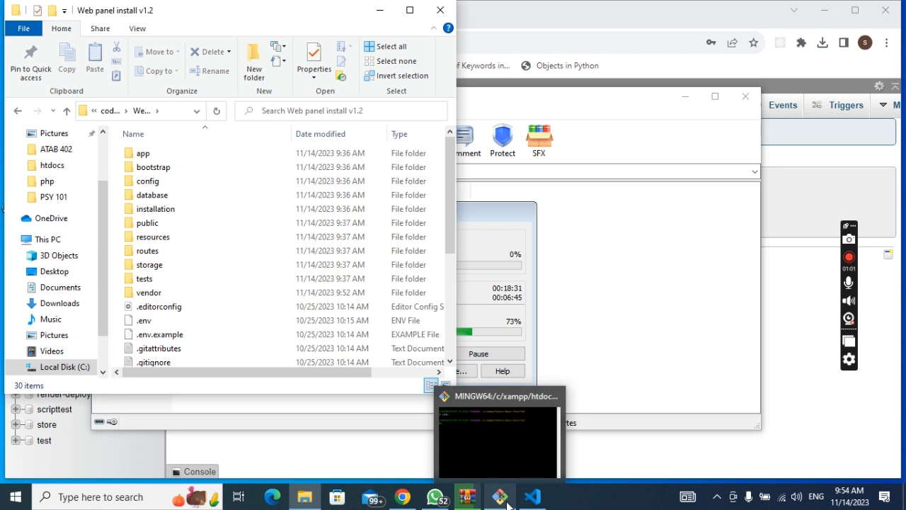
Step: Bring the MINGW64 Git Bash window forward and close it
left_click(507, 503)
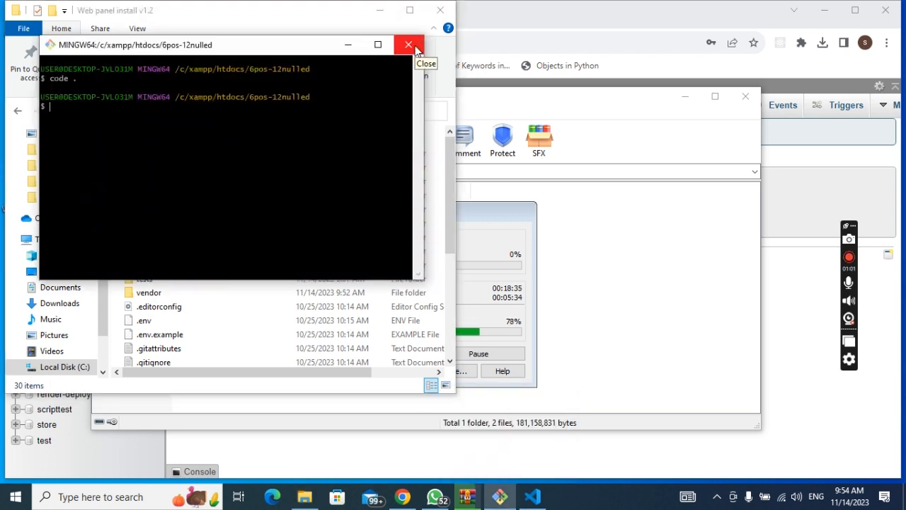
left_click(415, 50)
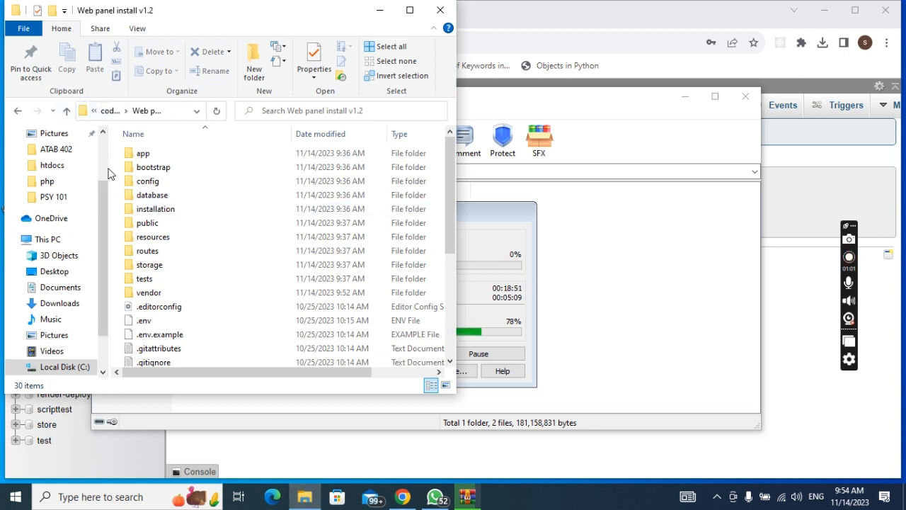
Step: Go up to codecanyon and browse the contents of the Web panel update to v1.2 folder
left_click(111, 111)
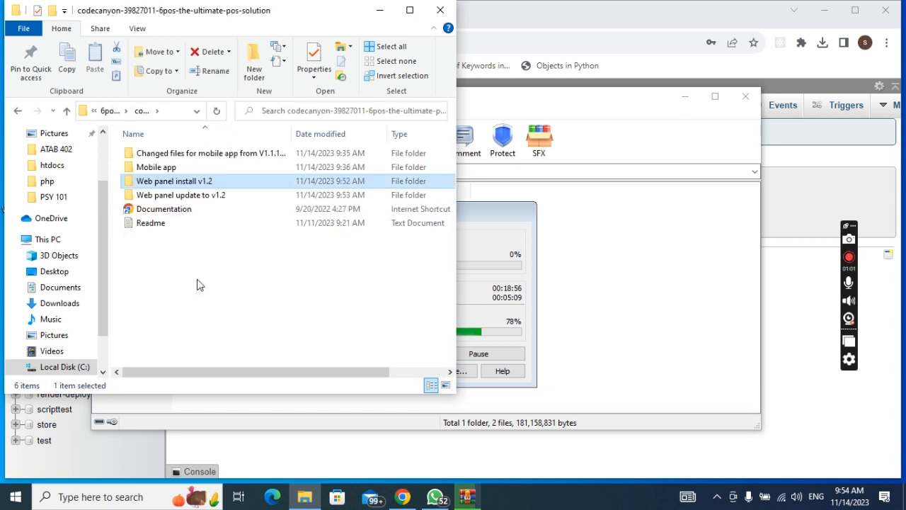
right_click(187, 177)
left_click(122, 266)
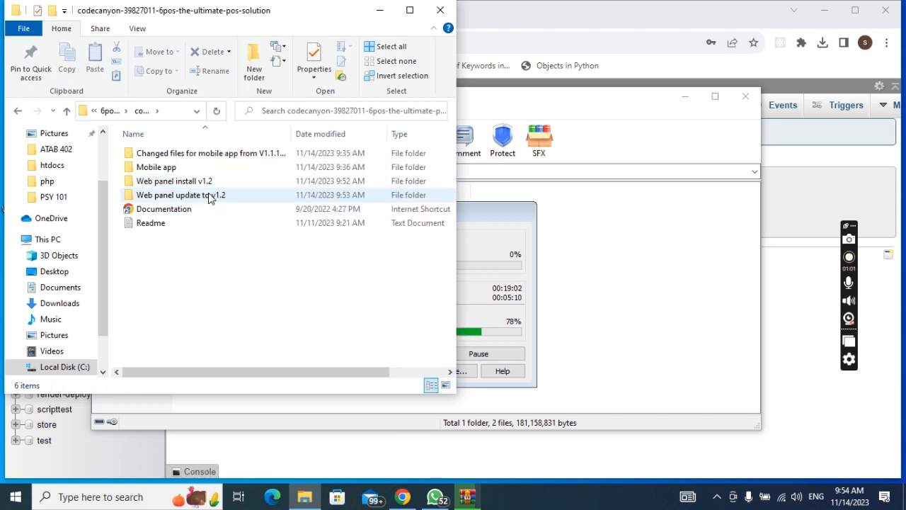
double_click(209, 199)
scroll(253, 248, "down", 2)
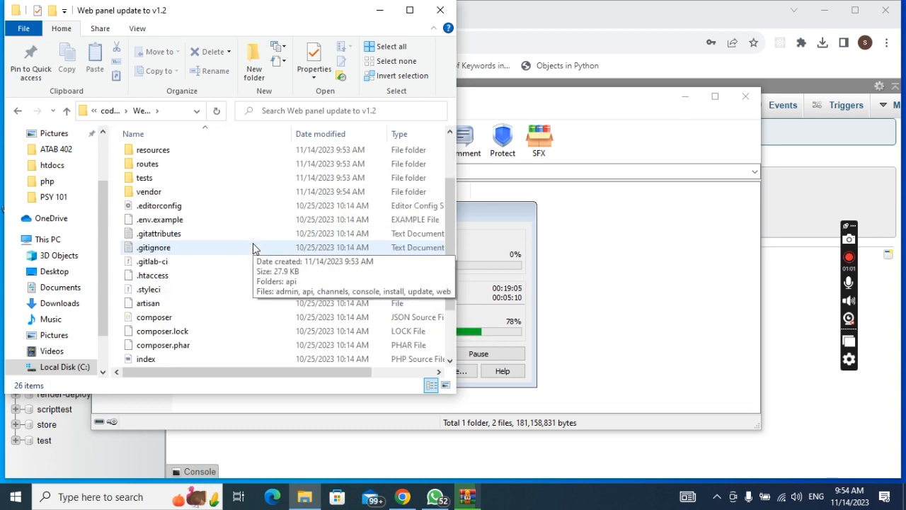
scroll(254, 248, "up", 2)
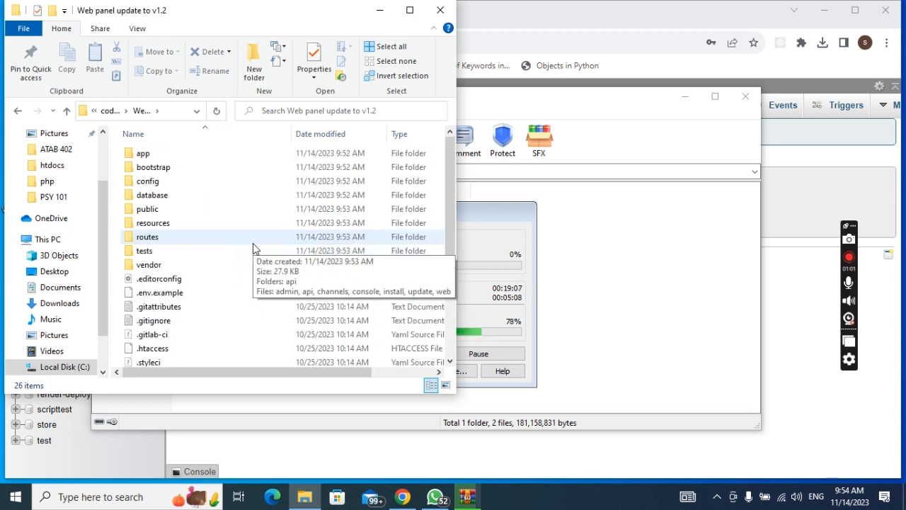
Step: Revisit Web panel install v1.2, then return to codecanyon and select Web panel update to v1.2
left_click(106, 111)
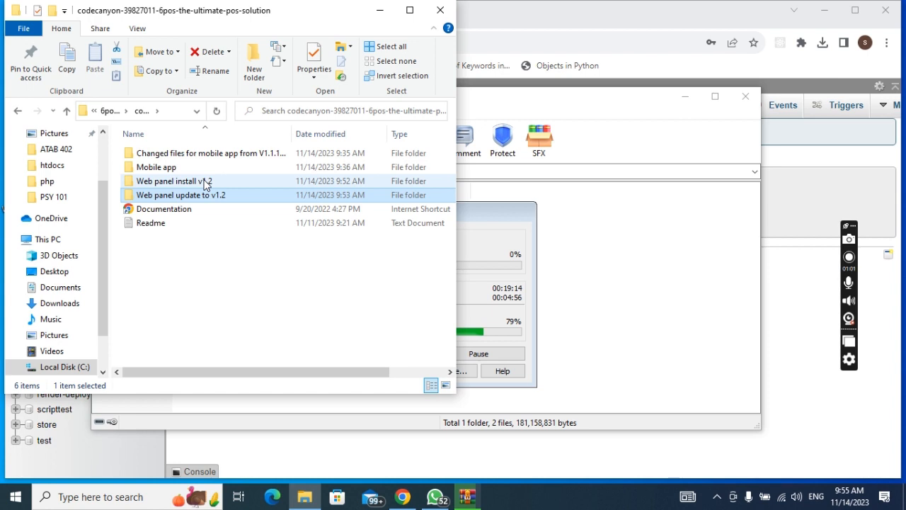
double_click(203, 183)
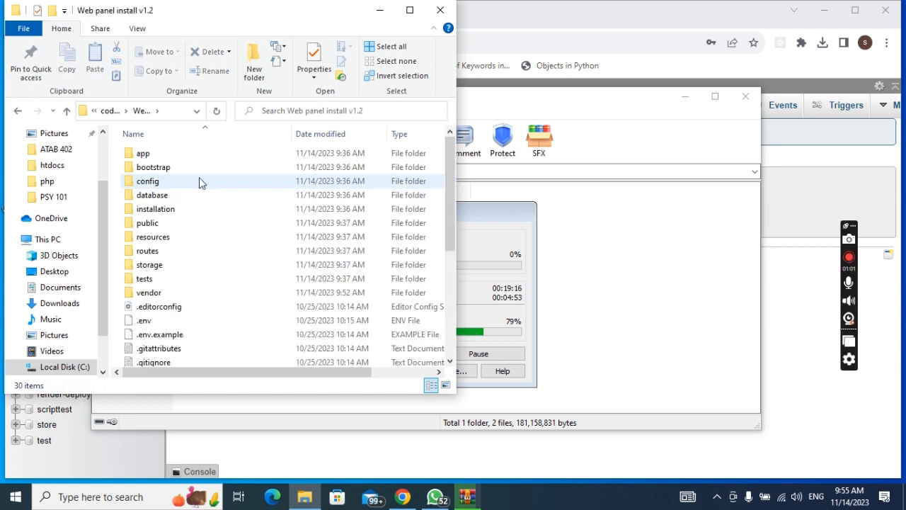
left_click(110, 111)
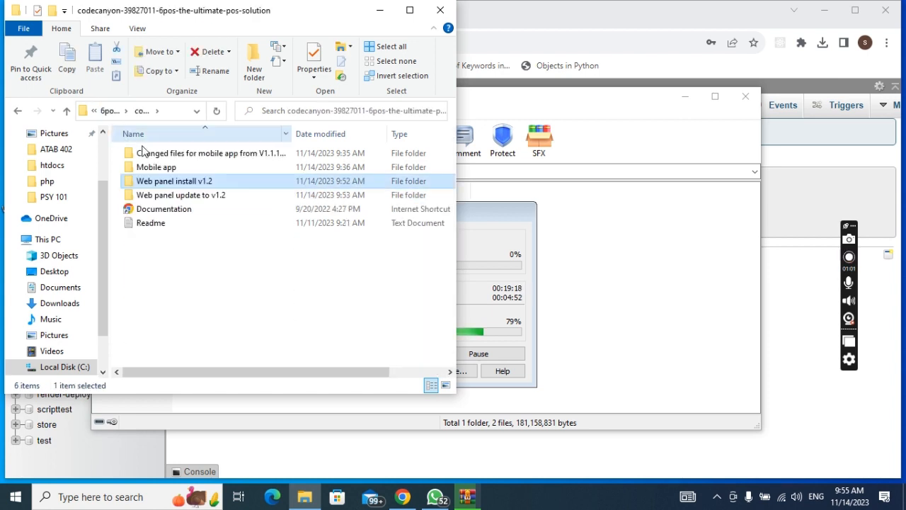
left_click(208, 200)
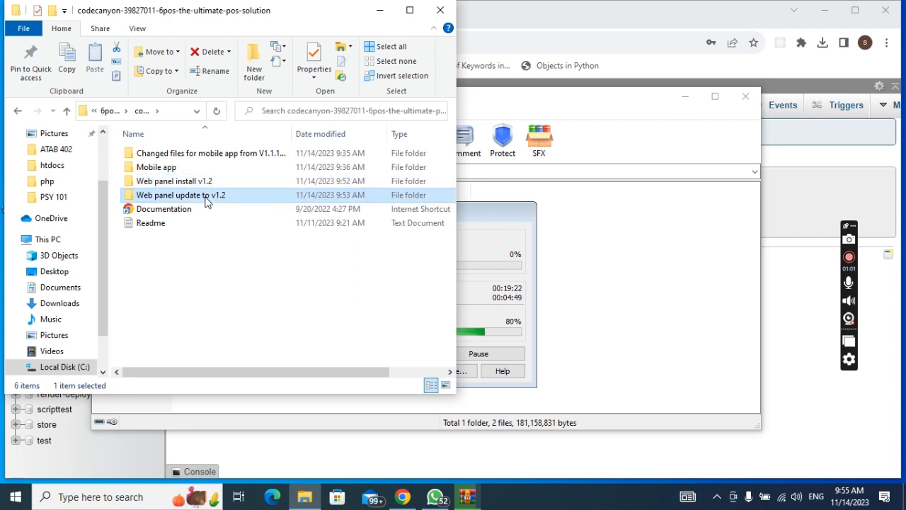
Step: Open Git Bash in Web panel update to v1.2, run 'code .', and bring VS Code forward
right_click(207, 196)
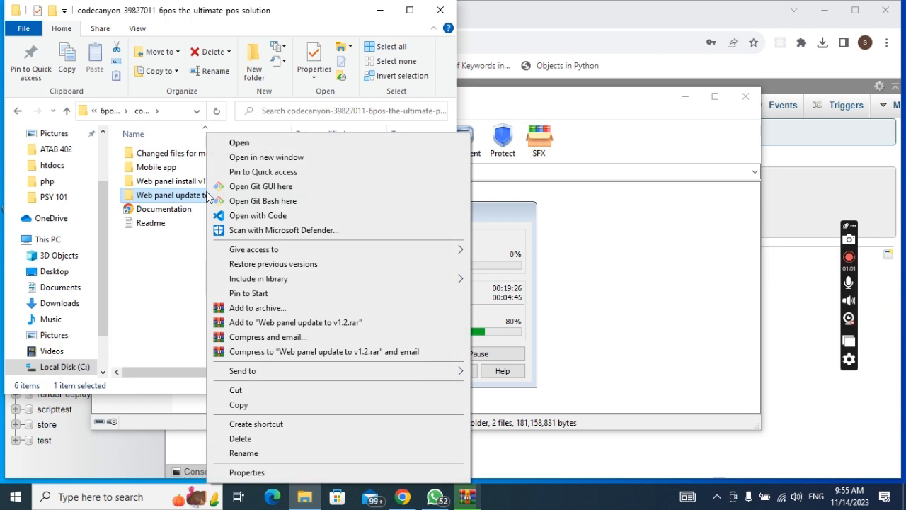
left_click(303, 204)
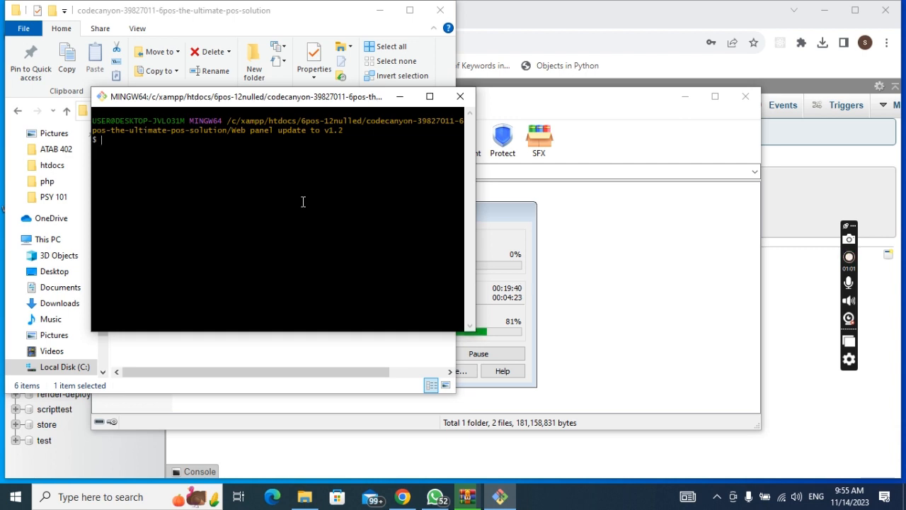
type("code .")
key("Return")
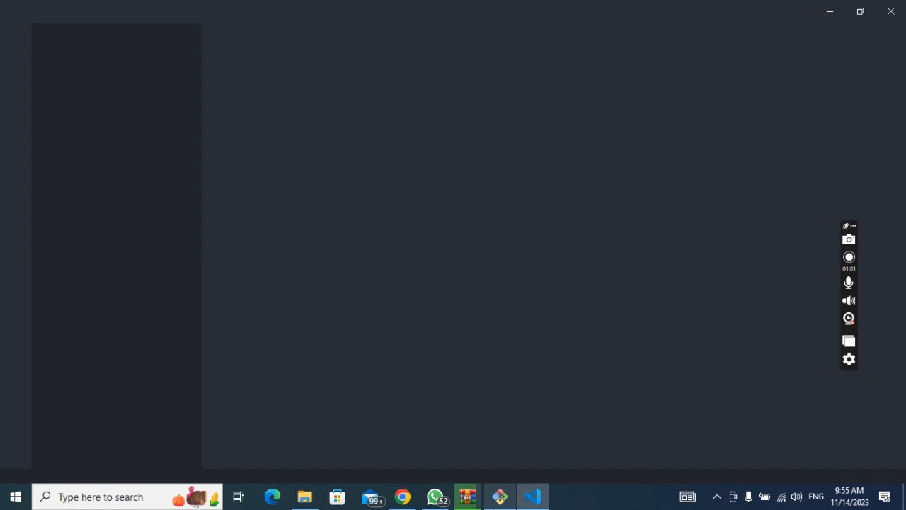
left_click(305, 496)
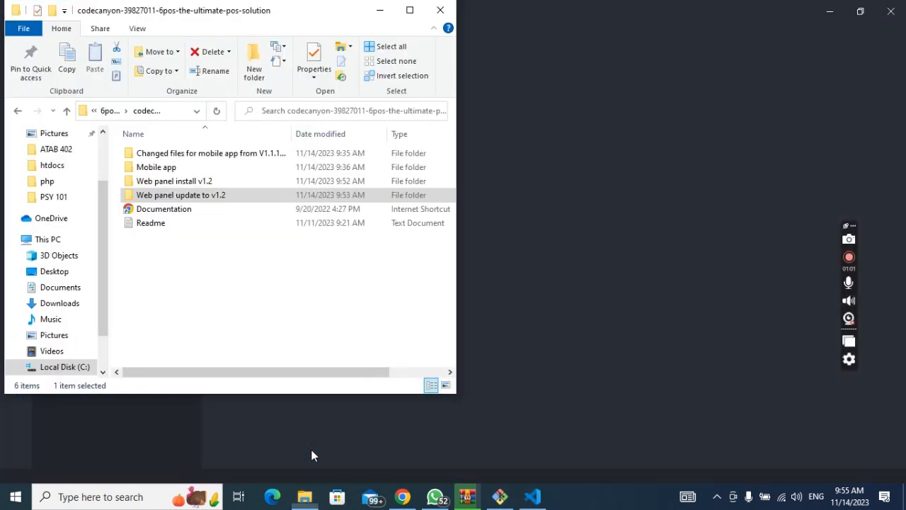
left_click(347, 196)
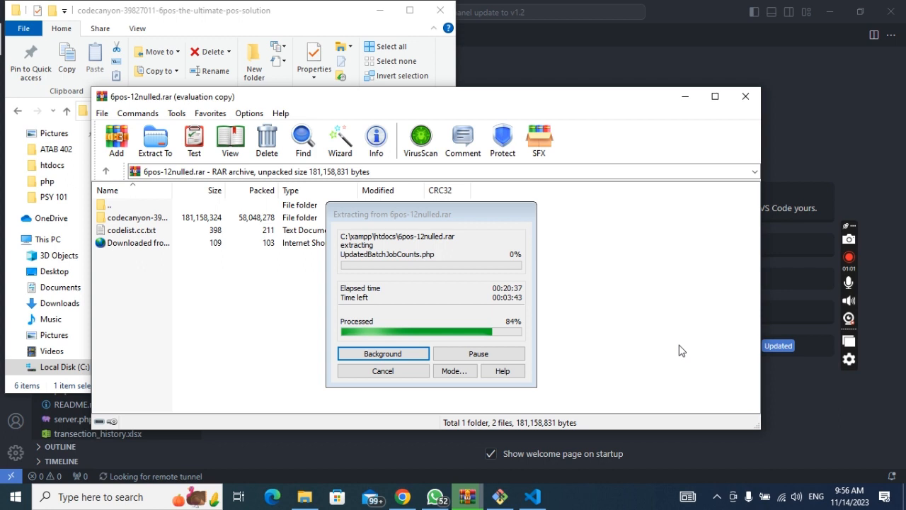
left_click(533, 497)
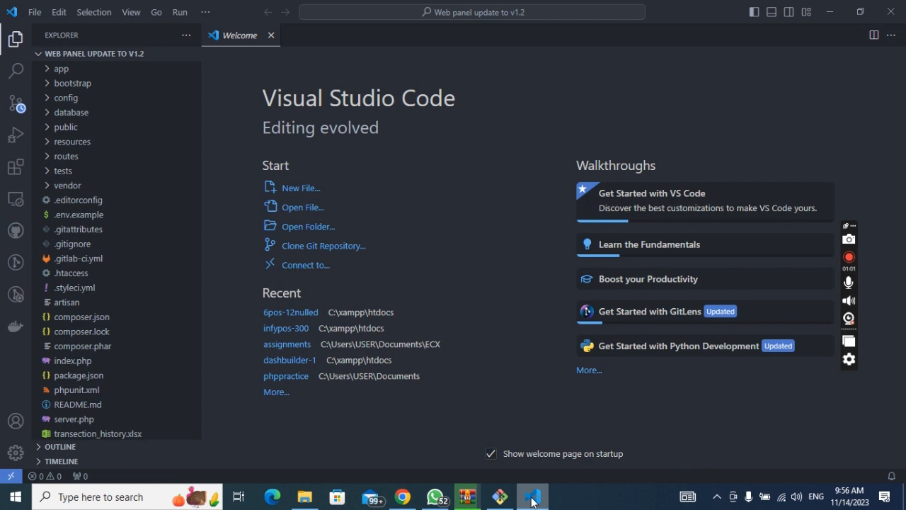
Step: Start a new VS Code terminal via Terminal > New Terminal, then return to Git Bash
left_click(204, 12)
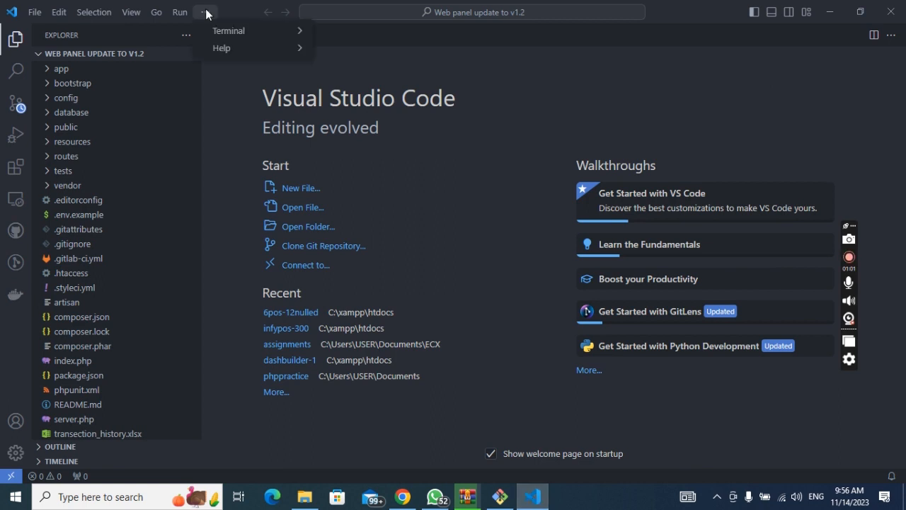
mouse_move(286, 28)
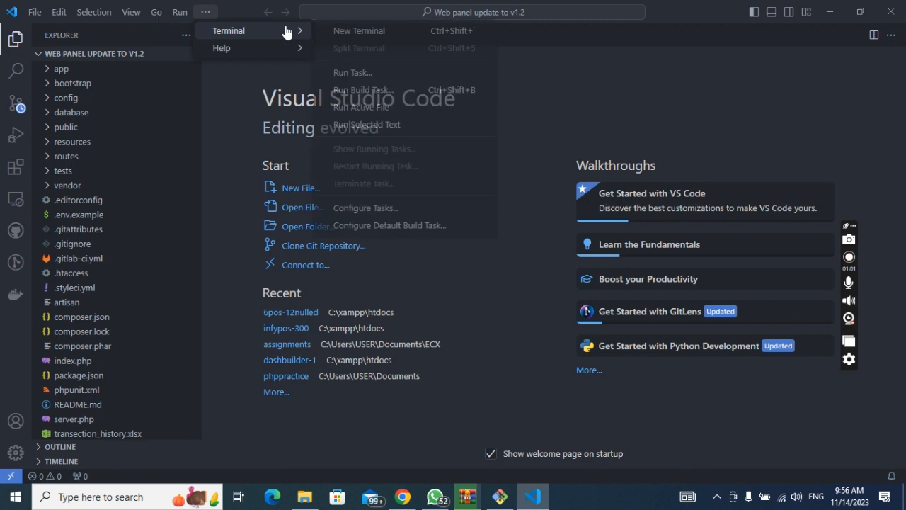
left_click(405, 32)
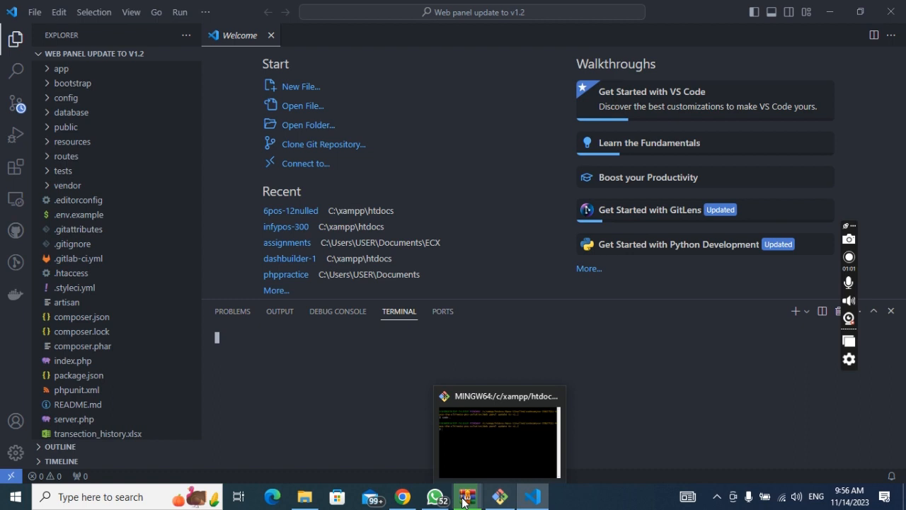
left_click(464, 499)
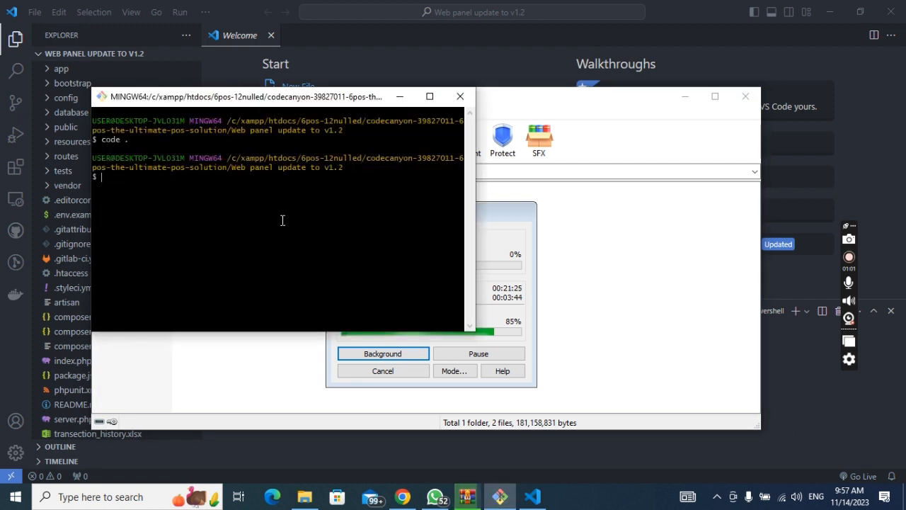
Step: Enter 'composer update' at the Git Bash prompt, then check WinRAR extraction at 86%
type("composer")
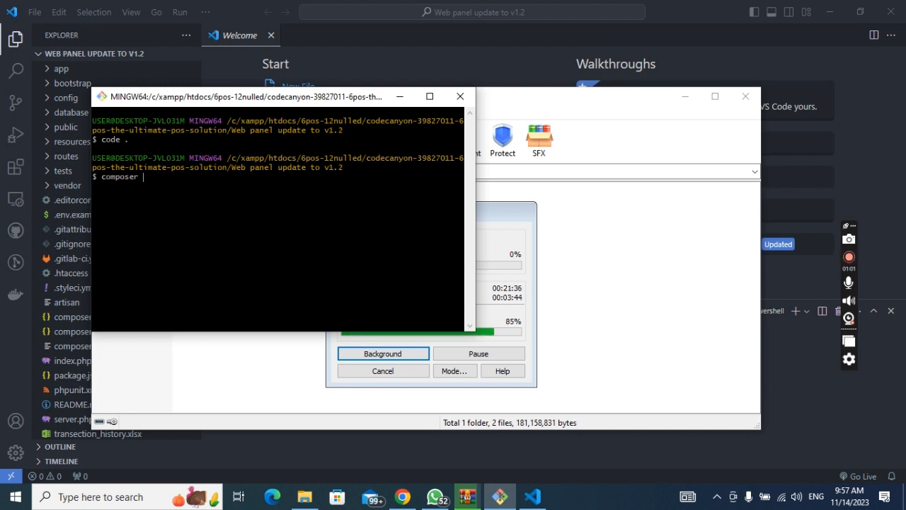
type("update")
left_click(689, 283)
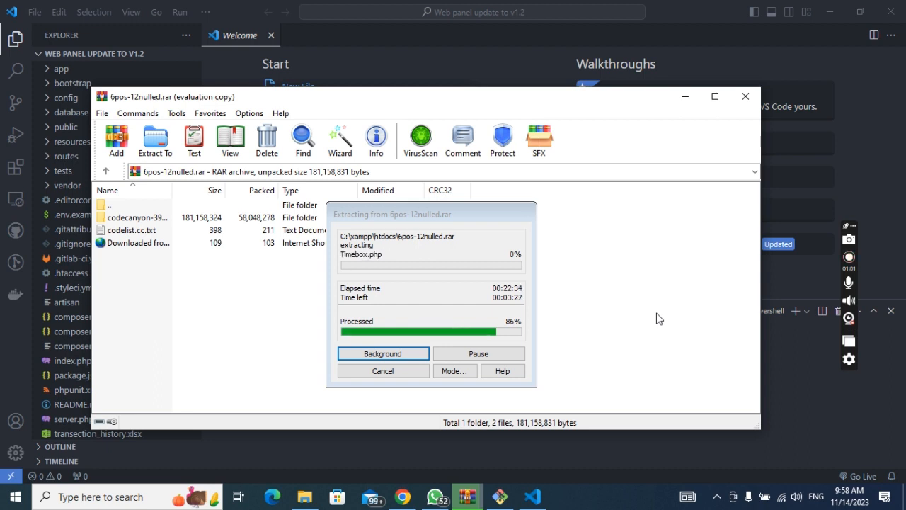
left_click(500, 498)
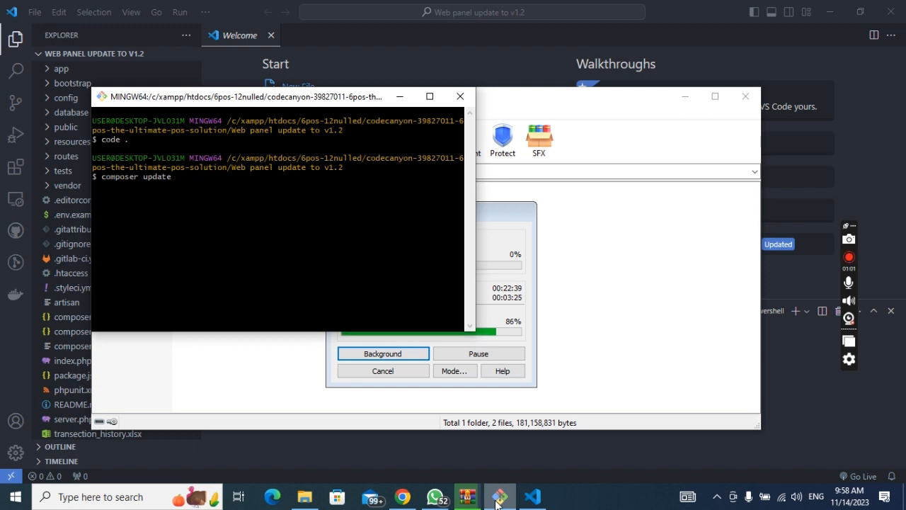
left_click(496, 500)
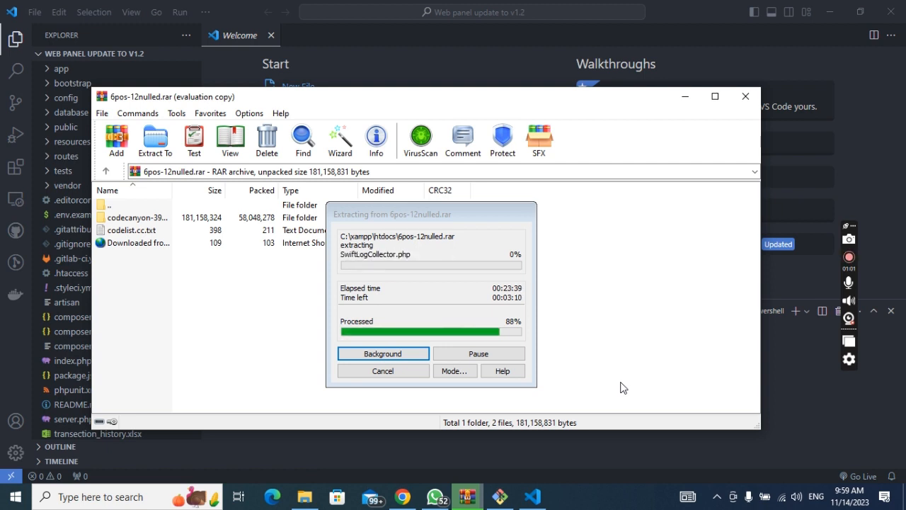
Step: Return to the VS Code project and select .env.example in the Explorer
left_click(547, 495)
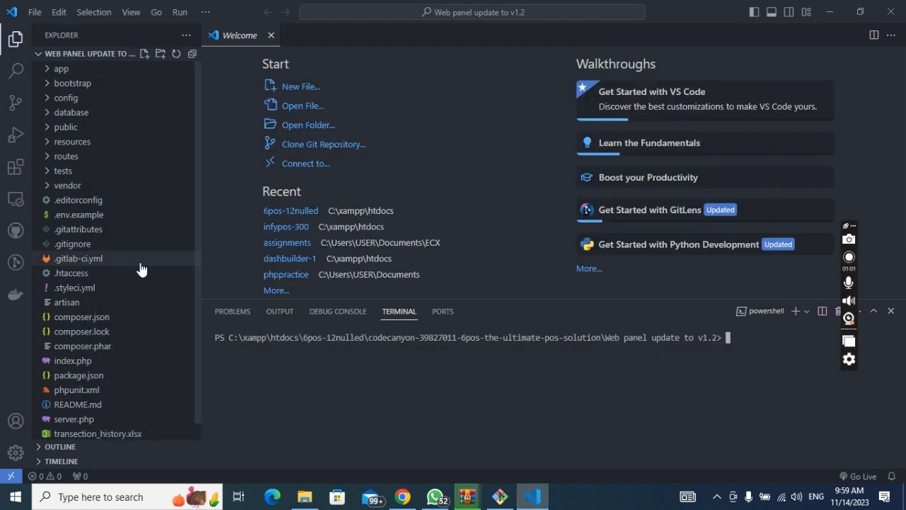
scroll(141, 268, "down", 1)
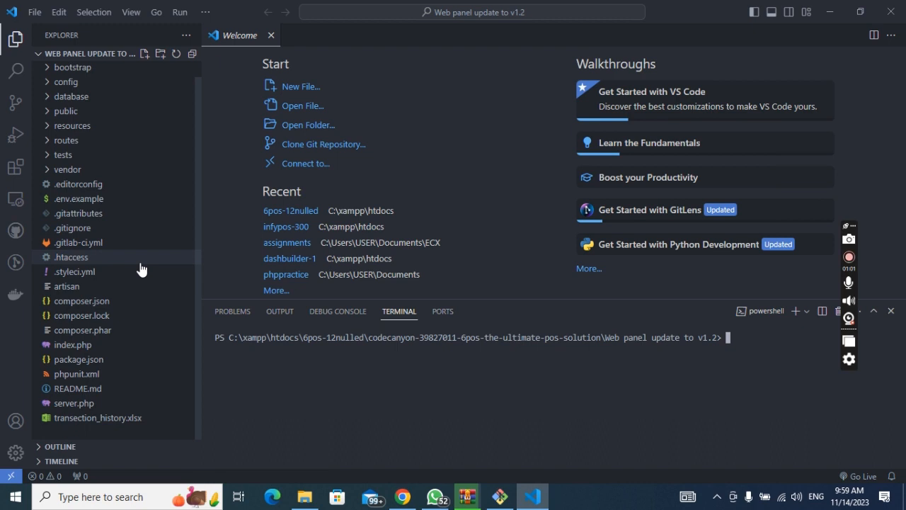
scroll(141, 269, "up", 1)
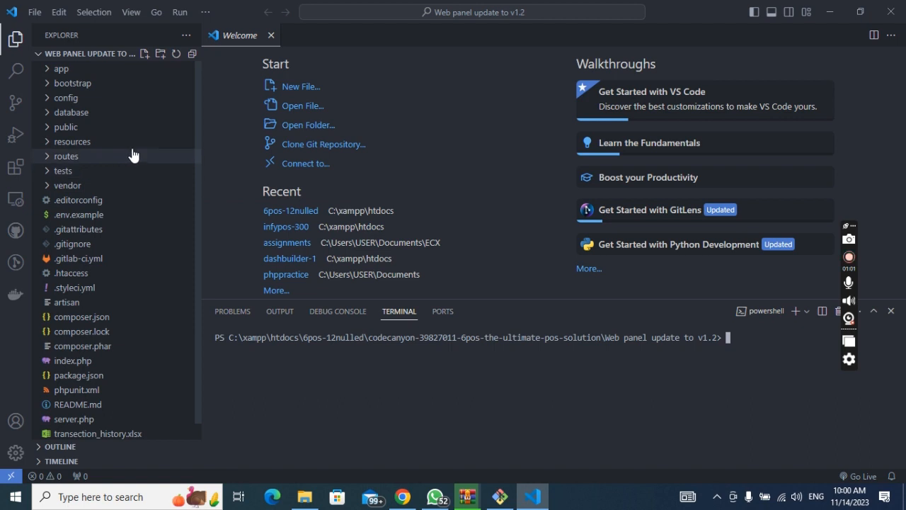
left_click(146, 56)
key("Down")
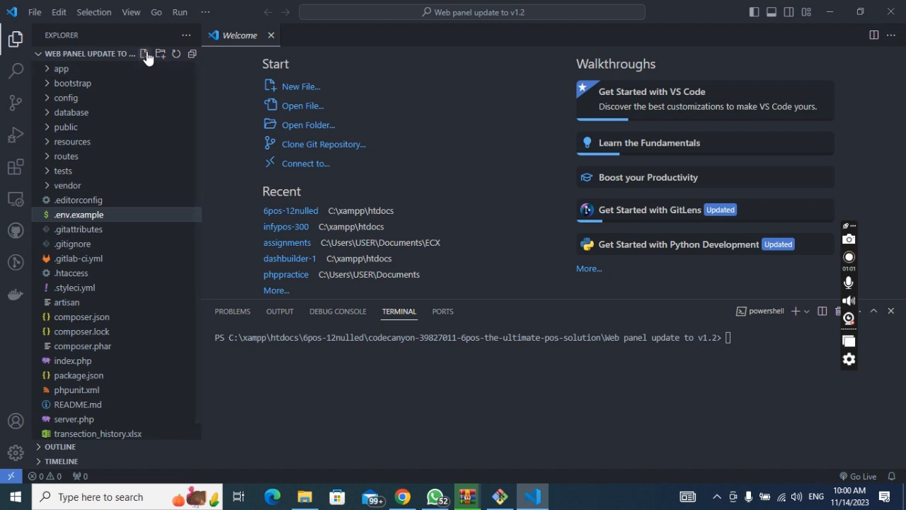
Step: Create a new file named .env in the project root
left_click(144, 55)
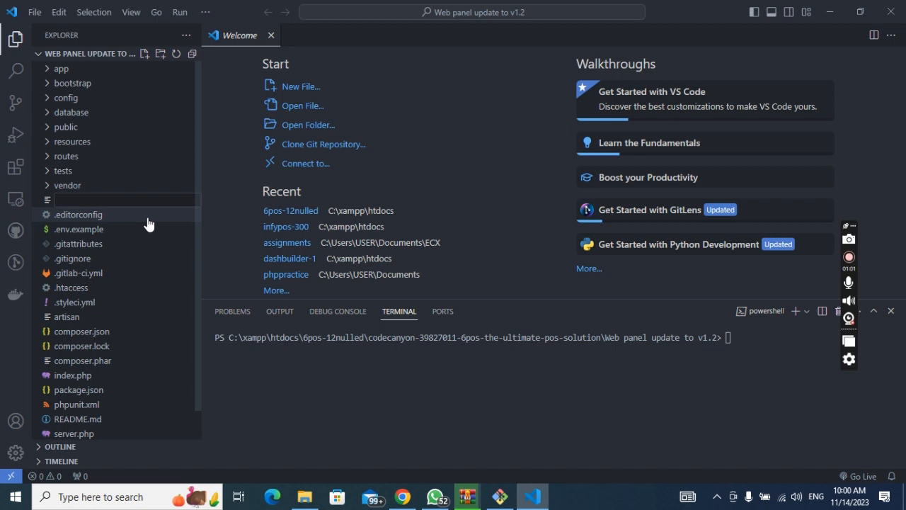
type(".env")
key("Return")
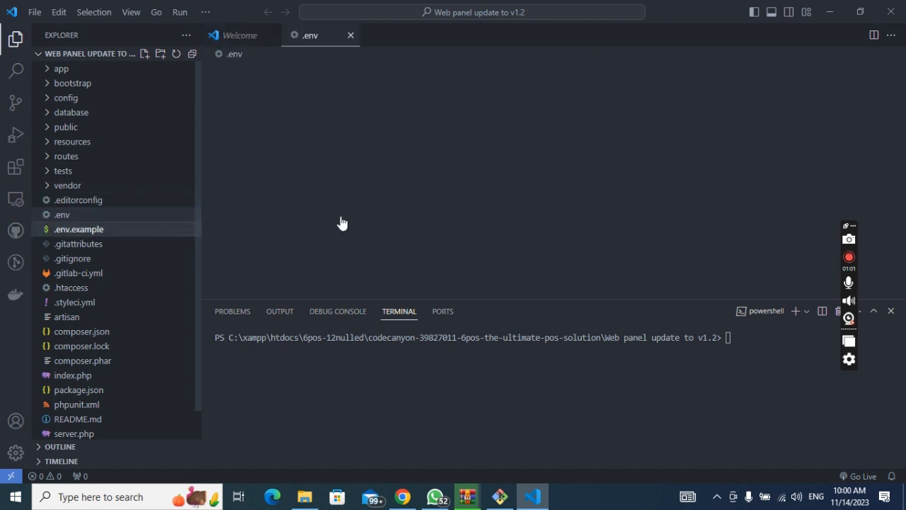
Step: Copy all of .env.example into .env and erase pp_db from the DB_DATABASE line
left_click(196, 231)
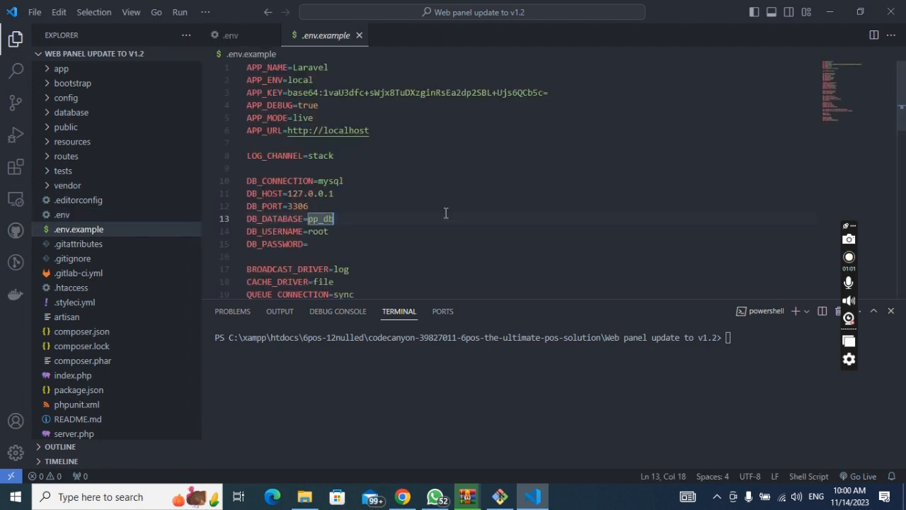
key("ctrl+a")
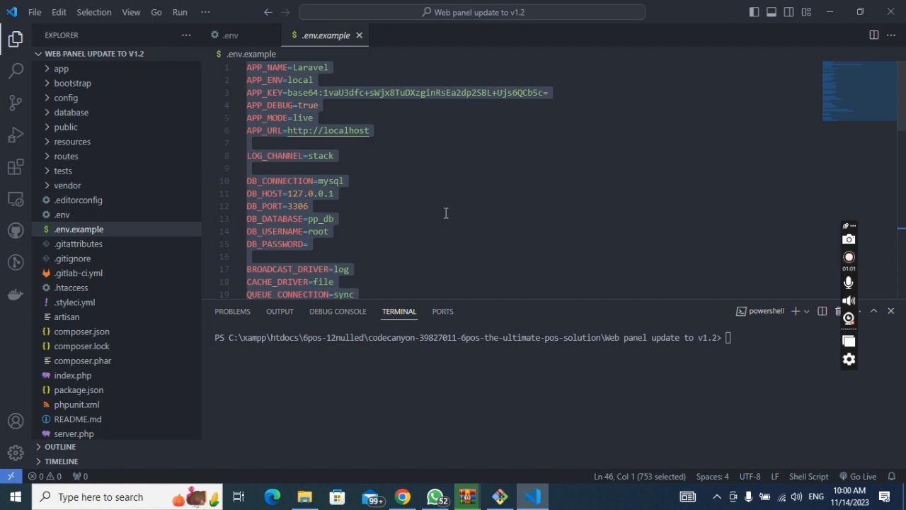
left_click(65, 214)
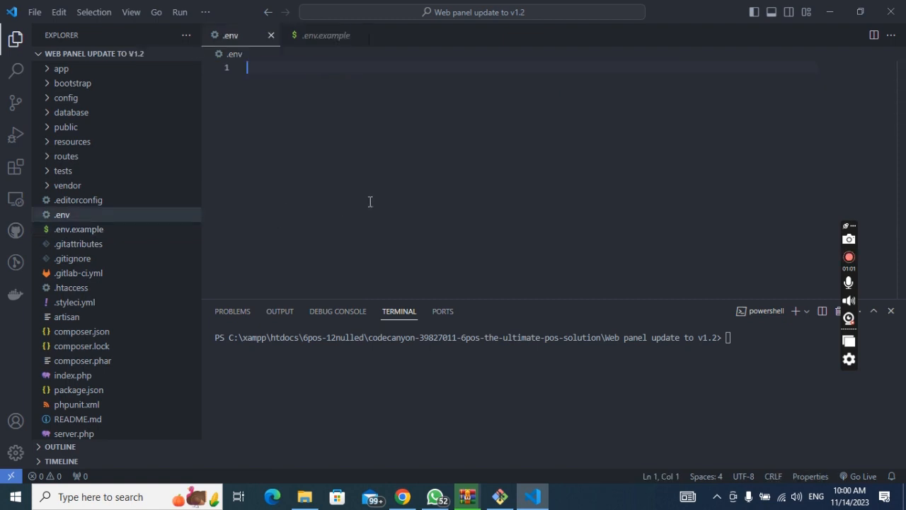
key("ctrl+v")
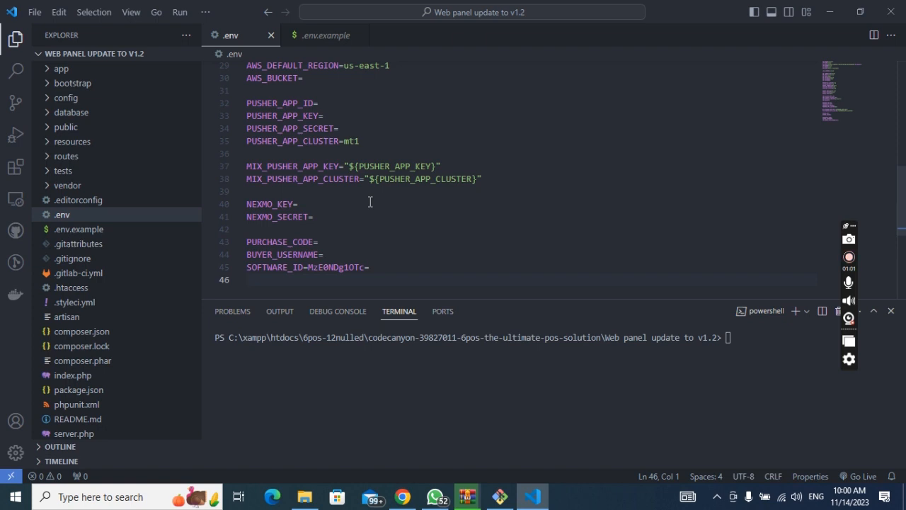
scroll(372, 203, "up", 9)
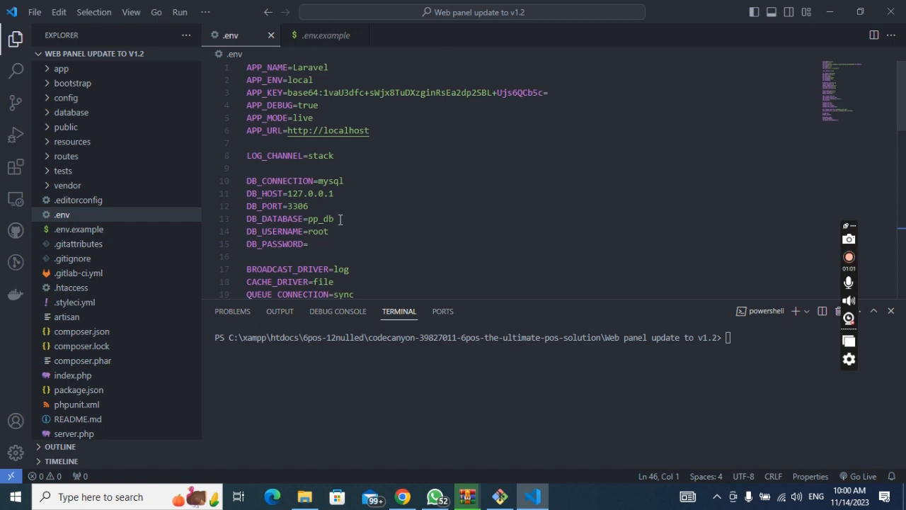
left_click(340, 220)
key("BackSpace")
key("BackSpace")
key("BackSpace")
key("BackSpace")
key("BackSpace")
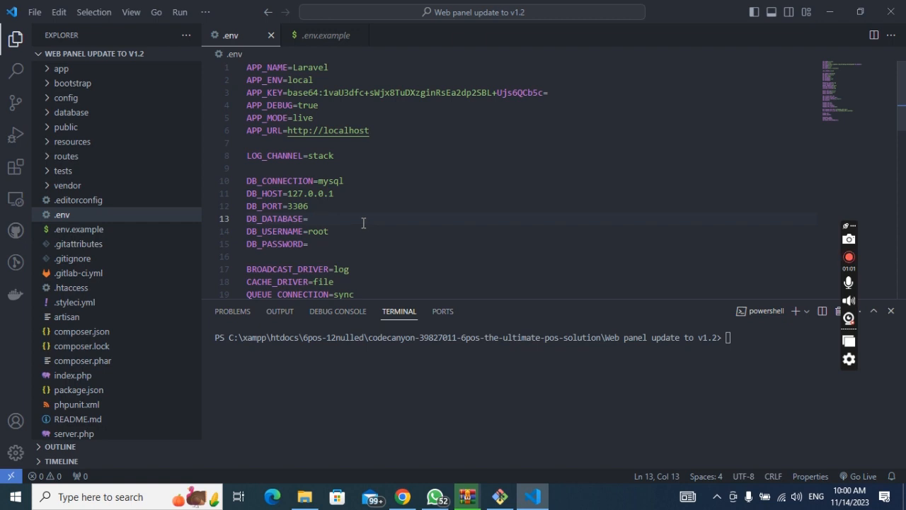
Step: Copy the 6pos-12nulled database name in phpMyAdmin and switch back to .env in VS Code
left_click(402, 497)
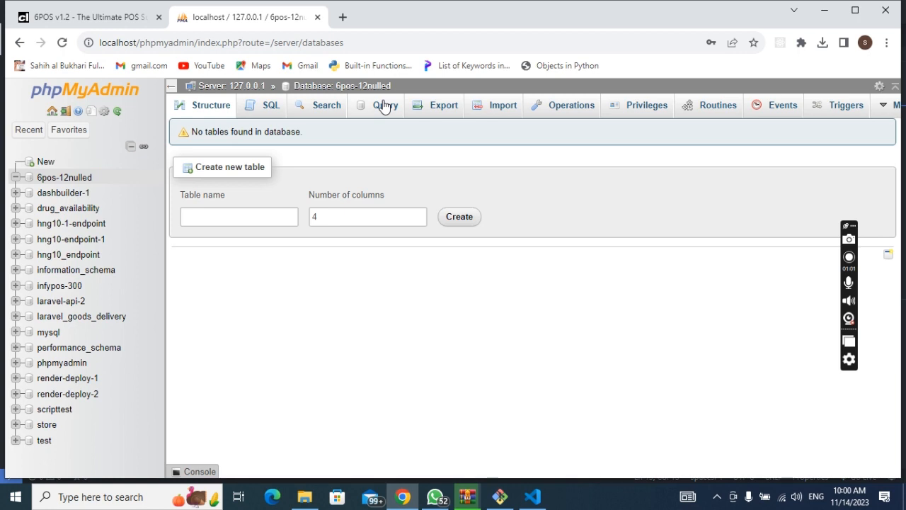
left_click_drag(391, 85, 337, 86)
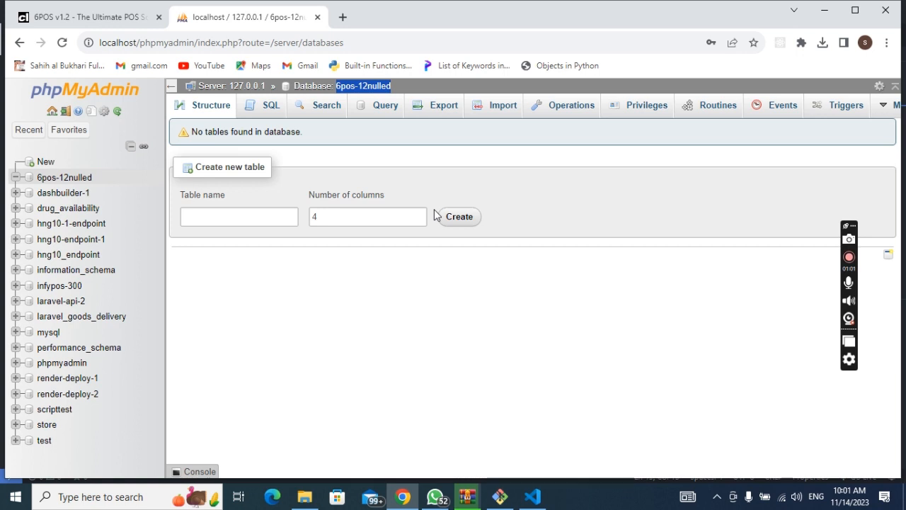
key("alt+Tab")
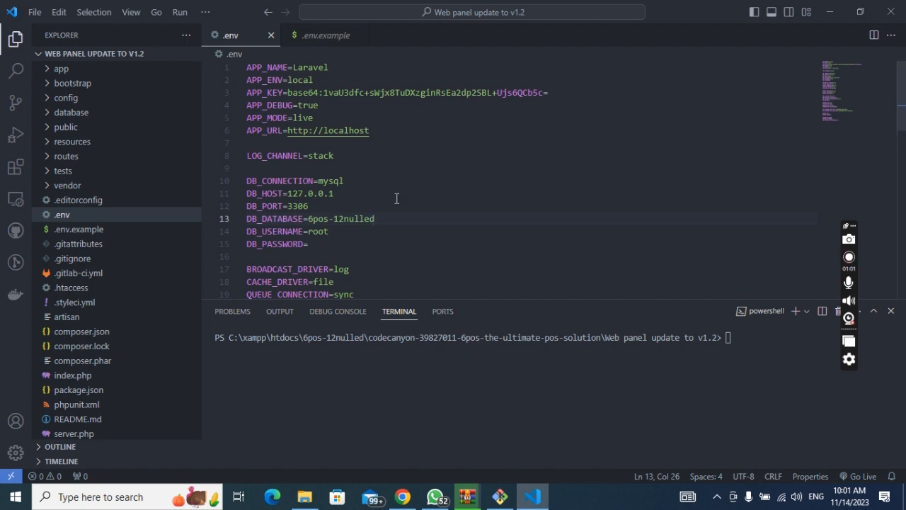
Step: Glance at the WinRAR extraction, then close .env and .env.example in VS Code
mouse_move(466, 496)
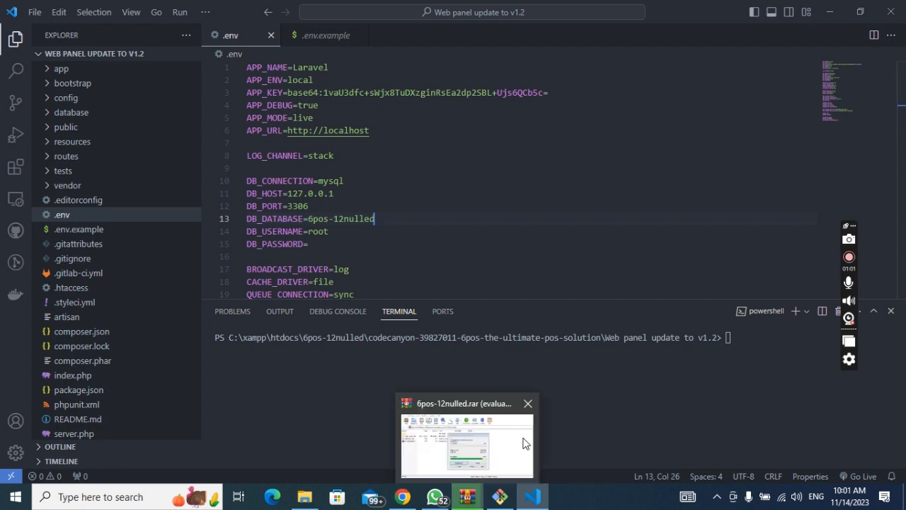
left_click(524, 443)
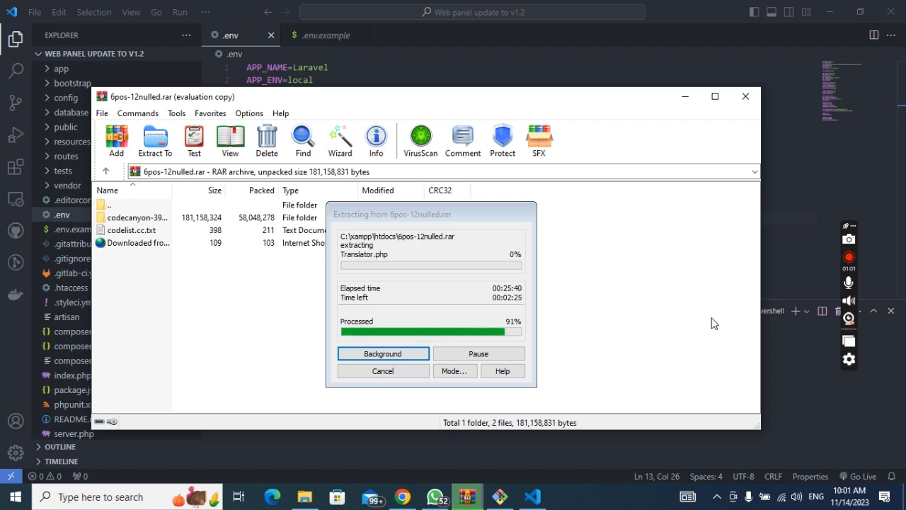
left_click(788, 256)
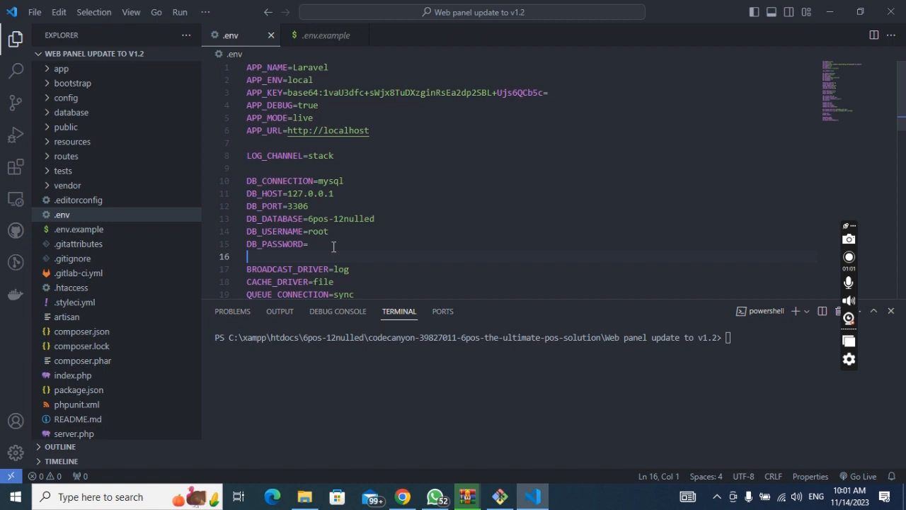
key("ctrl+Tab")
key("ctrl+a")
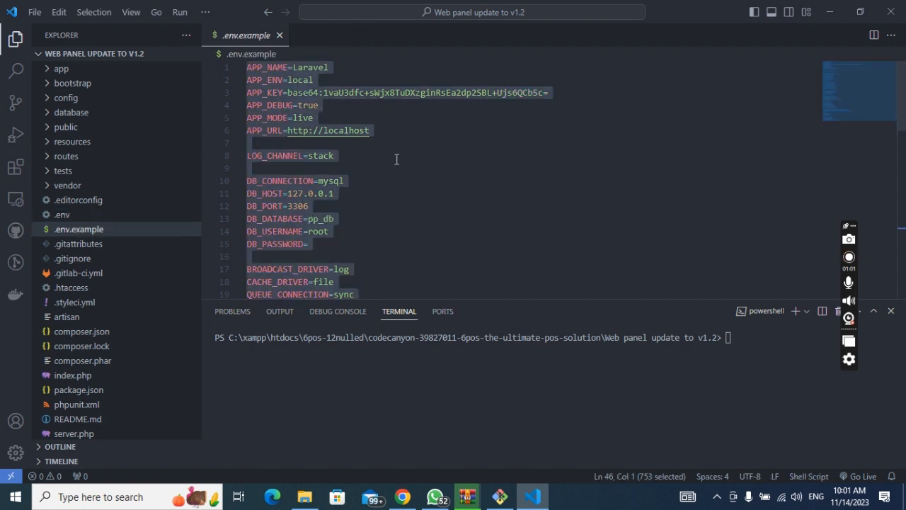
left_click(279, 35)
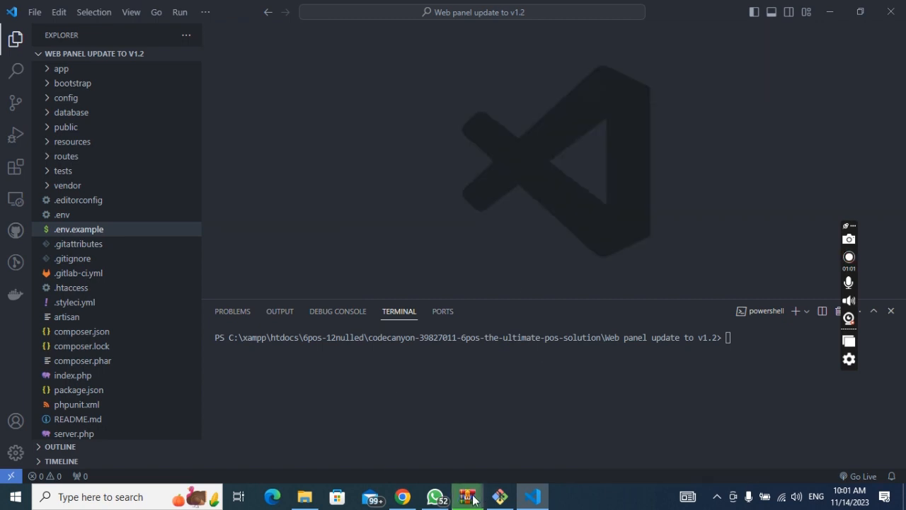
Step: Check the 6pos-12nulled.rar extraction (93%) and the composer terminal, then show the codecanyon folder
left_click(510, 447)
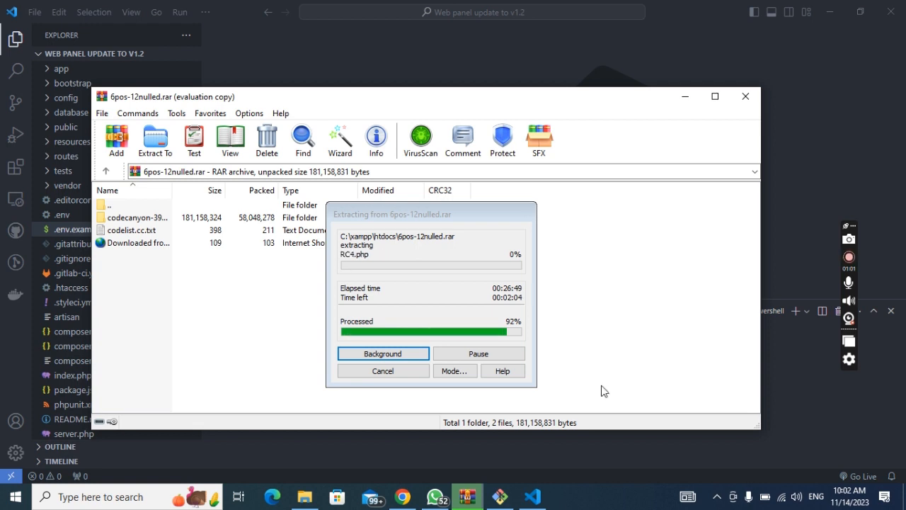
left_click(500, 499)
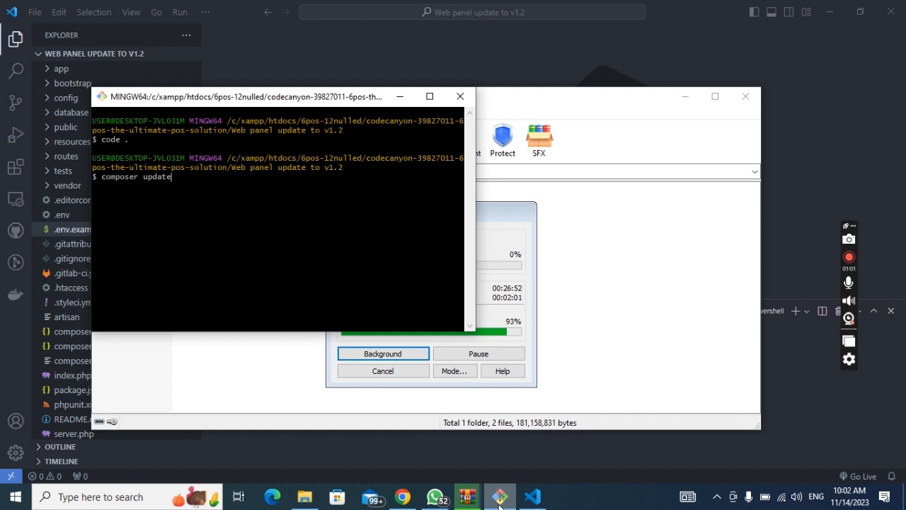
left_click(500, 503)
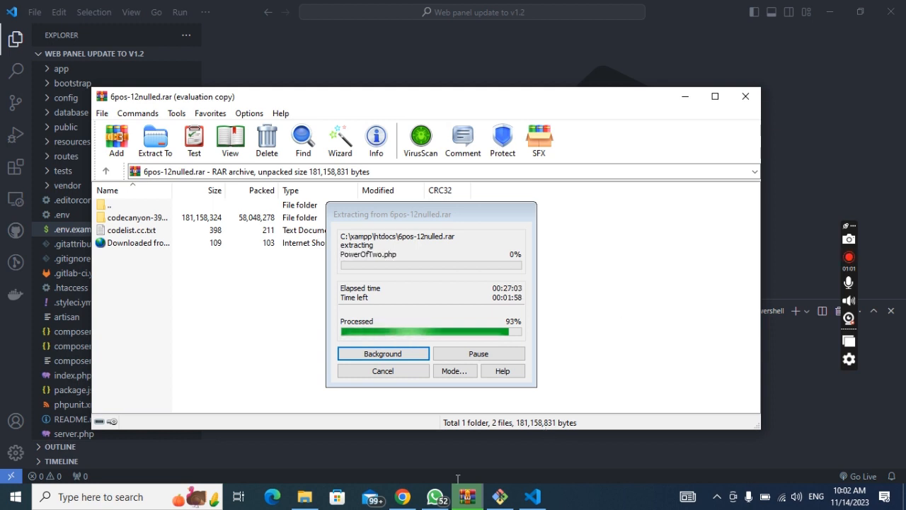
left_click(305, 496)
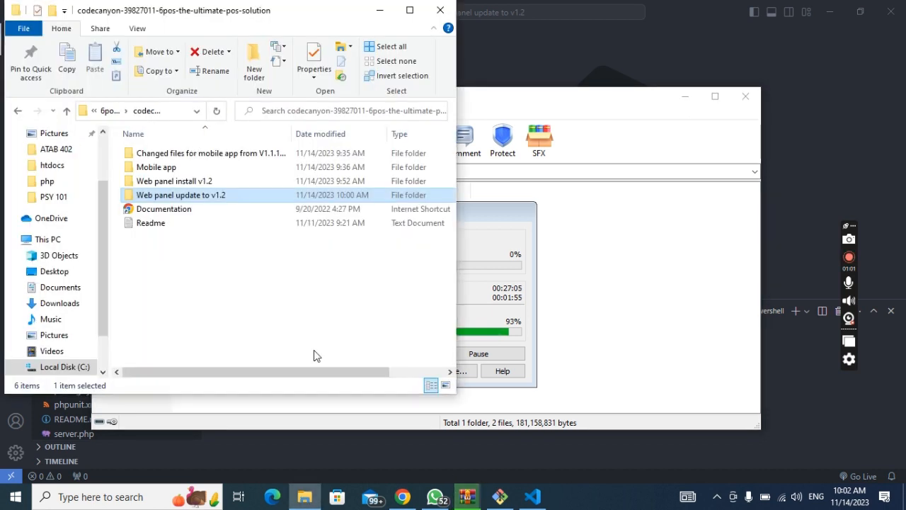
Step: Bring the WinRAR extraction, now at 95% processed, back to the front
left_click(663, 304)
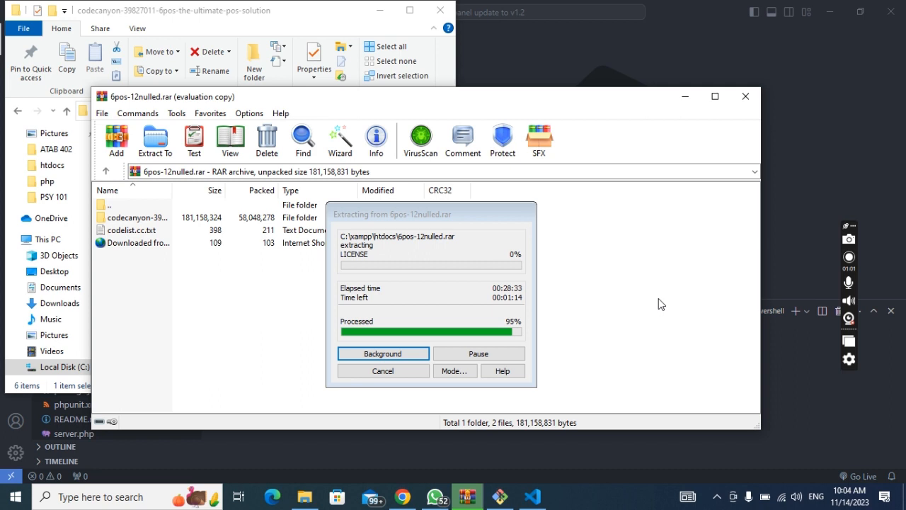
Step: Keep Git Bash and File Explorer minimized while 6pos-12nulled.rar finishes extracting into C:\xampp\htdocs
left_click(508, 501)
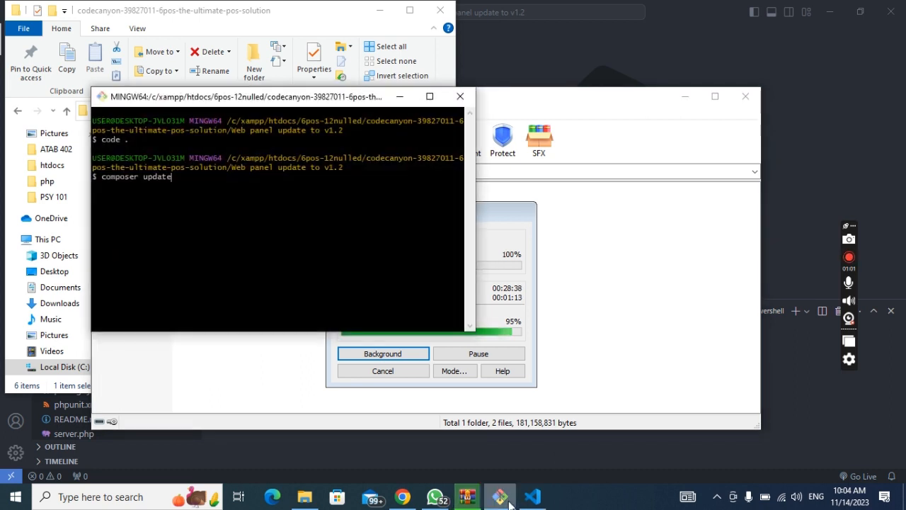
left_click(508, 501)
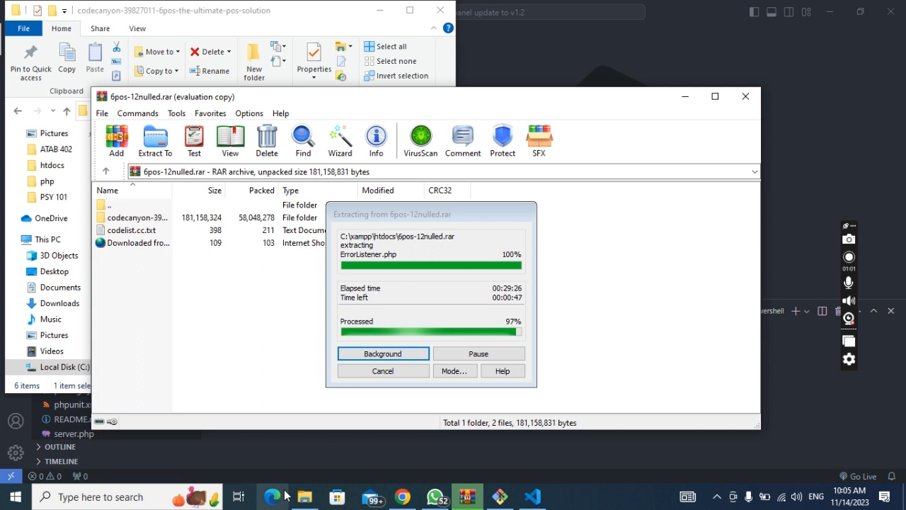
left_click(303, 496)
left_click(303, 496)
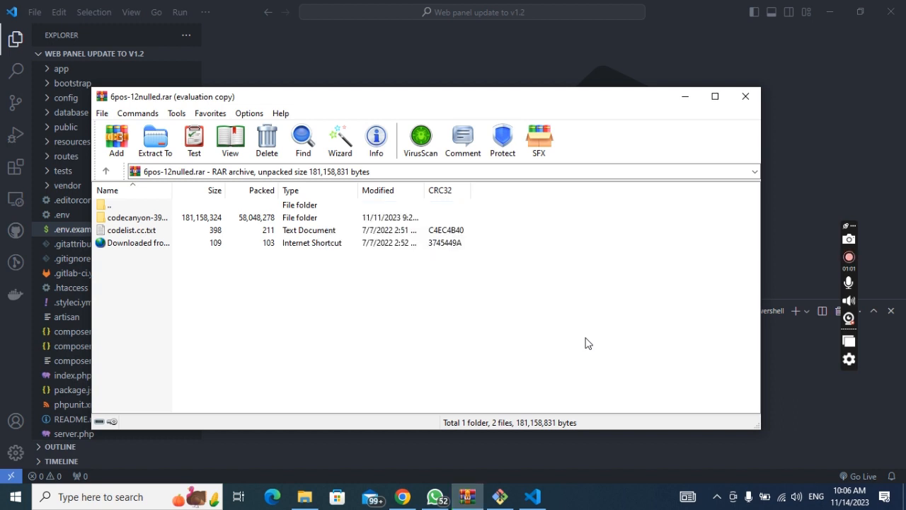
Step: Close WinRAR now that 6pos-12nulled.rar is fully extracted
left_click(749, 99)
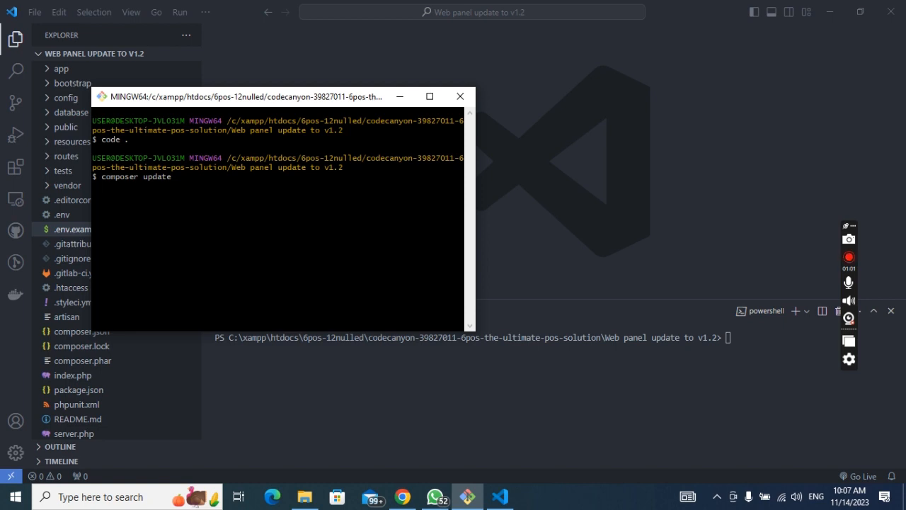
Step: Run composer update in Git Bash inside the Web panel update to v1.2 folder
key("Return")
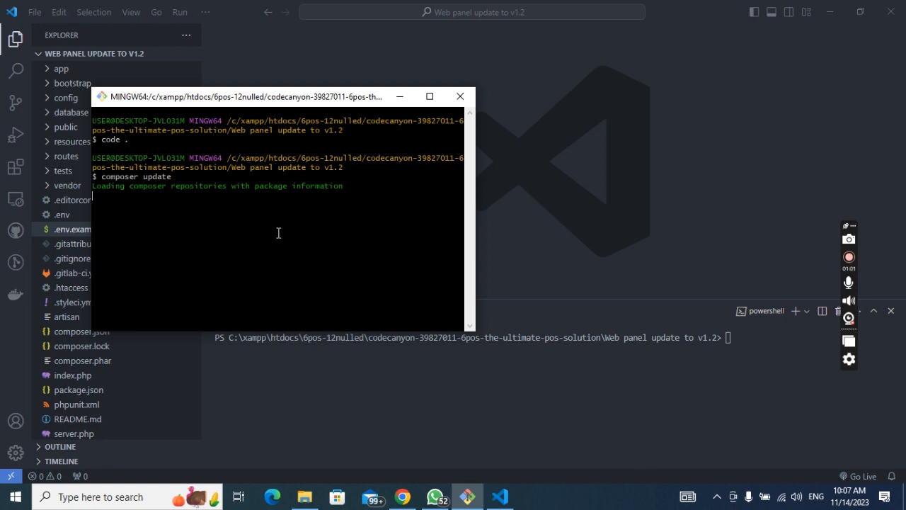
Step: Enter 'php artisan migrate' in the VS Code terminal without running it, then return to Git Bash
left_click(760, 332)
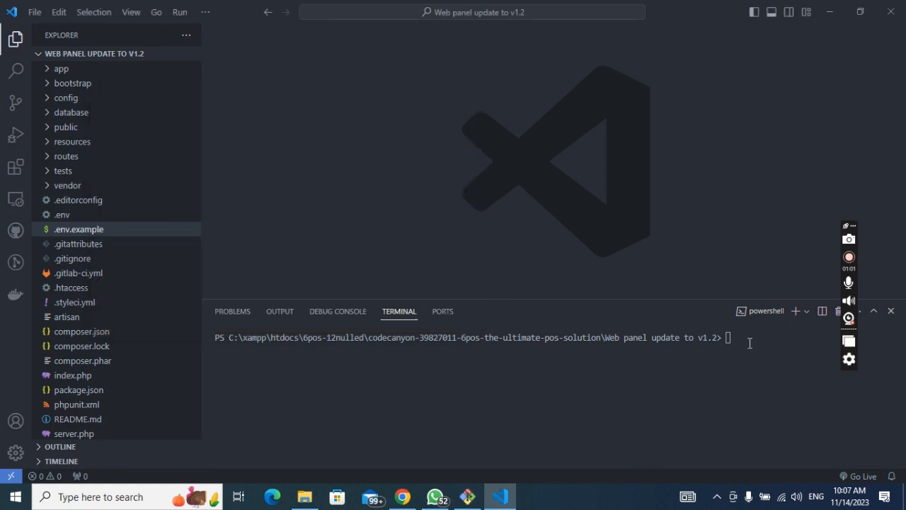
left_click(750, 343)
type("php artisan migrate")
key("alt+Tab")
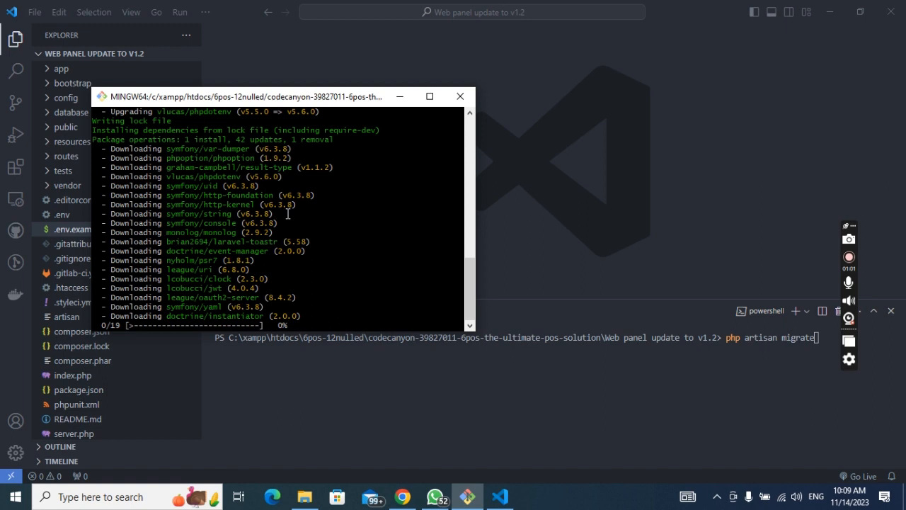
mouse_move(402, 496)
left_click(391, 417)
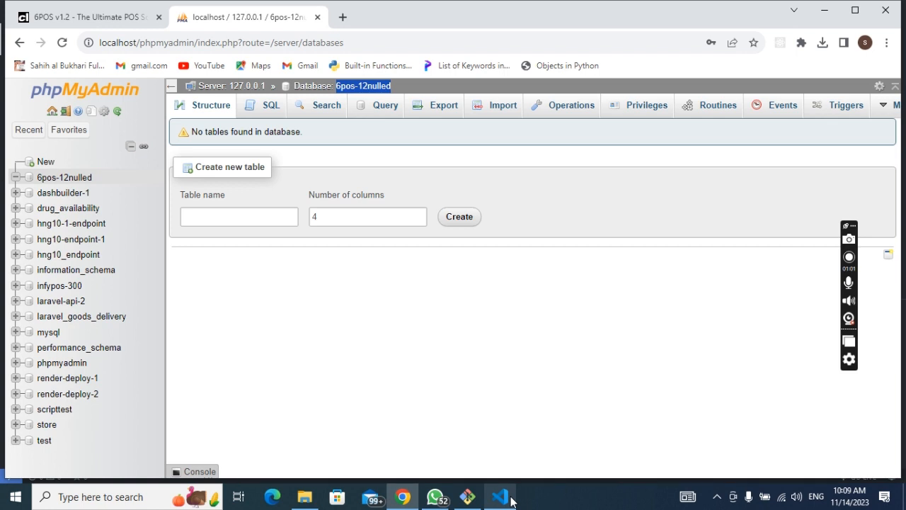
mouse_move(486, 501)
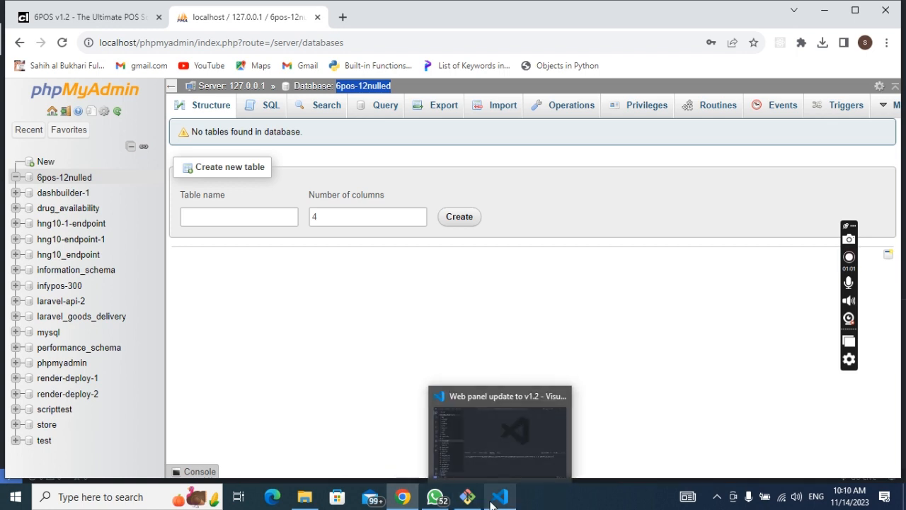
left_click(480, 503)
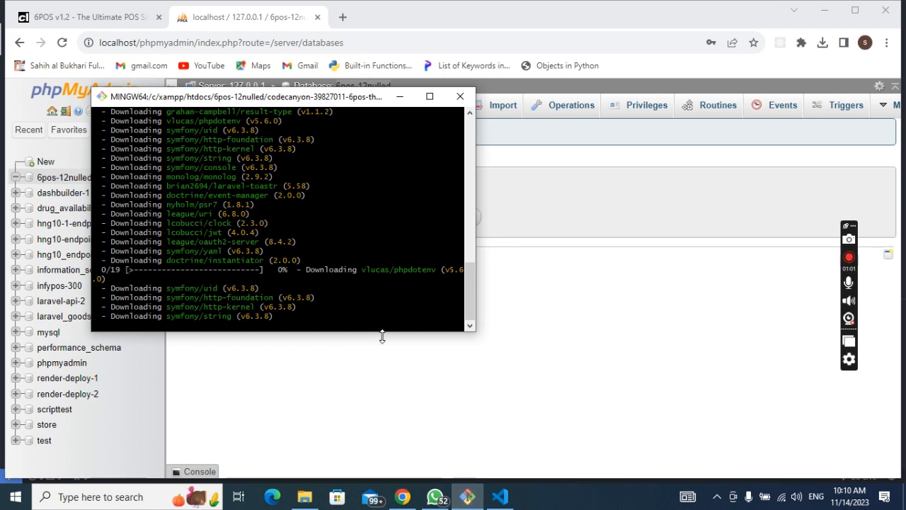
left_click(500, 498)
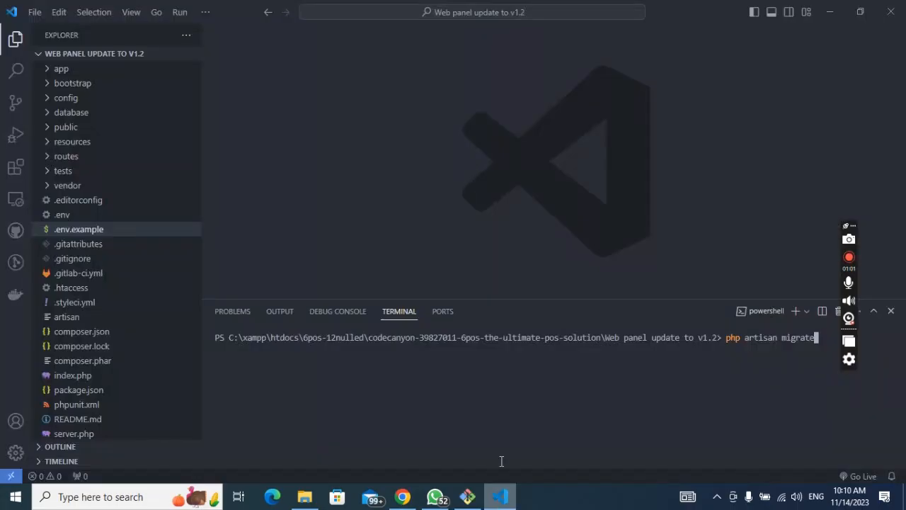
left_click(464, 501)
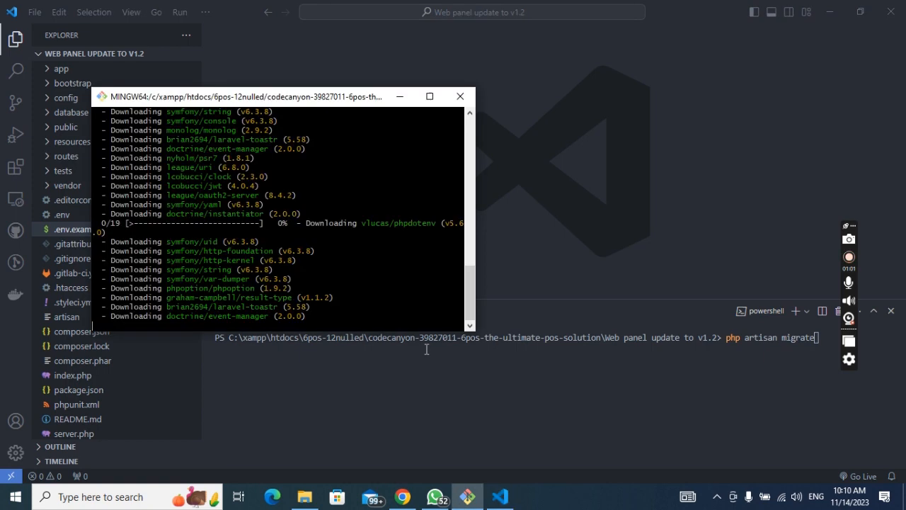
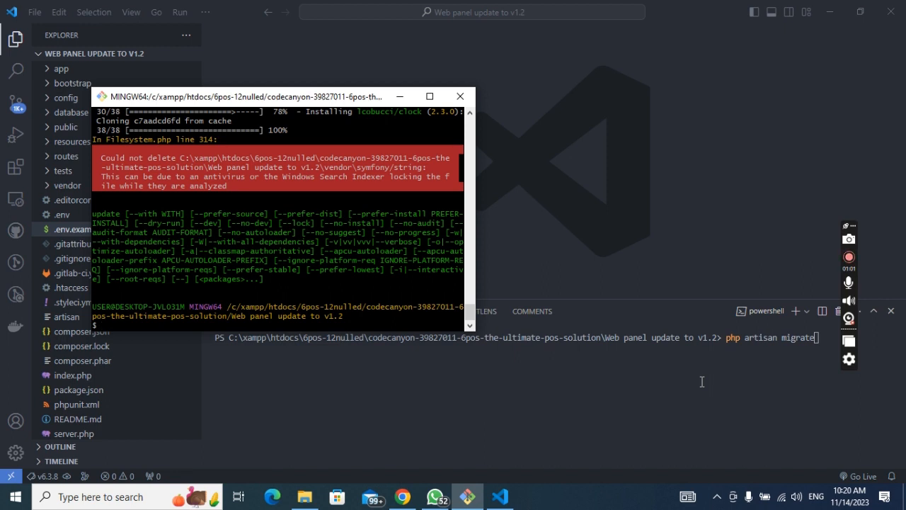
Step: Minimize Git Bash and expand database > migrations in the VS Code Explorer sidebar
left_click(401, 101)
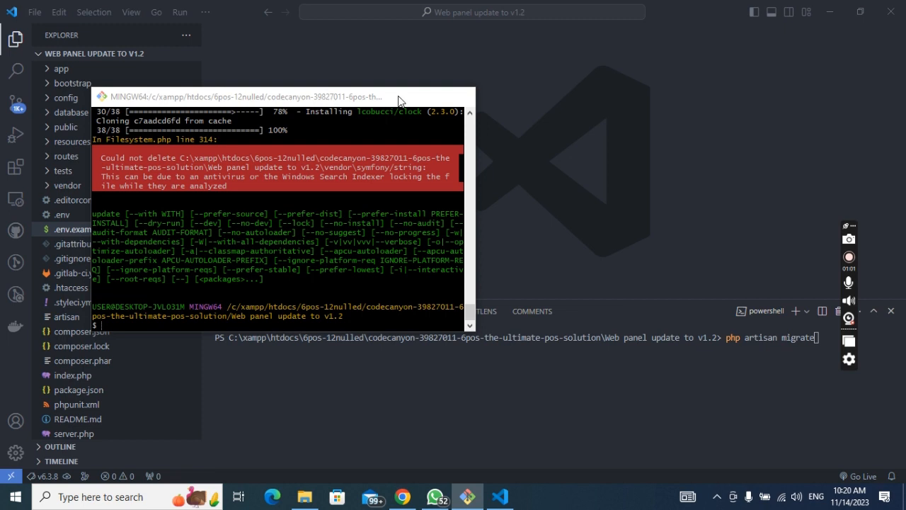
left_click(71, 111)
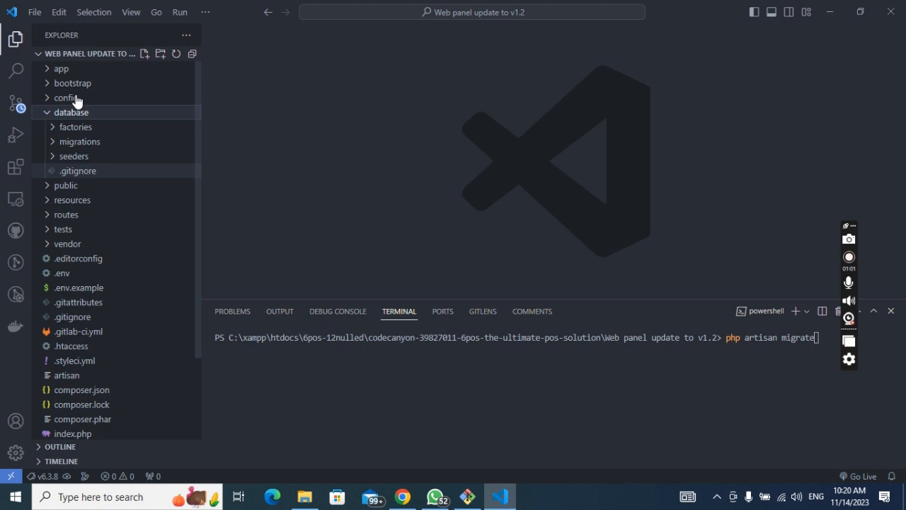
left_click(80, 141)
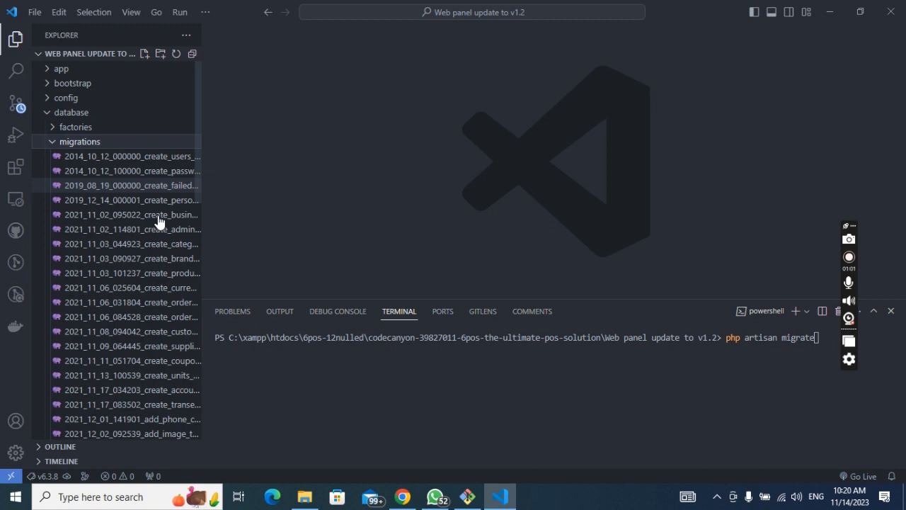
Step: Run php artisan migrate and review the missing polyfill-php81 bootstrap.php fatal error
left_click(808, 390)
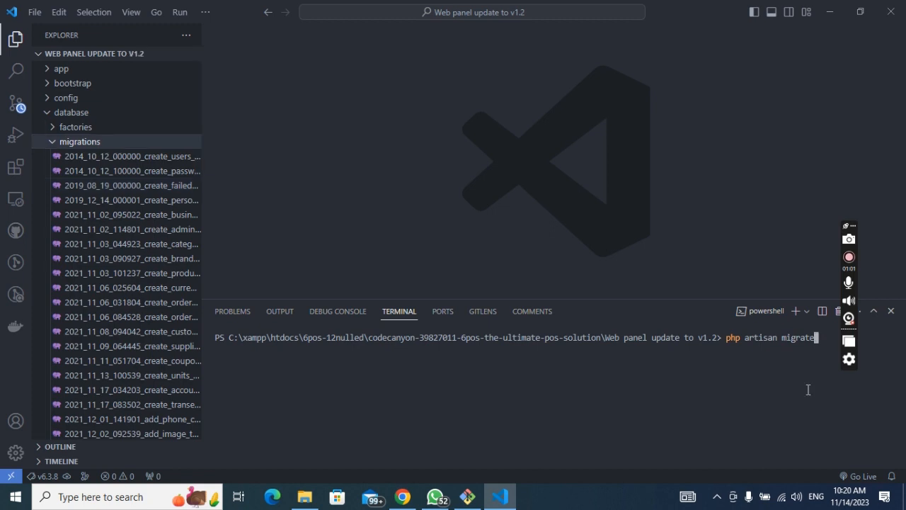
key("Return")
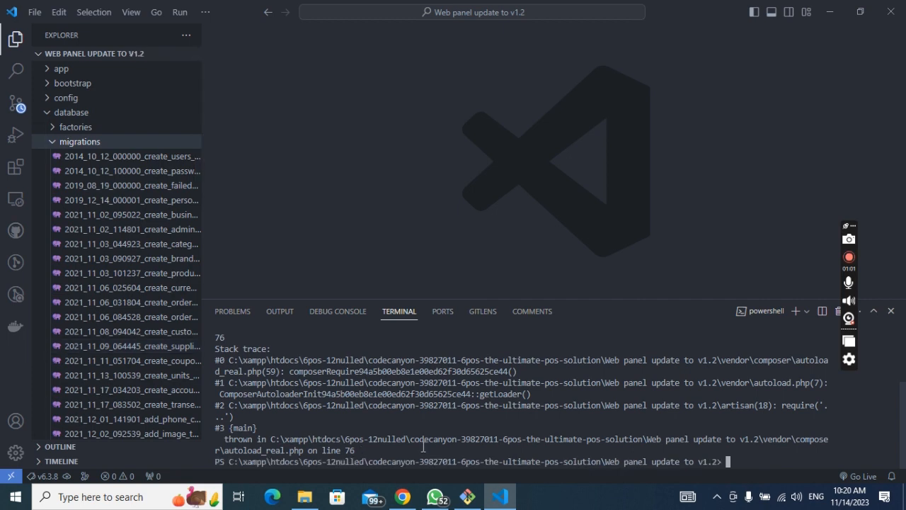
scroll(423, 446, "up", 3)
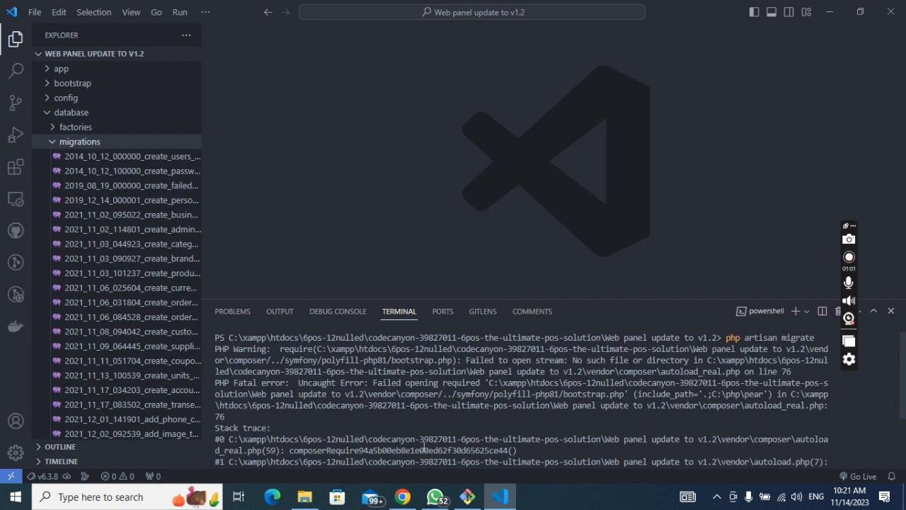
scroll(424, 444, "down", 3)
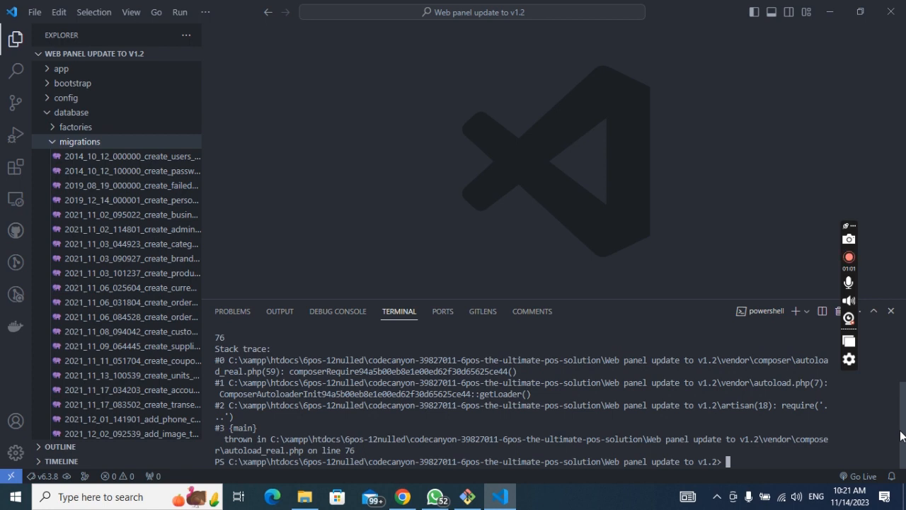
left_click_drag(901, 435, 902, 385)
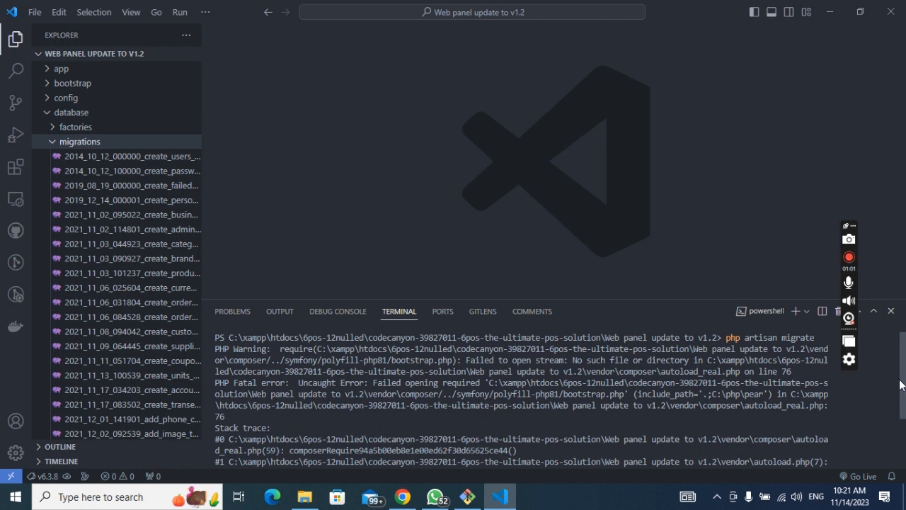
left_click_drag(902, 384, 902, 390)
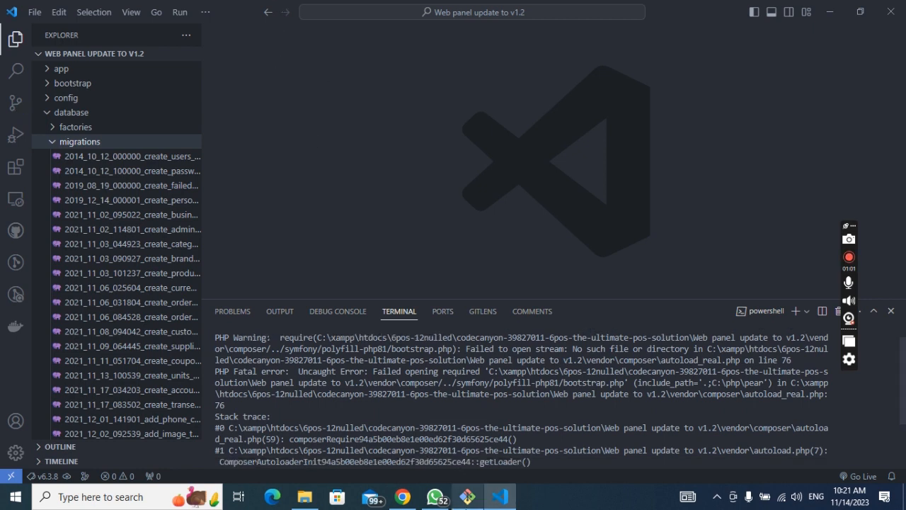
Step: Open the Web panel update to v1.2 folder and select all its items
left_click(467, 497)
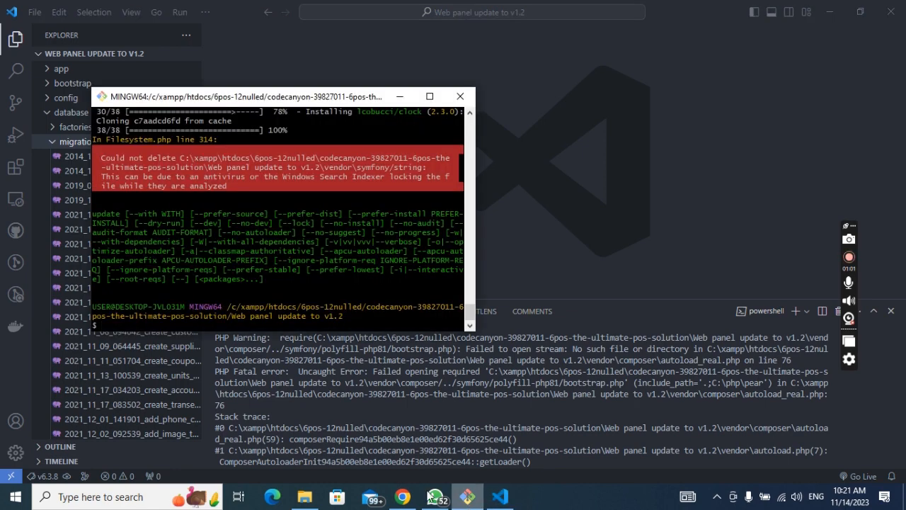
left_click(304, 499)
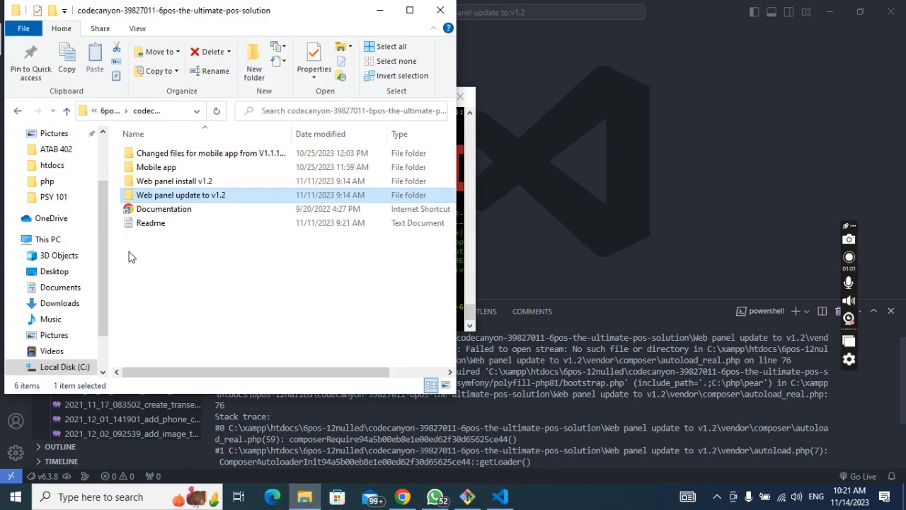
double_click(158, 200)
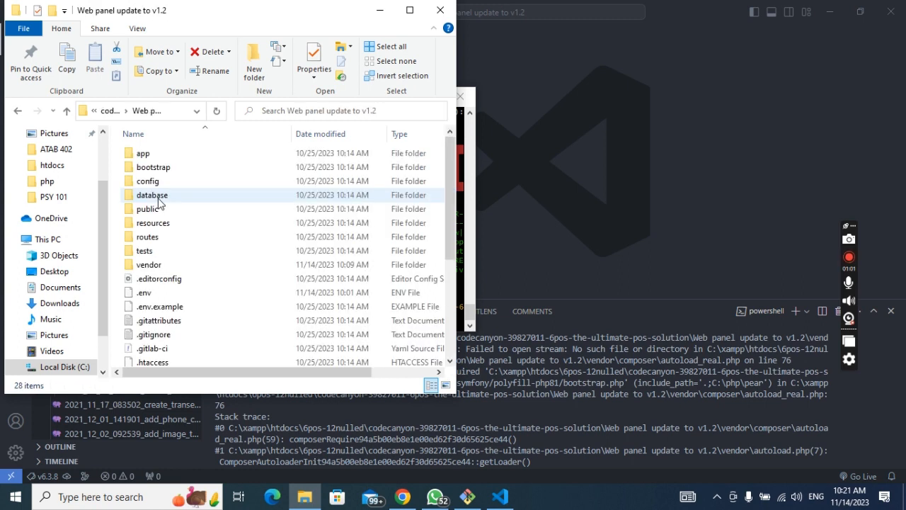
left_click(191, 223)
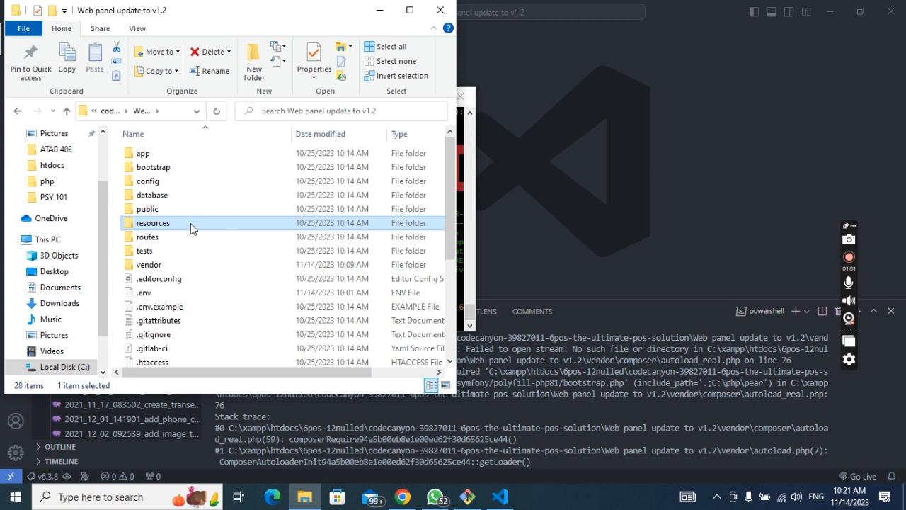
key("ctrl+a")
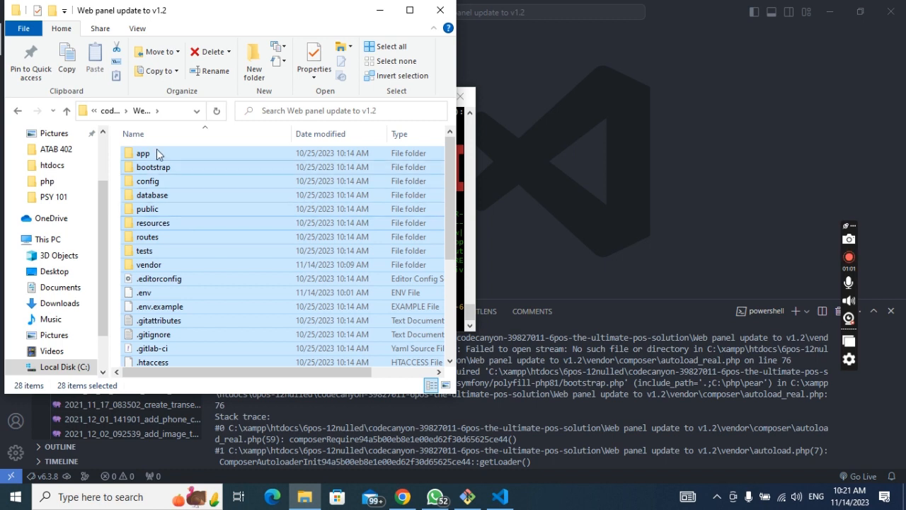
Step: Select and cut all 30 items in the Web panel install v1.2 folder
left_click(110, 110)
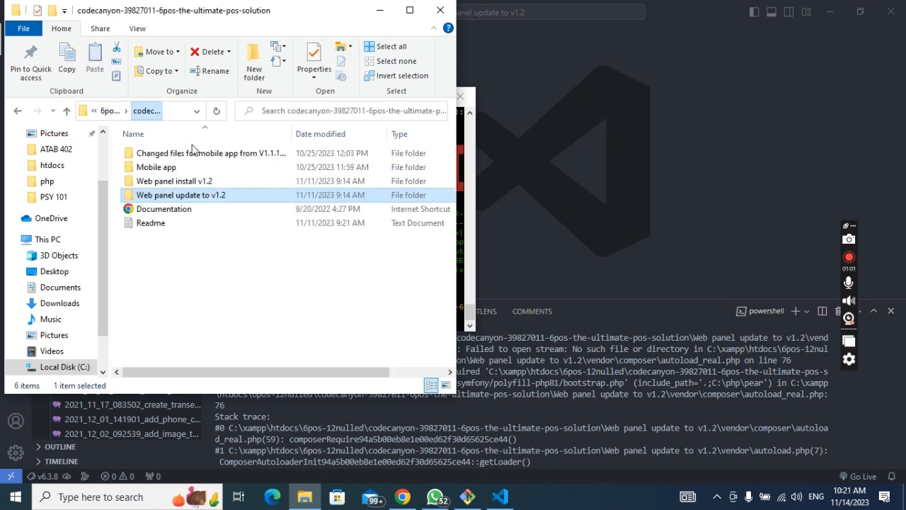
double_click(193, 182)
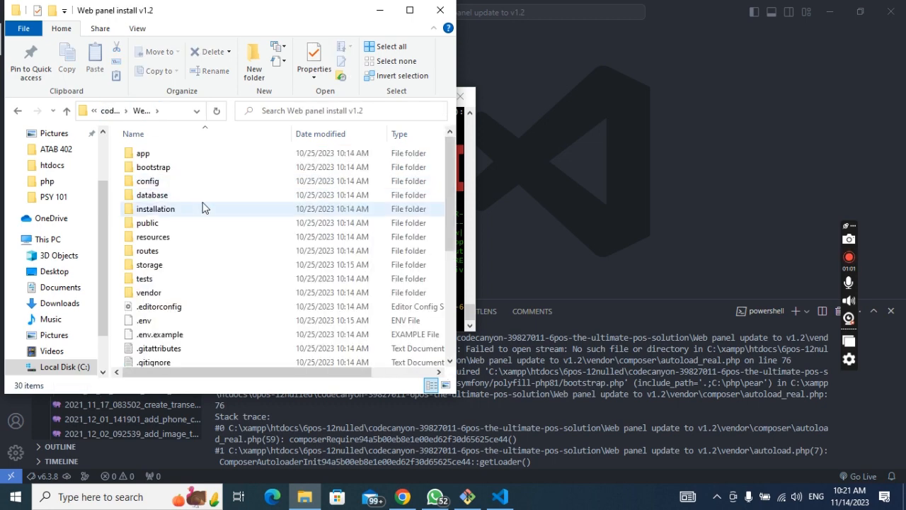
key("ctrl+a")
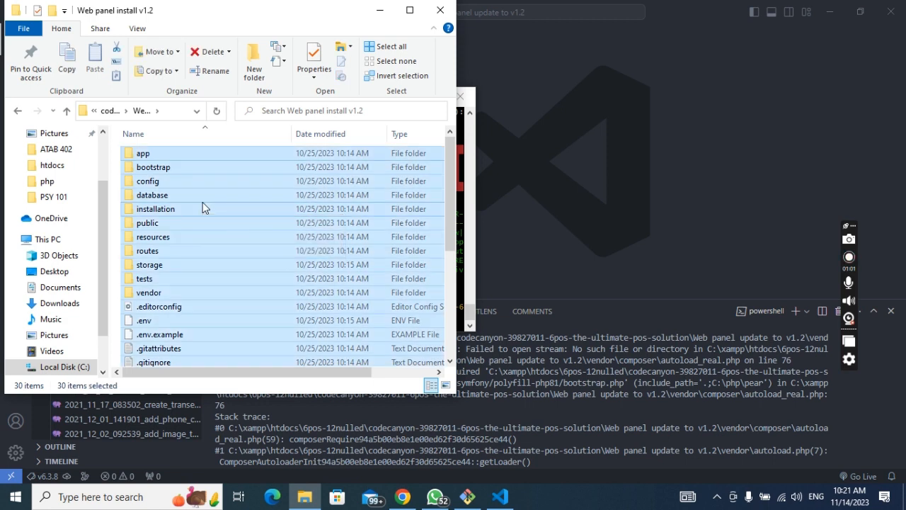
key("ctrl+c")
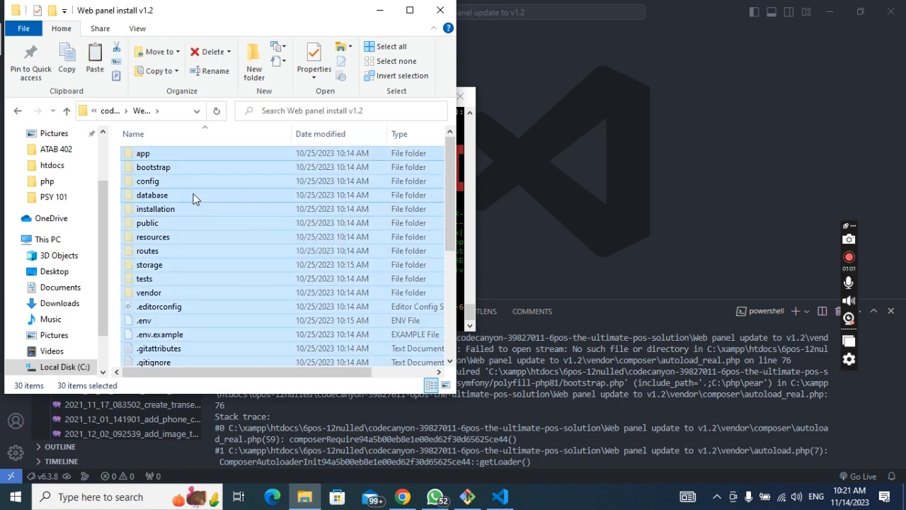
Step: Paste the 30 items directly into htdocs > 6pos-12nulled
left_click(111, 110)
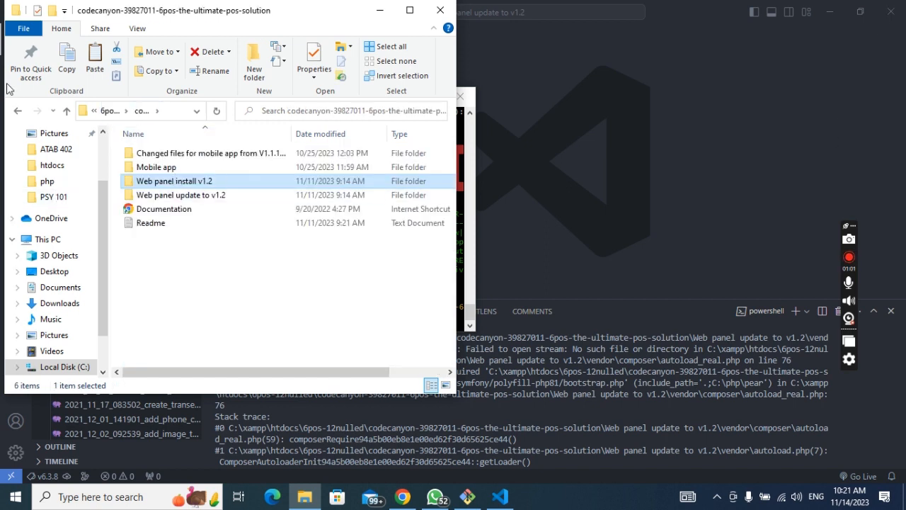
left_click(108, 112)
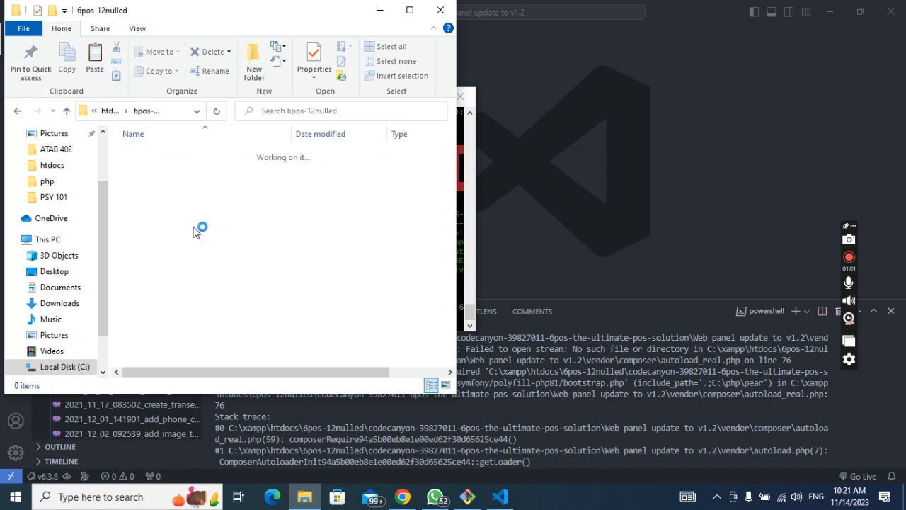
left_click(108, 113)
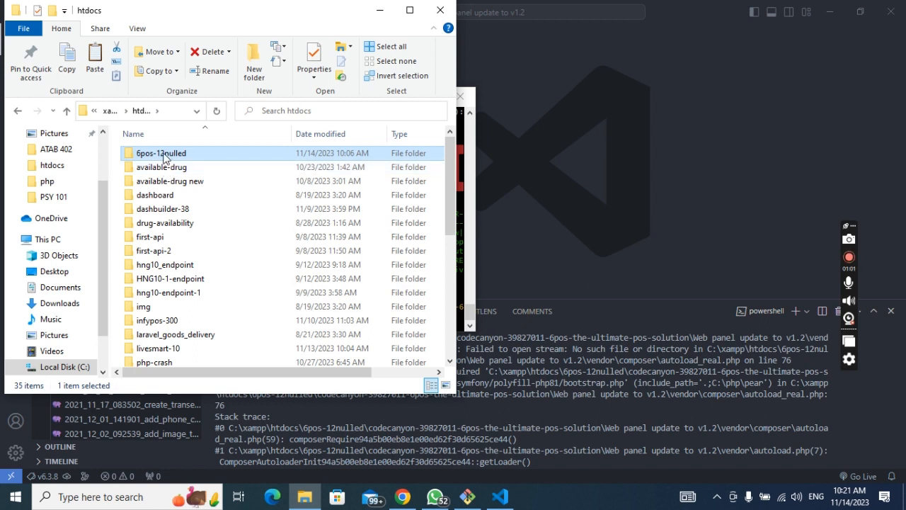
double_click(163, 157)
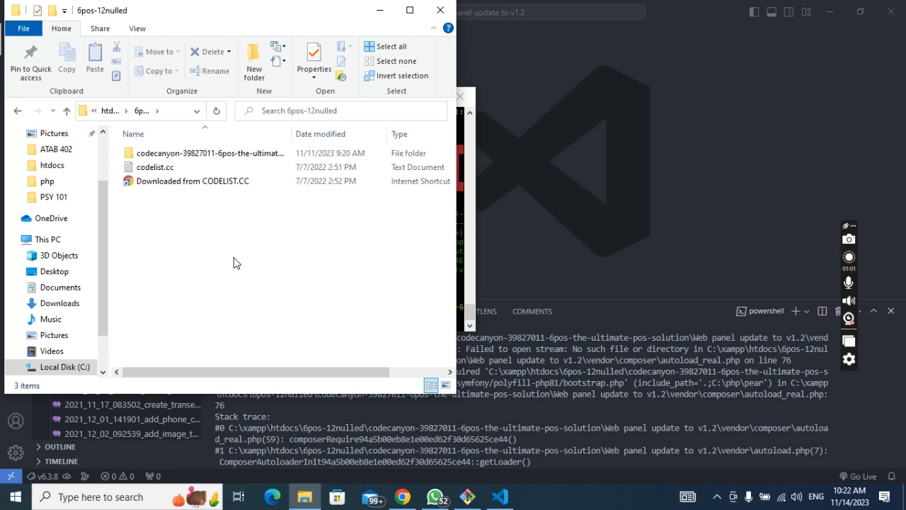
key("ctrl+v")
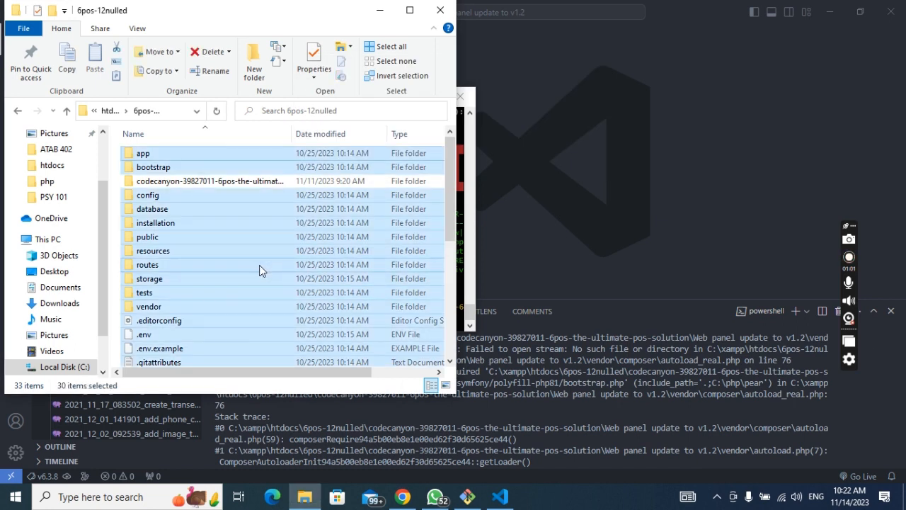
left_click(114, 223)
Step: Open Git Bash in the 6pos-12nulled folder and start composer update
right_click(113, 223)
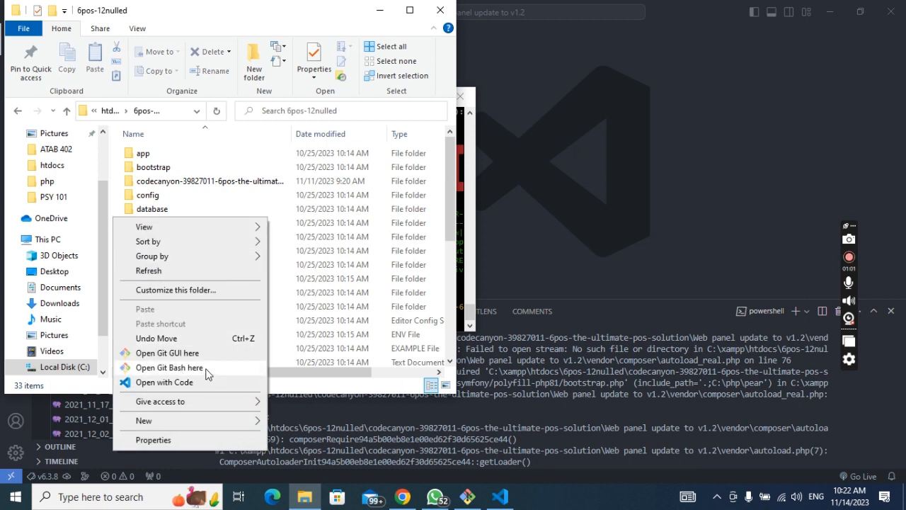
left_click(207, 370)
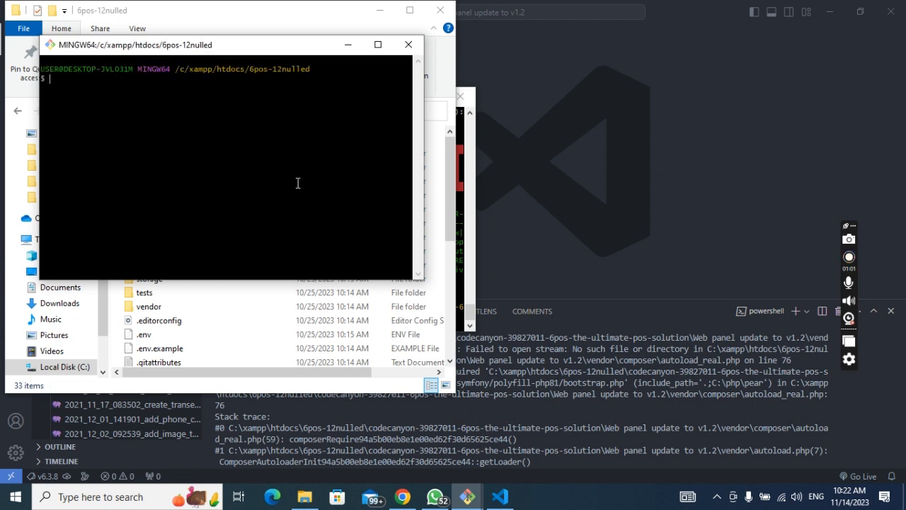
key("Up")
key("Up")
key("Up")
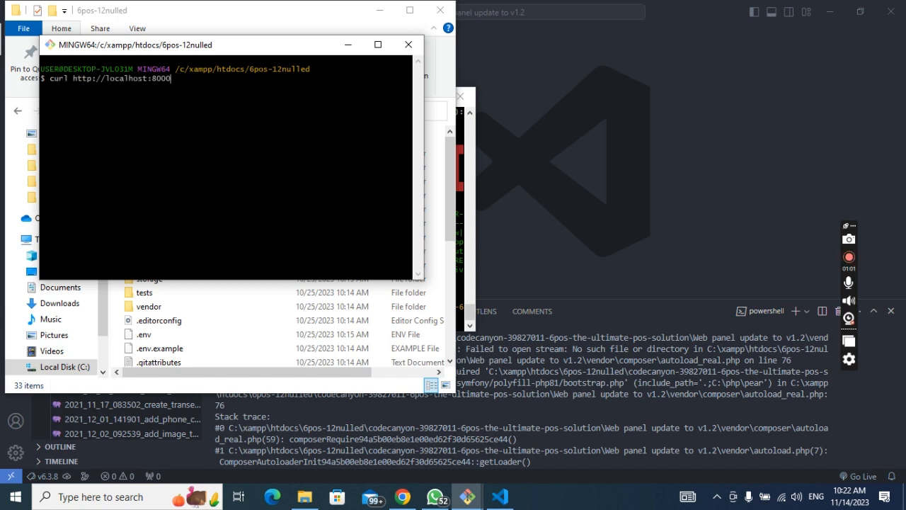
key("Down")
key("Down")
key("Down")
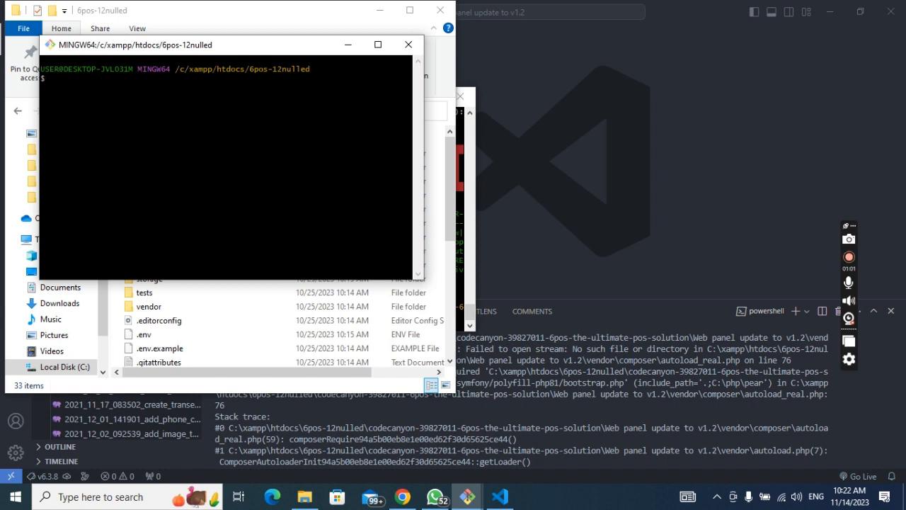
type("composer update")
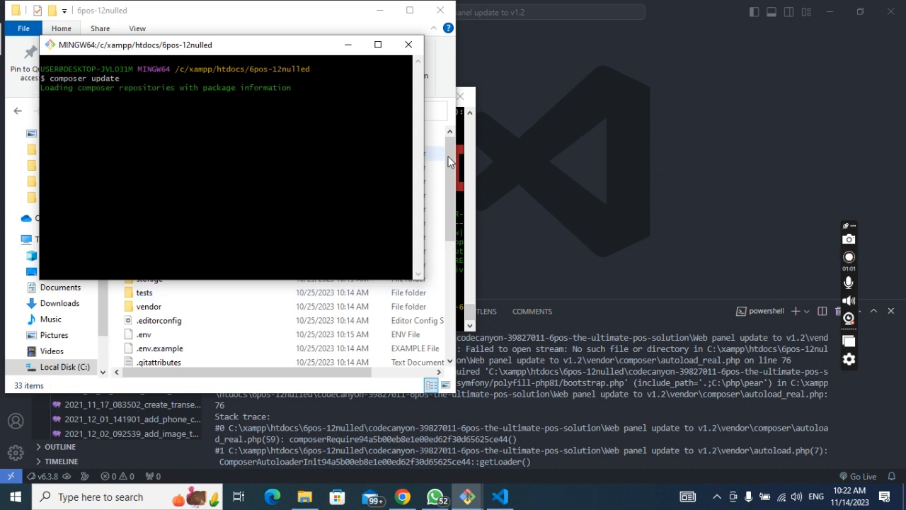
left_click(472, 199)
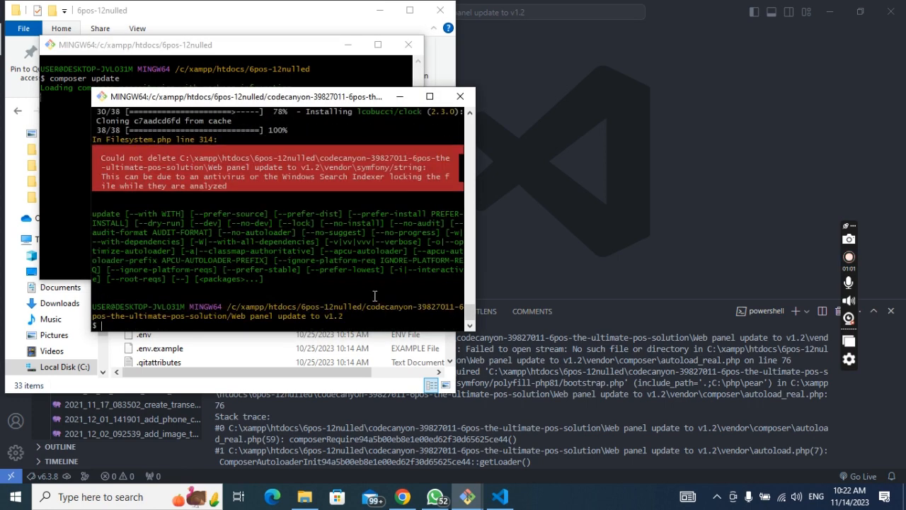
left_click(57, 144)
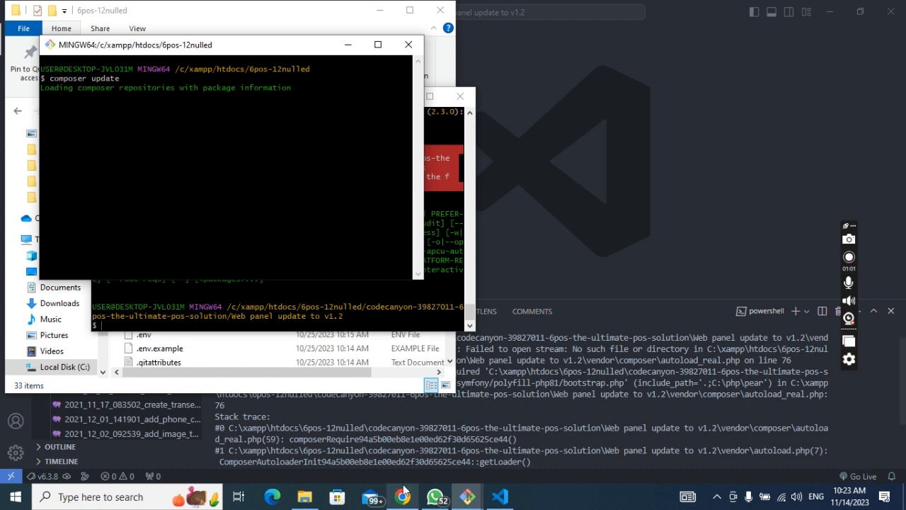
Step: Open the 6pos-12nulled folder in VS Code with Open with Code
left_click(304, 393)
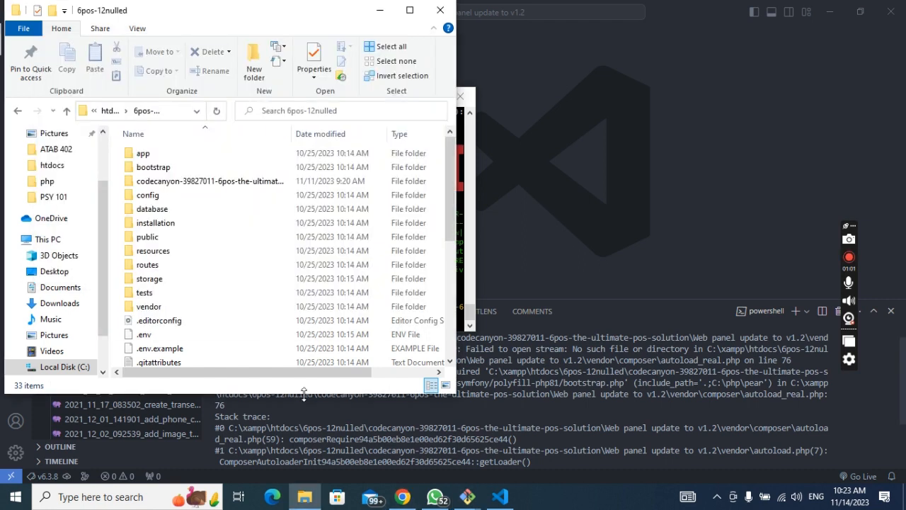
right_click(118, 202)
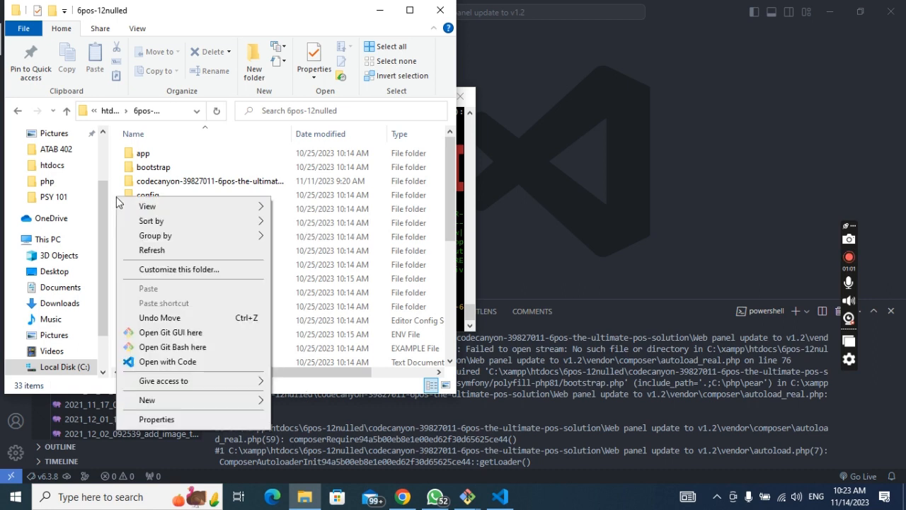
left_click(203, 364)
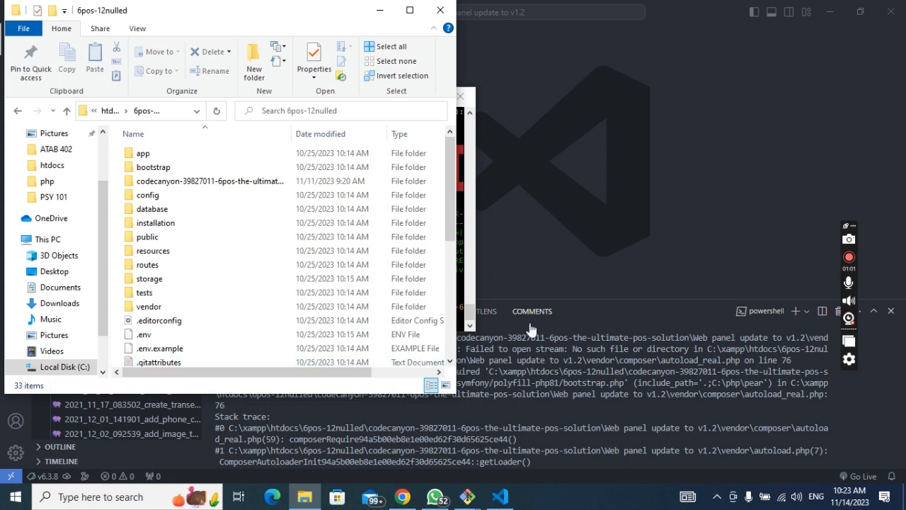
Step: Check the composer terminal and new 6pos-12nulled VS Code window, then return to the v1.2 workspace
mouse_move(468, 497)
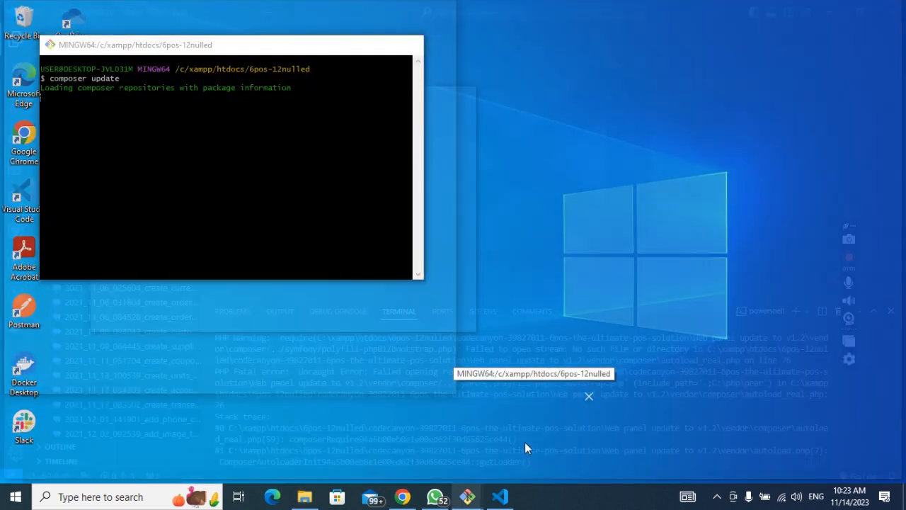
left_click(525, 447)
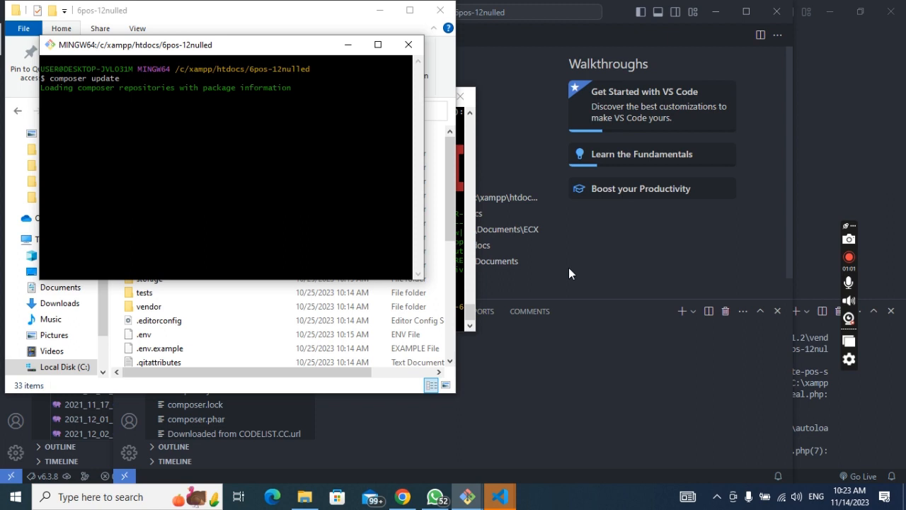
left_click(569, 268)
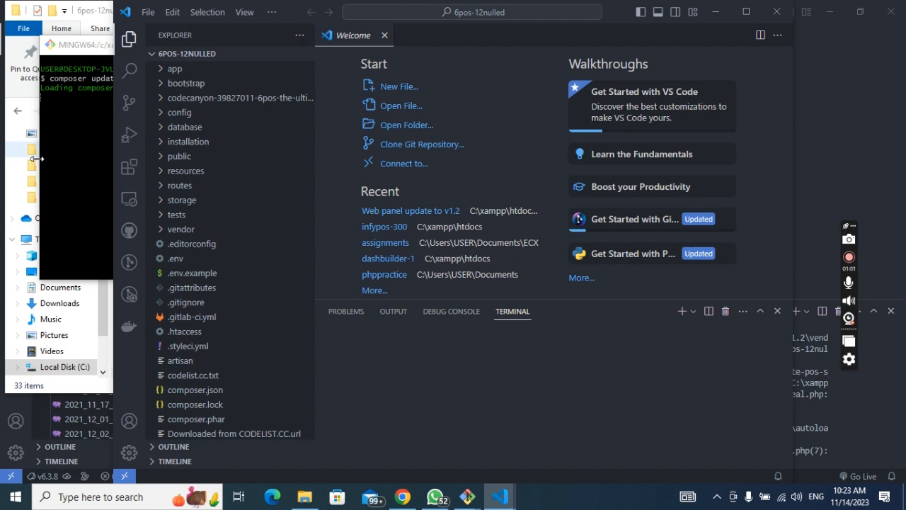
left_click(830, 14)
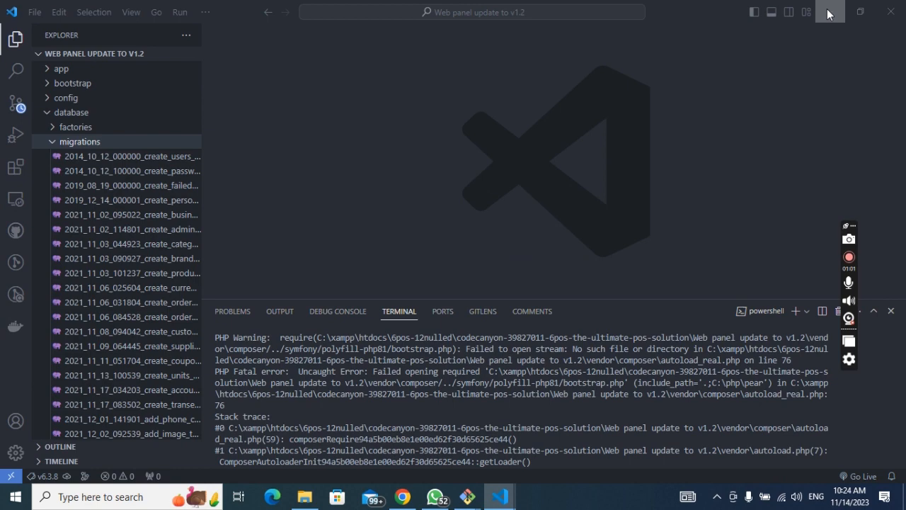
Step: Confirm the 6pos-12nulled database has no tables, then restore the composer terminal and File Explorer
left_click(830, 14)
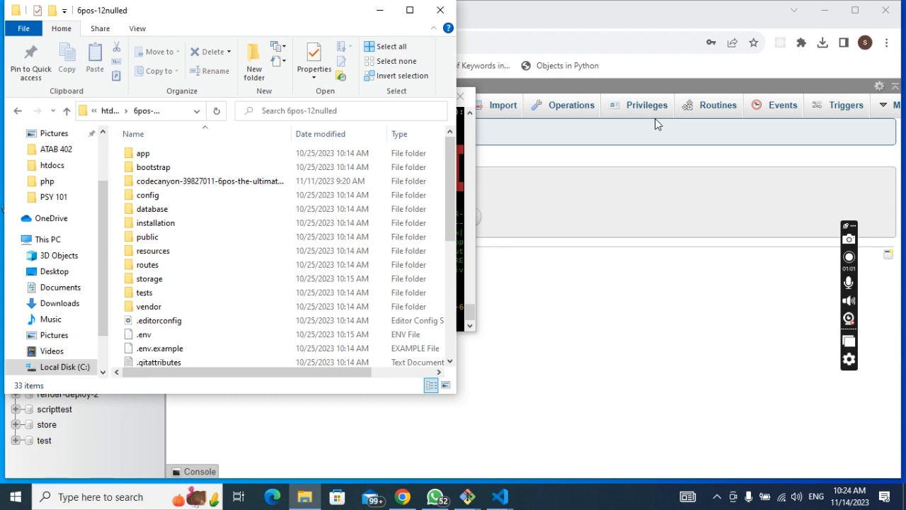
left_click(380, 11)
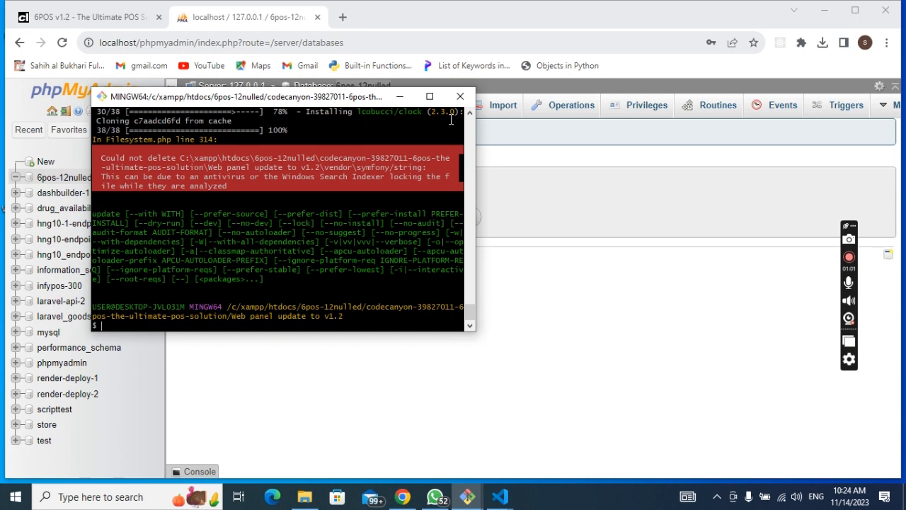
left_click(472, 502)
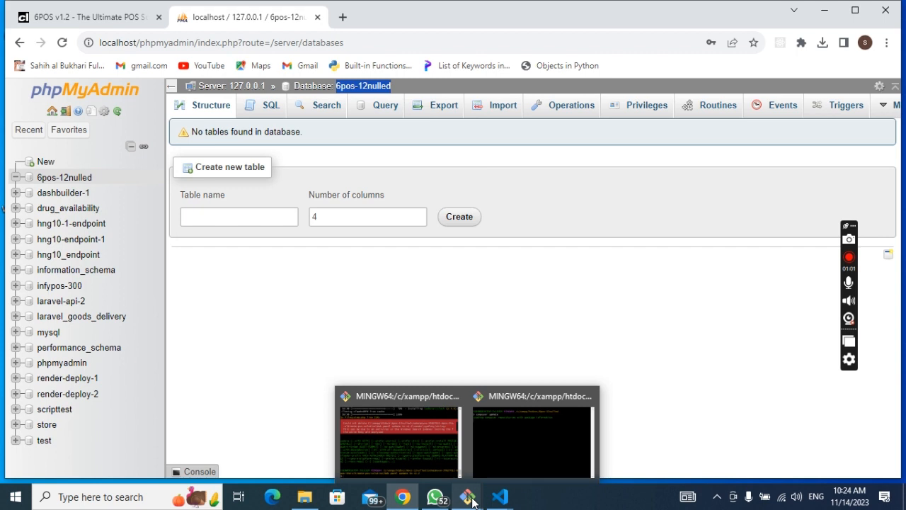
left_click(563, 442)
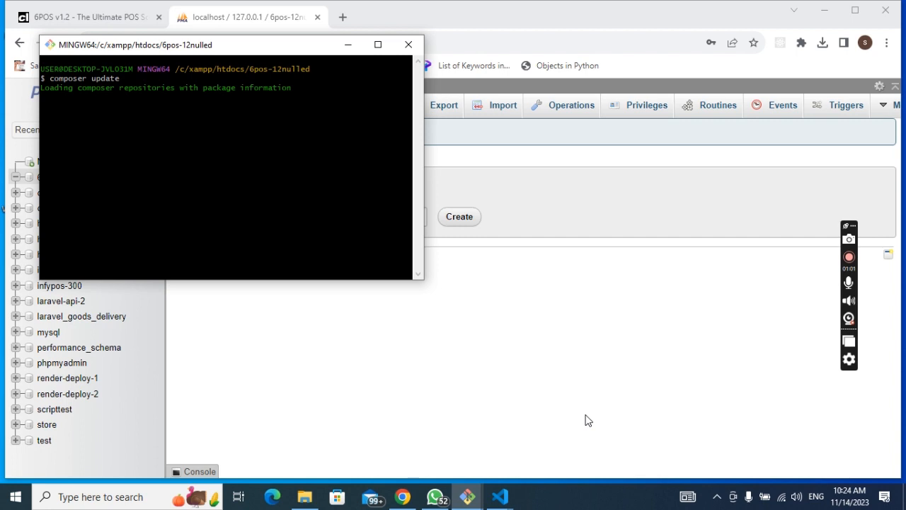
key("alt+Tab")
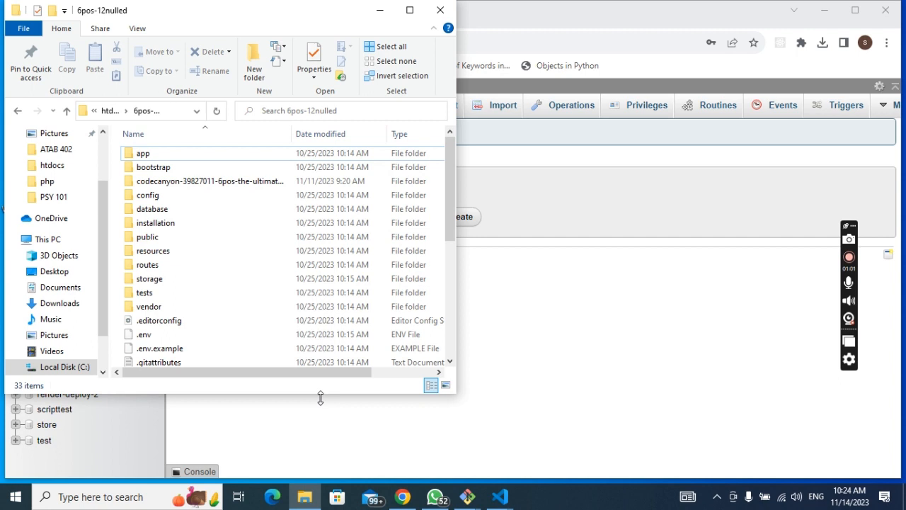
Step: Open codecanyon-39827011-6pos-the-ultimate-pos-solution to view its six items while composer downloads packages
double_click(226, 181)
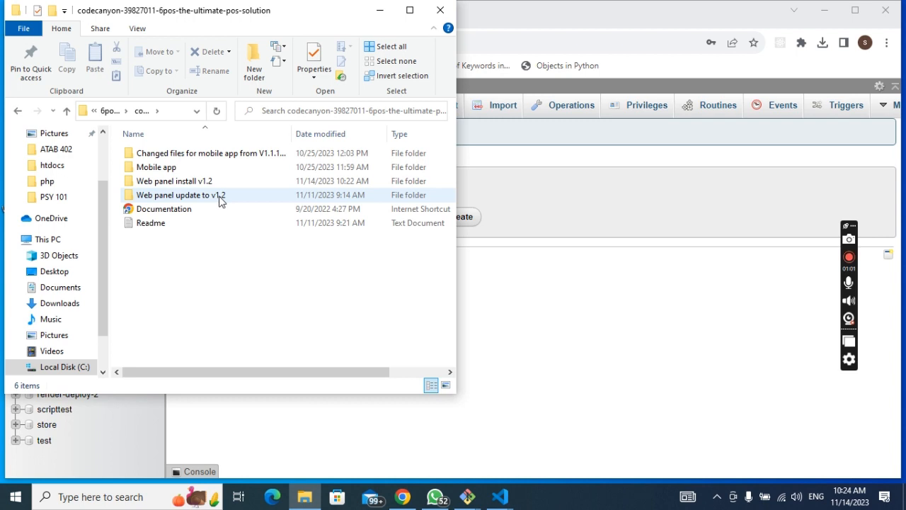
mouse_move(224, 186)
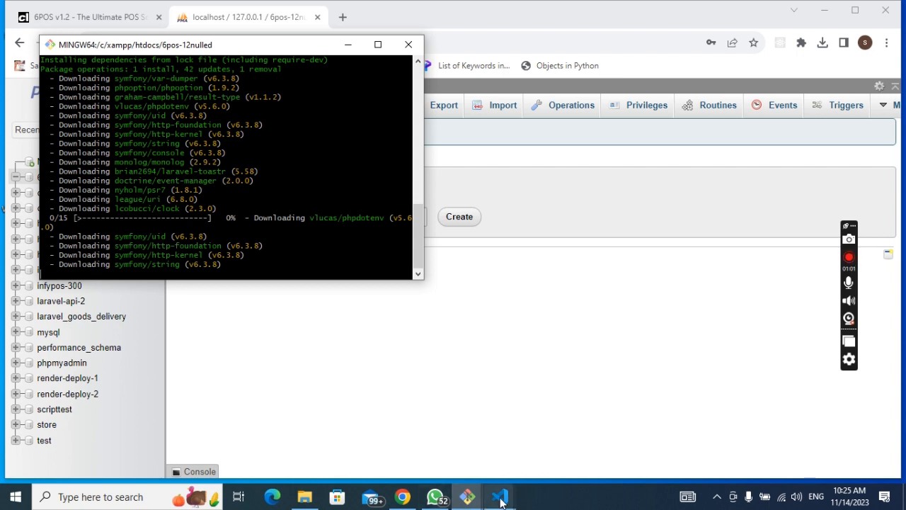
mouse_move(501, 502)
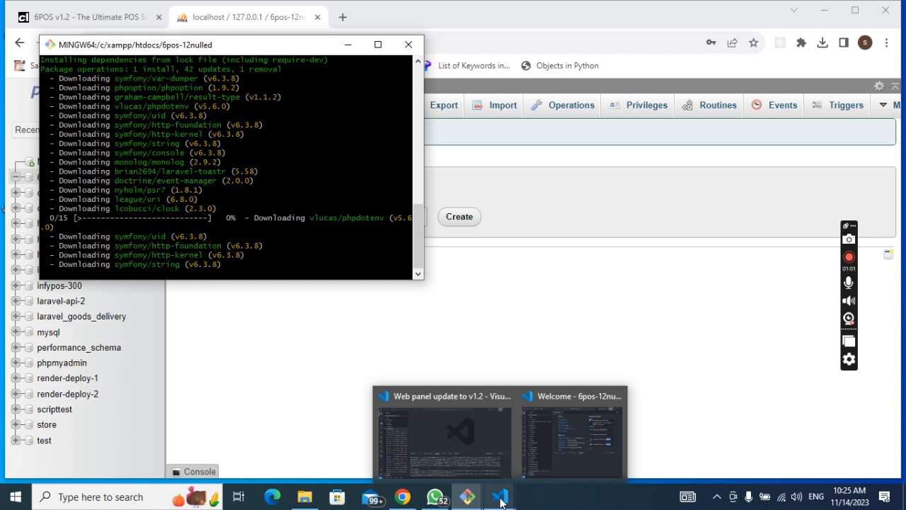
Step: Switch to the 6pos-12nulled VS Code window and check composer's download progress
left_click(561, 452)
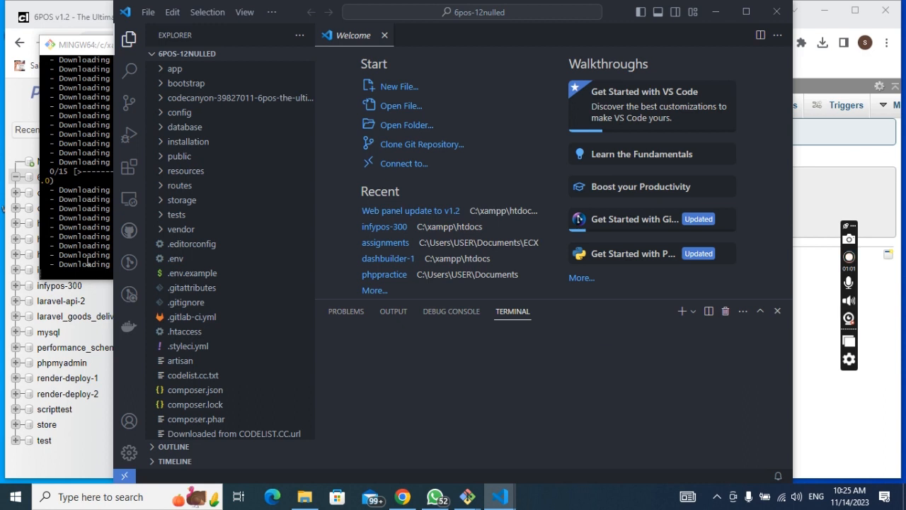
left_click(78, 218)
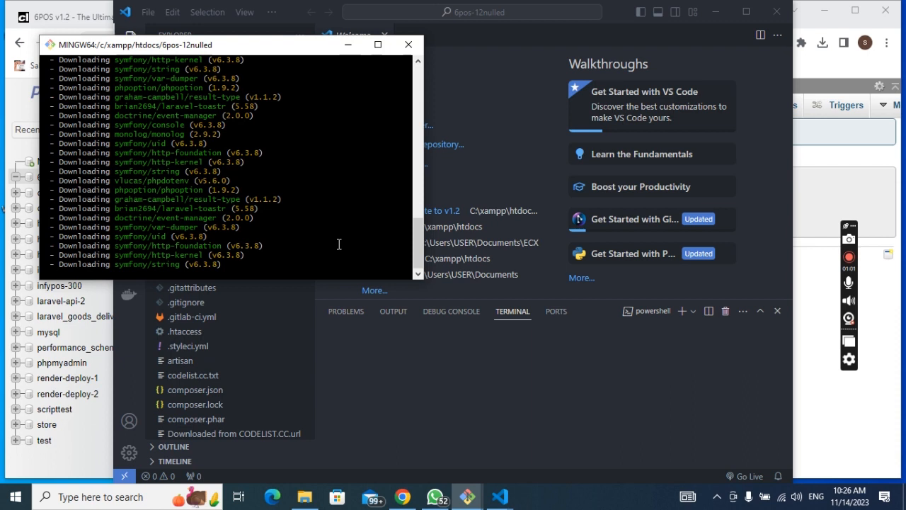
key("alt+Tab")
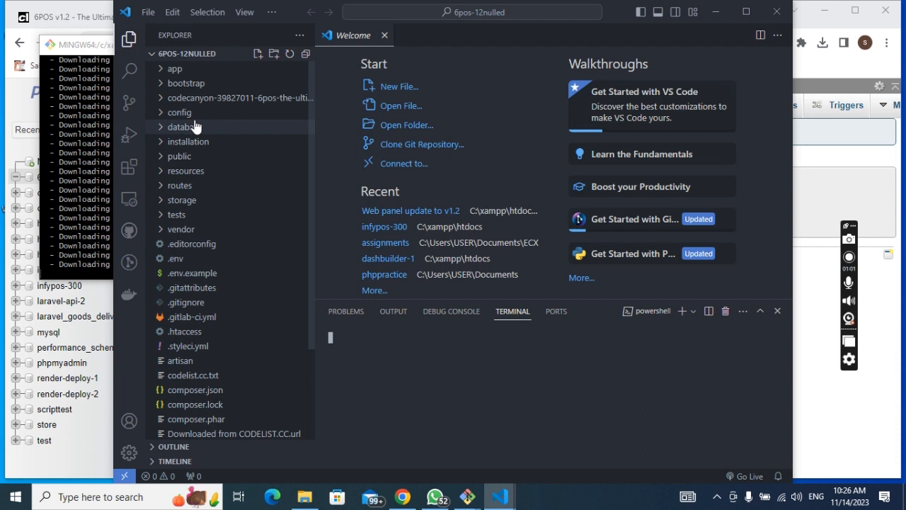
Step: Expand the database folder and scroll through its migration files
left_click(194, 126)
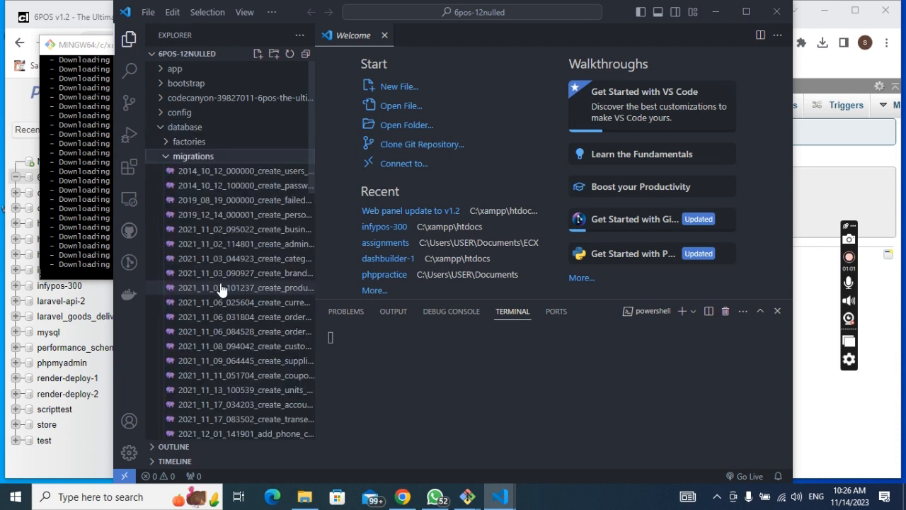
scroll(220, 290, "down", 3)
scroll(221, 290, "down", 5)
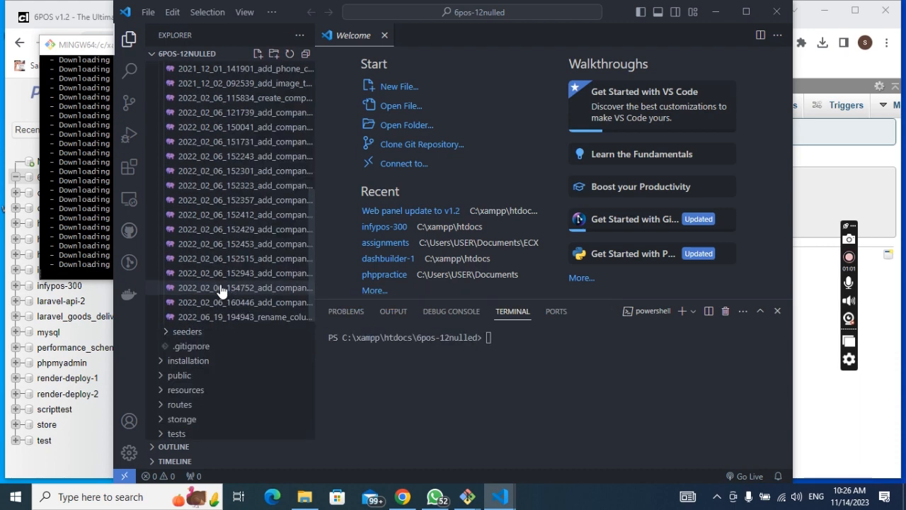
scroll(220, 290, "up", 3)
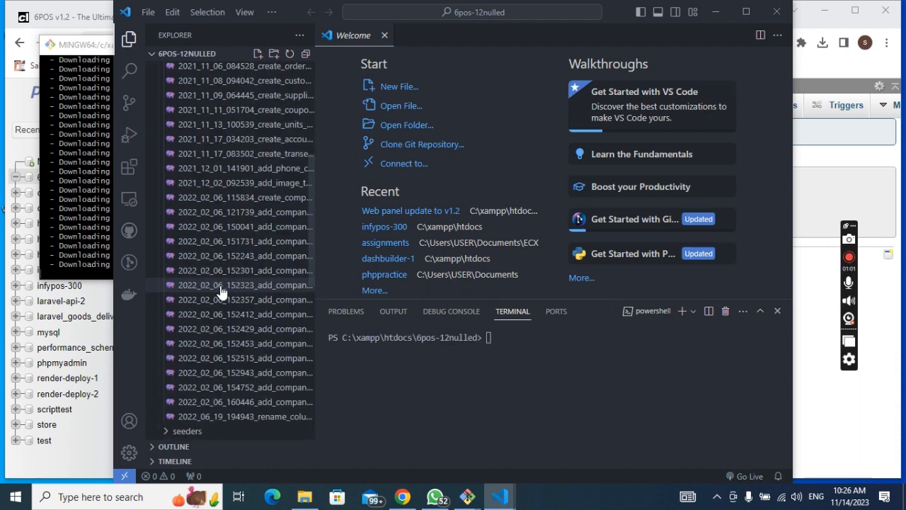
scroll(221, 290, "up", 4)
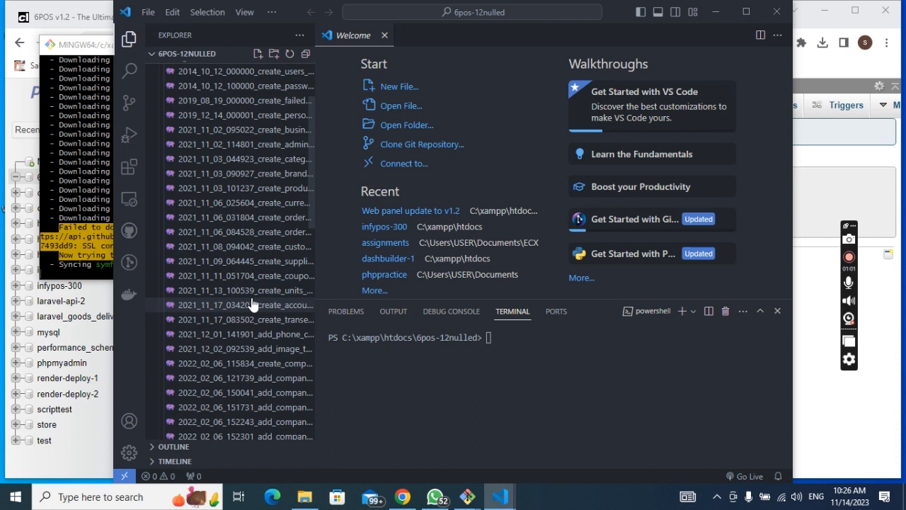
Step: Type php artisan migrate in the 6pos-12nulled terminal, check composer (12 of 15), collapse migrations
scroll(253, 303, "up", 3)
left_click(532, 339)
type("php artisan migrate")
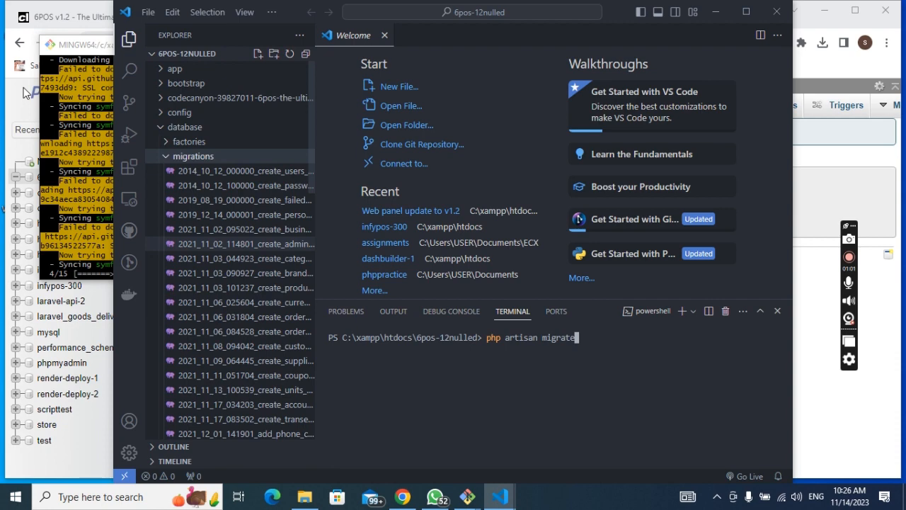
left_click(68, 103)
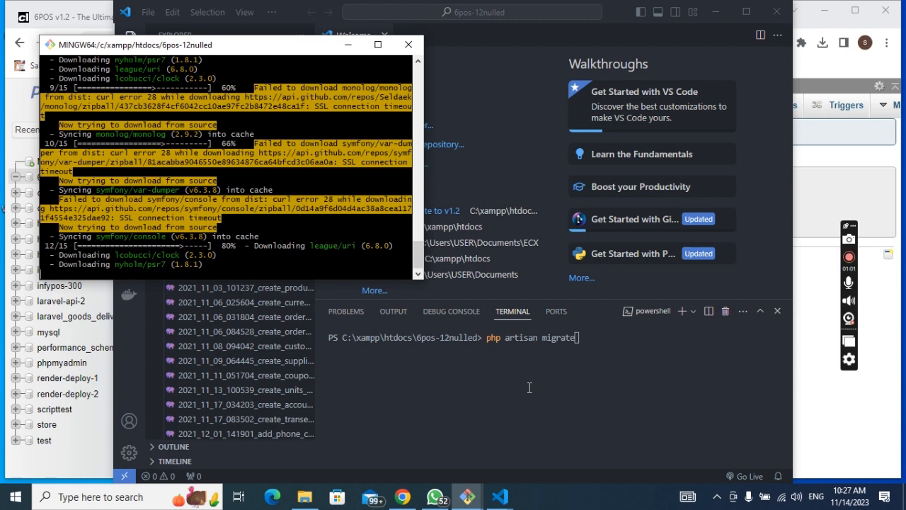
left_click(522, 274)
left_click(240, 158)
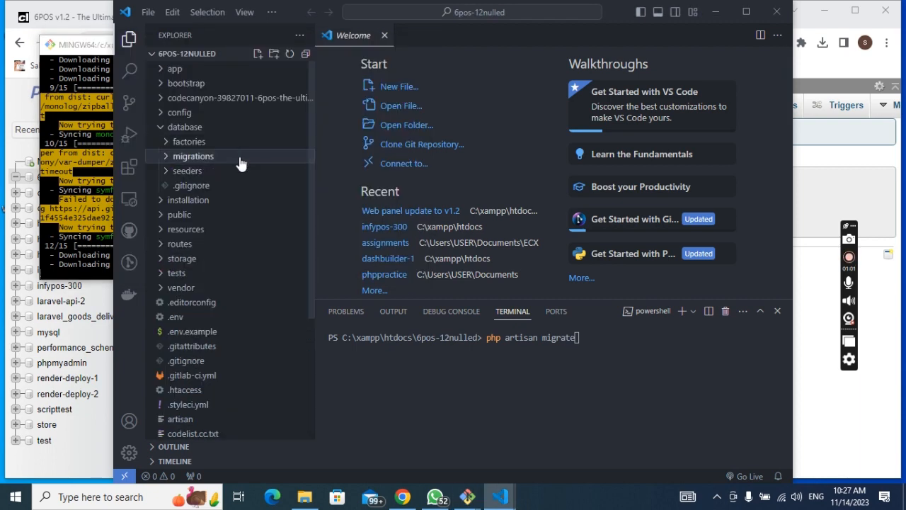
Step: Open the project's .env file to view its database settings, then go to File Explorer
scroll(239, 162, "down", 3)
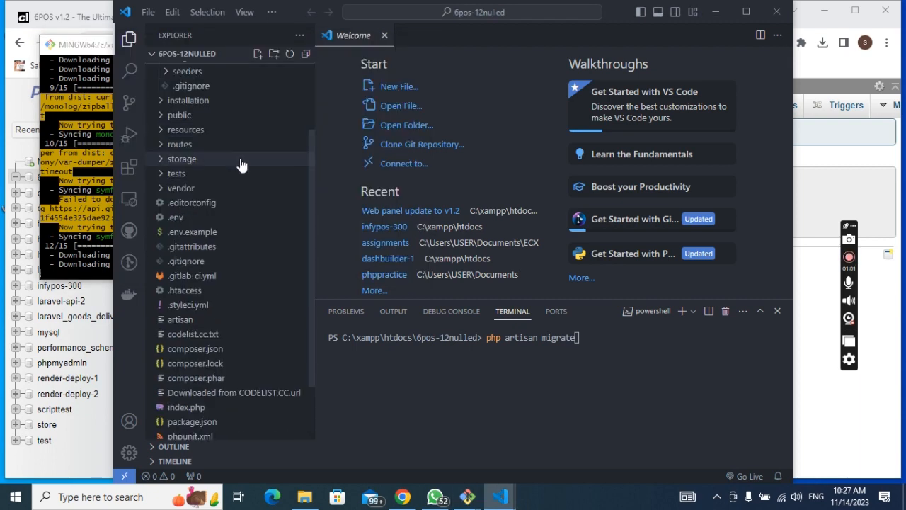
left_click(178, 217)
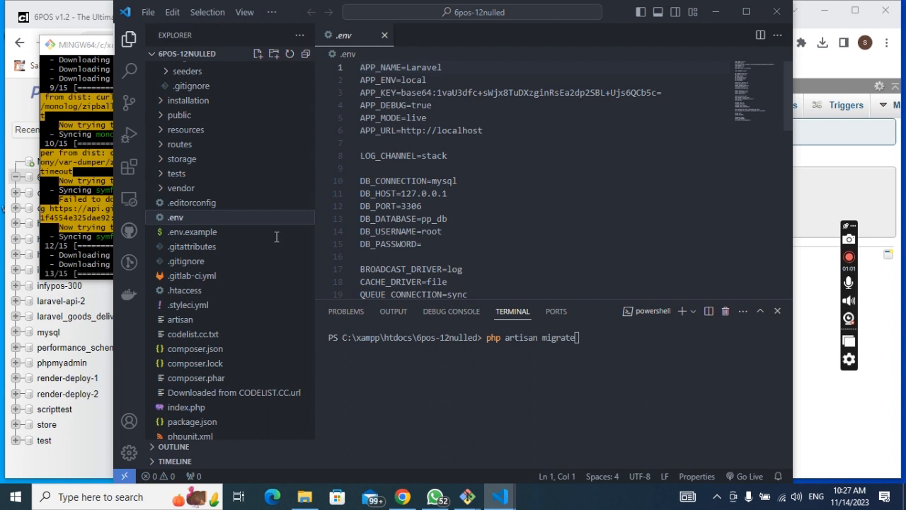
left_click(305, 497)
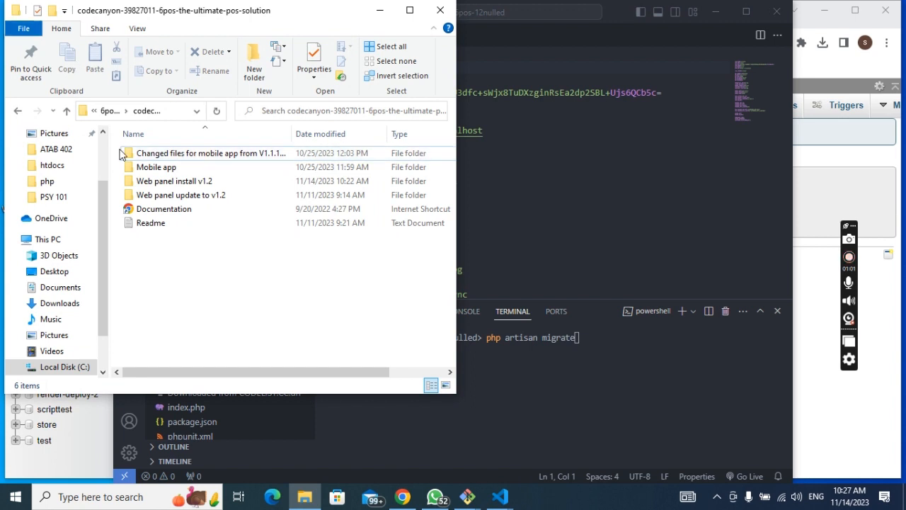
Step: Go up to htdocs and make the 6pos-12nulled folder name editable to copy it
left_click(108, 111)
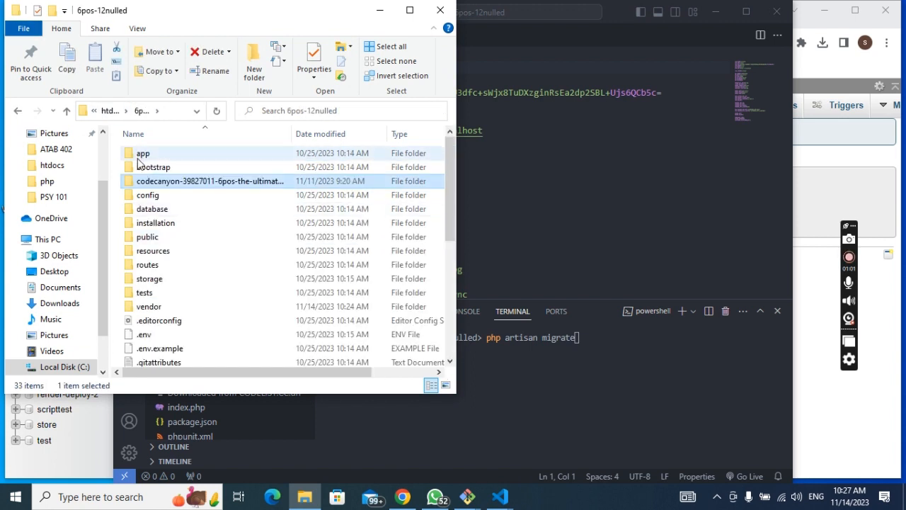
left_click(108, 115)
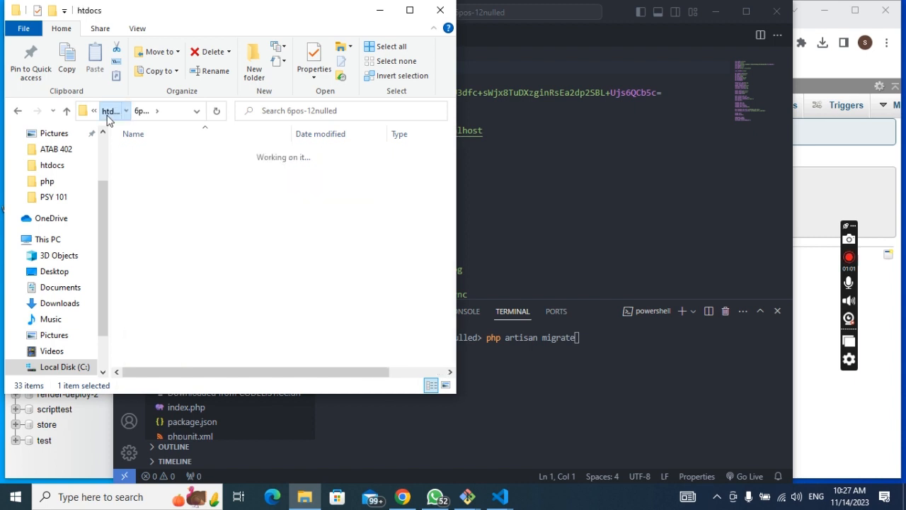
left_click(204, 153)
key("ctrl+c")
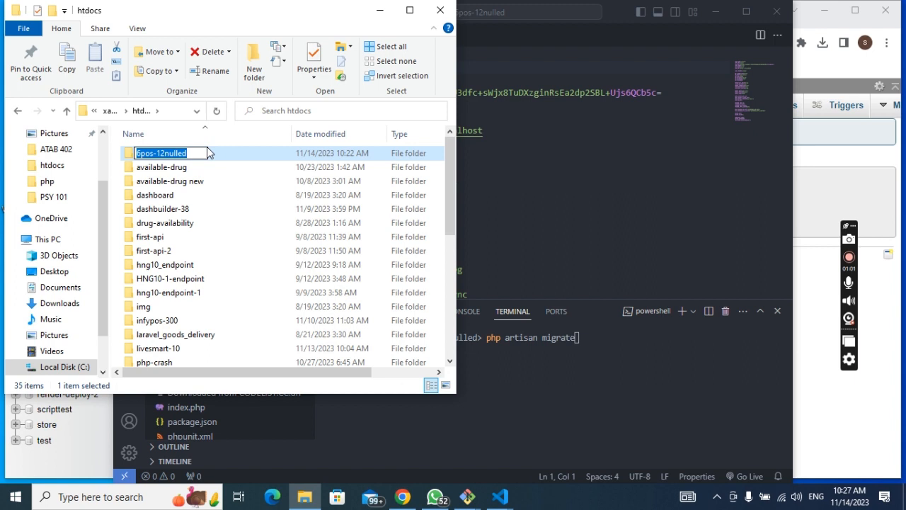
left_click(485, 222)
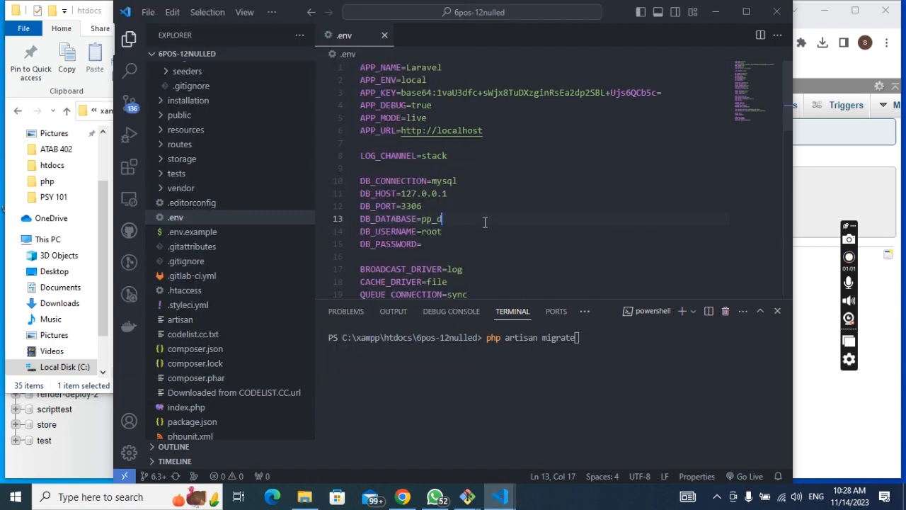
Step: Replace pp_db with 6pos-12nulled as the DB_DATABASE value on line 13 of .env
key("BackSpace")
key("BackSpace")
key("BackSpace")
key("BackSpace")
key("ctrl+v")
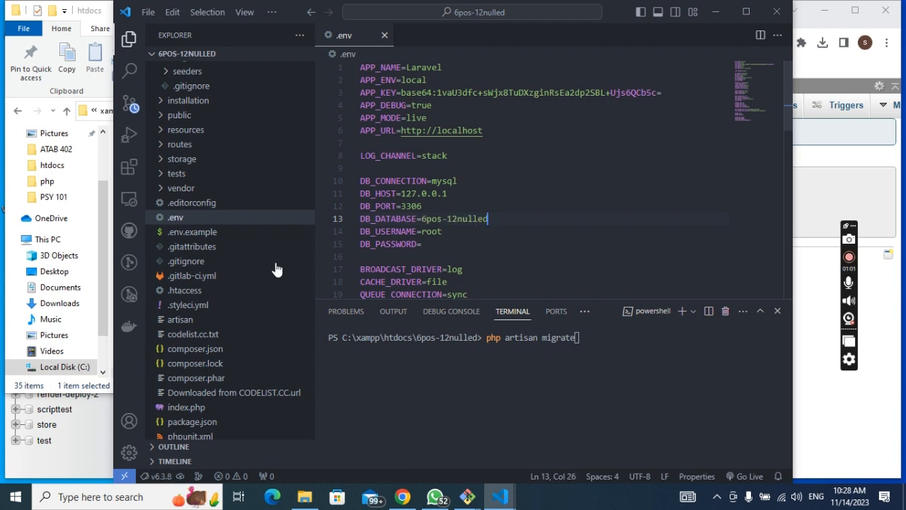
left_click(469, 497)
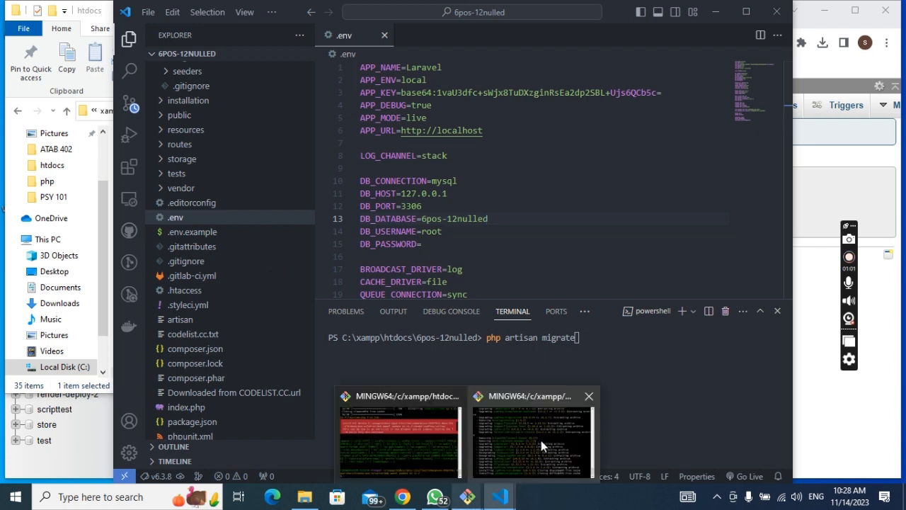
Step: Bring the composer update Git Bash window forward and wait until it reaches generating optimized autoload files
left_click(541, 441)
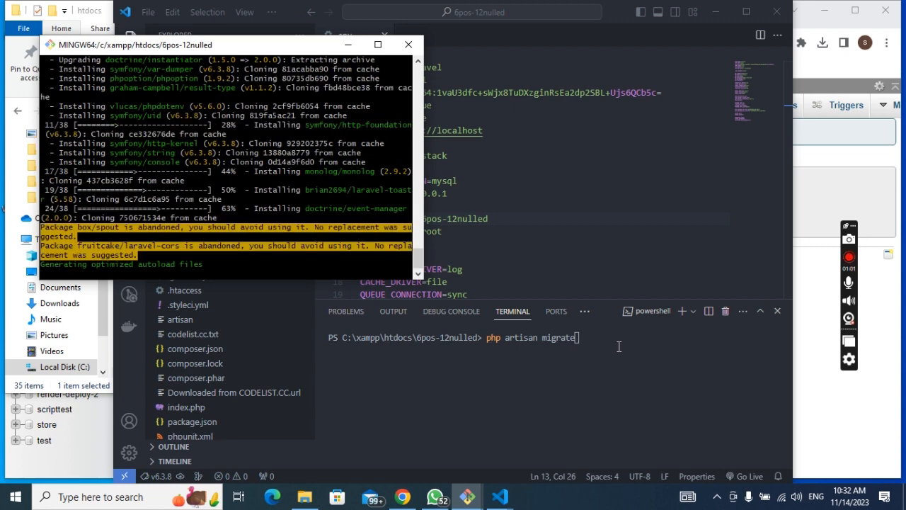
Step: Run php artisan migrate in the VS Code terminal, check Git Bash, then read the missing polyfill fatal error
left_click(606, 343)
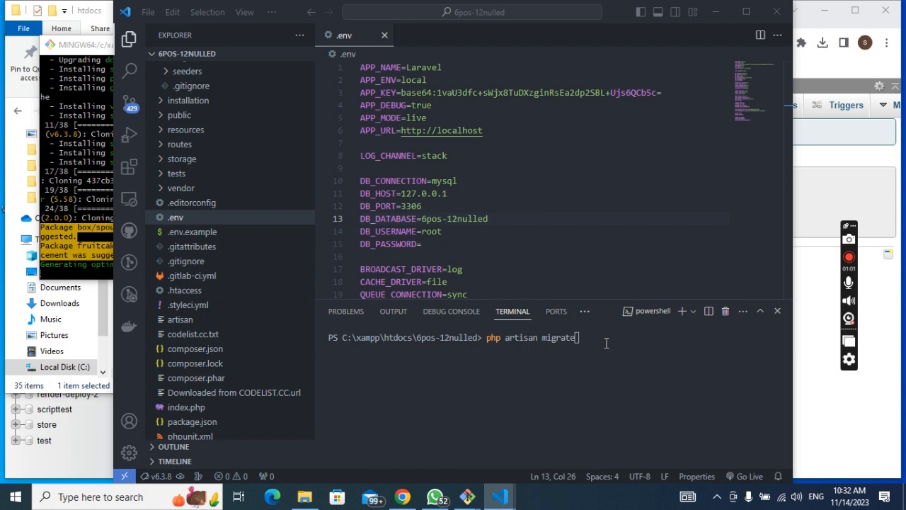
key("Return")
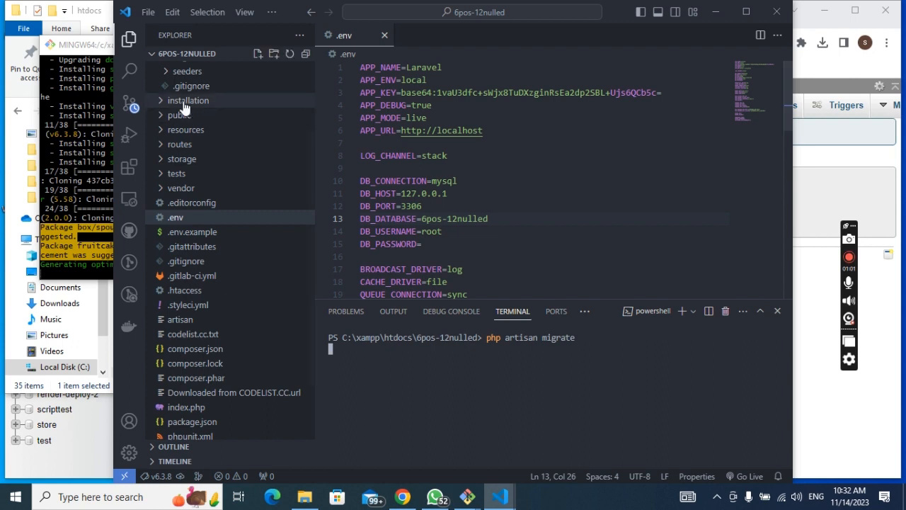
key("alt+Tab")
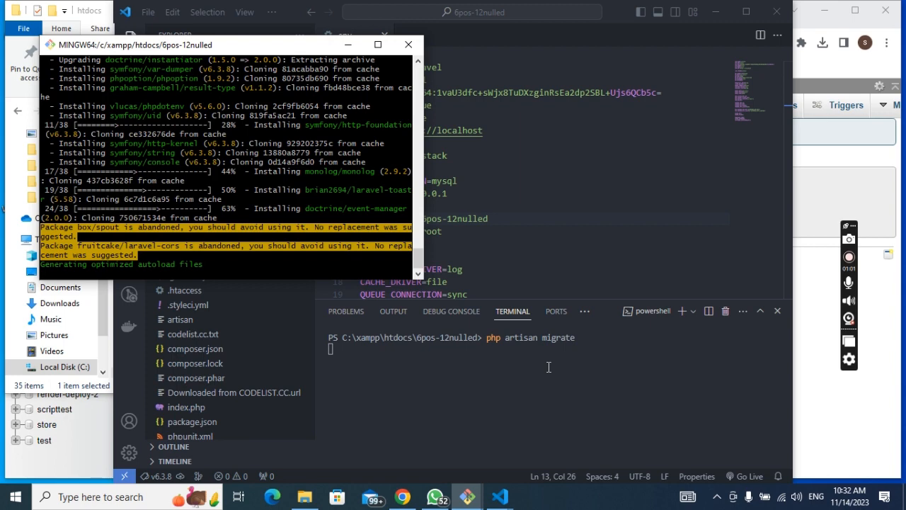
left_click(548, 367)
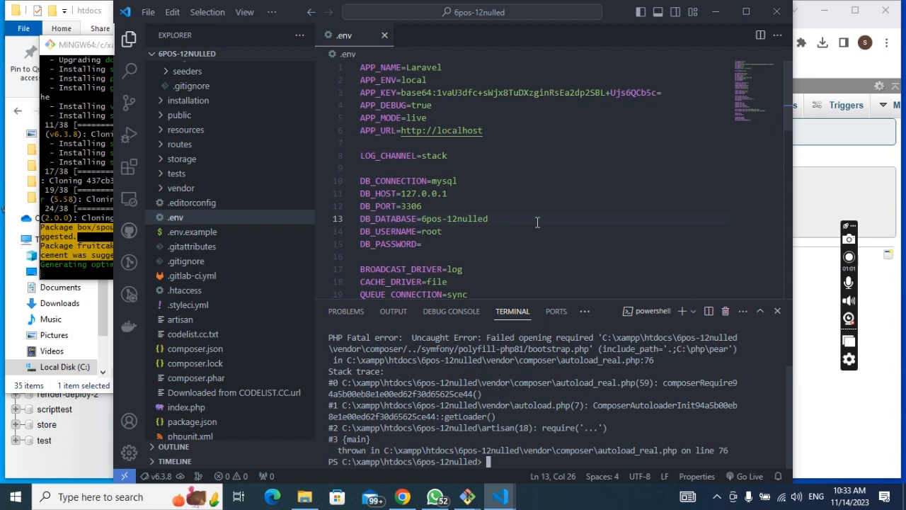
Step: Compare the Git Bash composer output with the terminal error, then rerun php artisan migrate from history
key("alt+Tab")
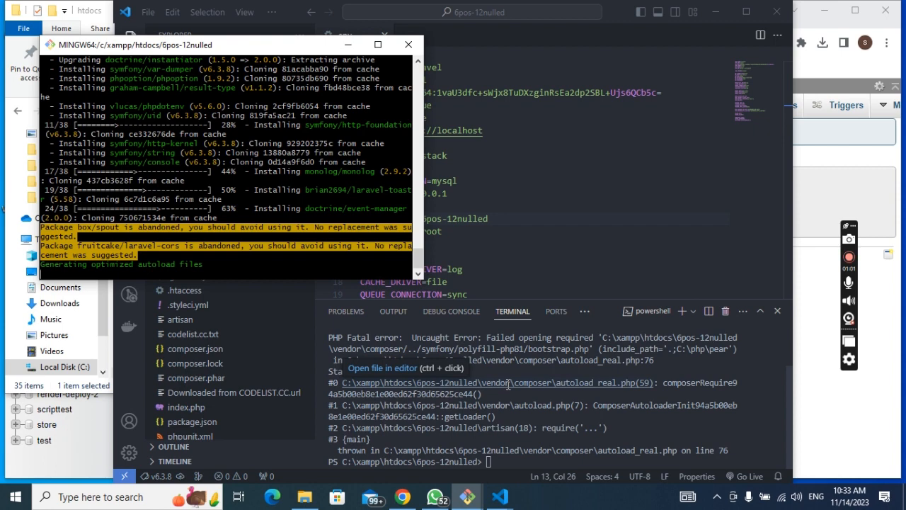
left_click(557, 263)
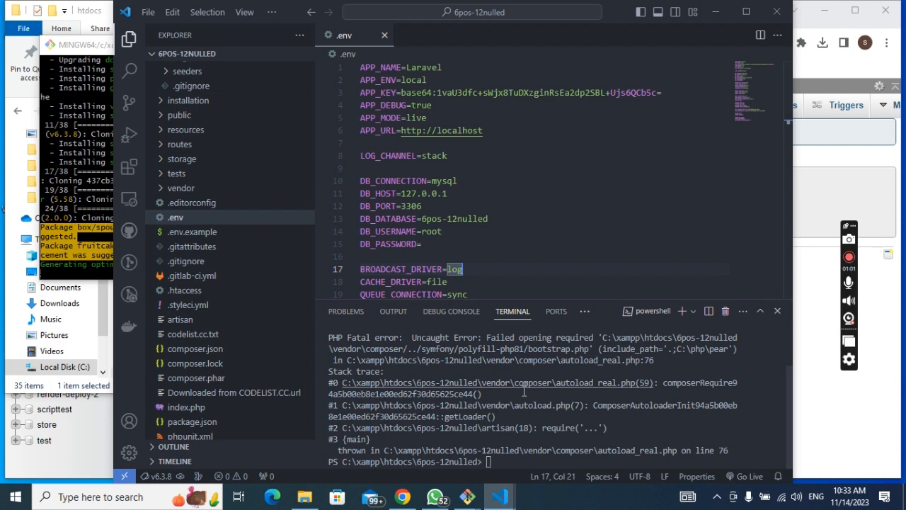
scroll(524, 392, "up", 2)
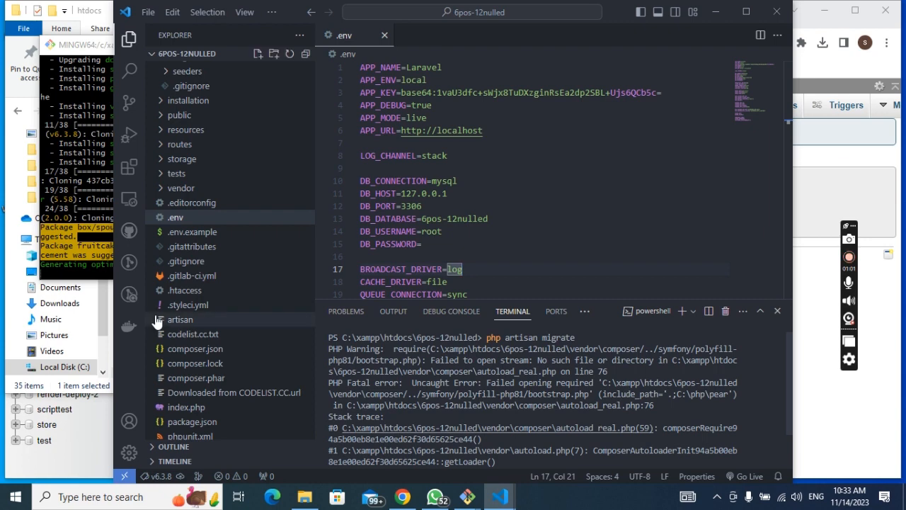
left_click(91, 244)
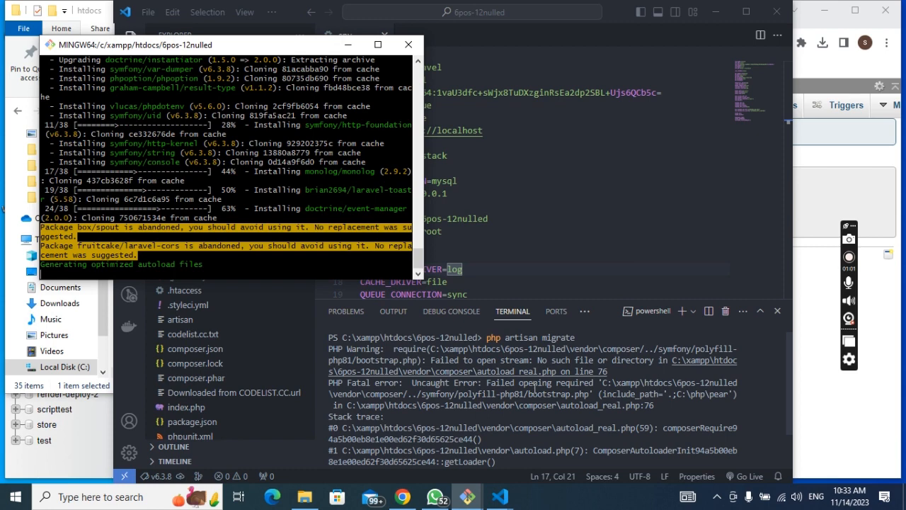
left_click(785, 410)
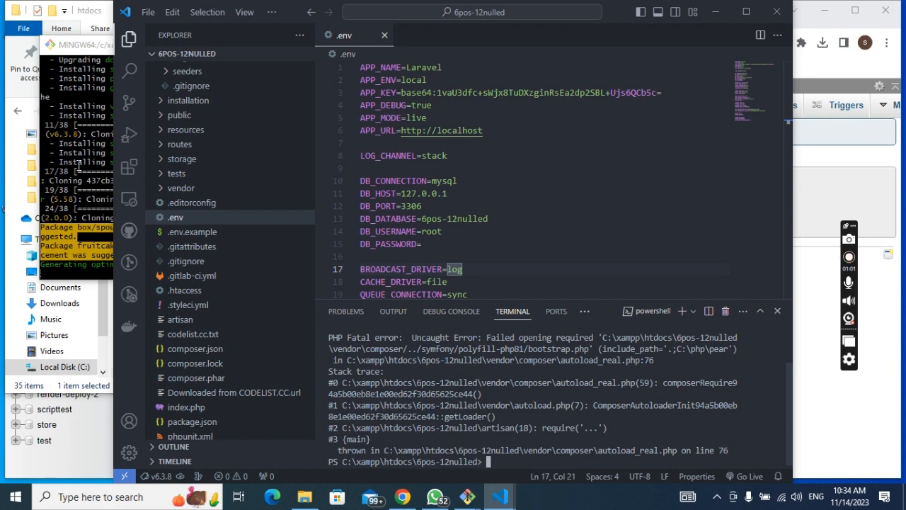
left_click(79, 166)
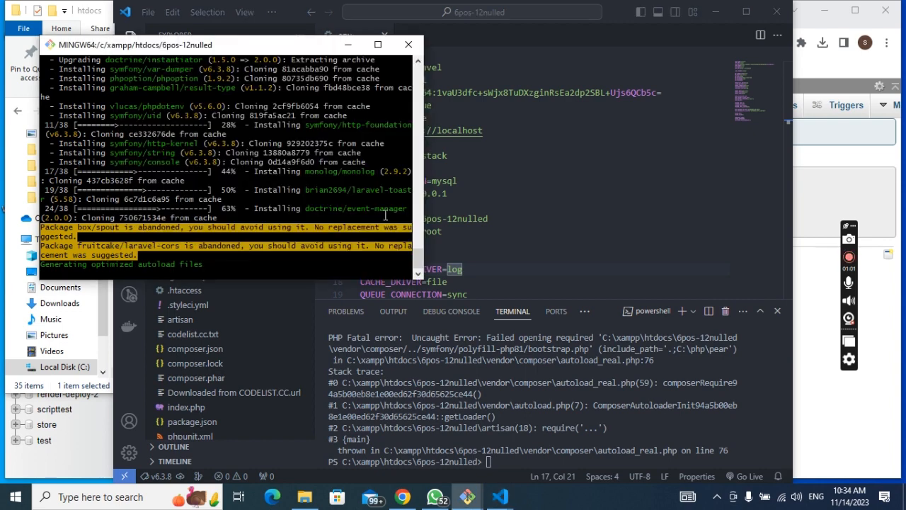
left_click(543, 461)
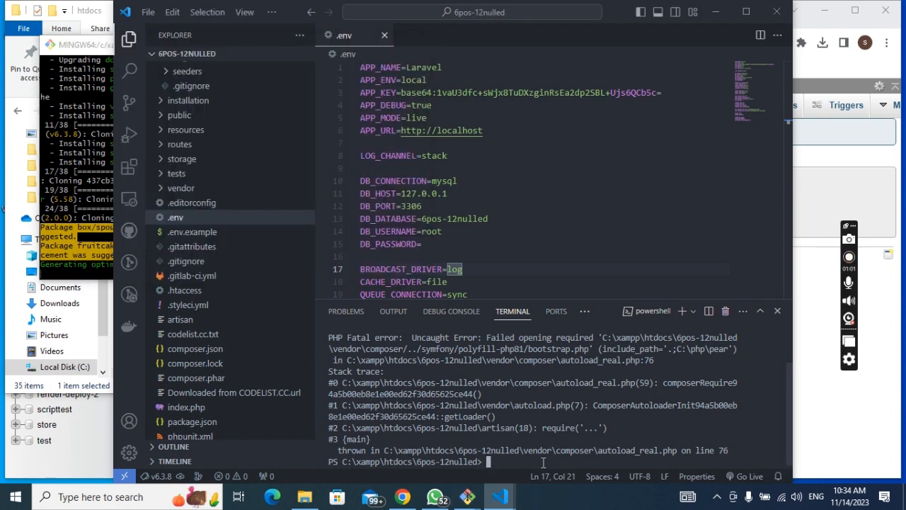
key("Up")
key("Return")
Step: Clear the terminal with cls, close the terminal panel, and reveal the Terminal menu options
type("cls")
key("Return")
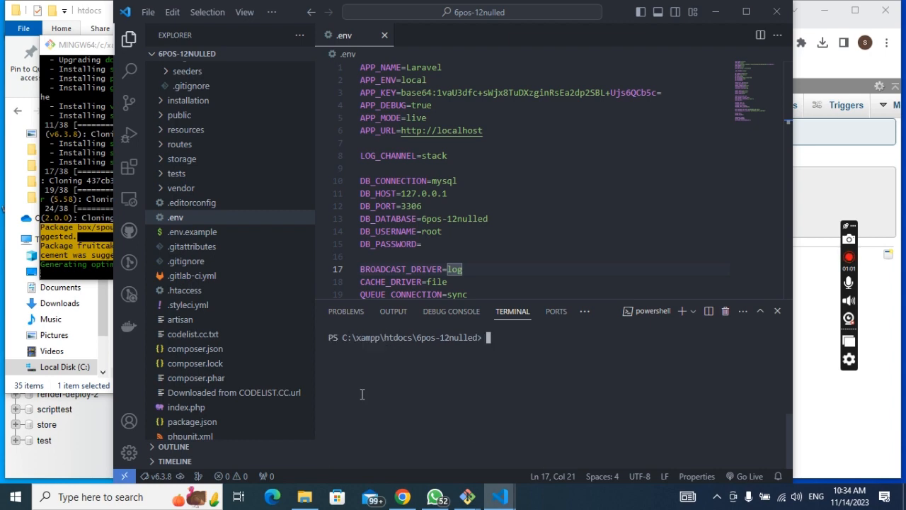
key("alt+Tab")
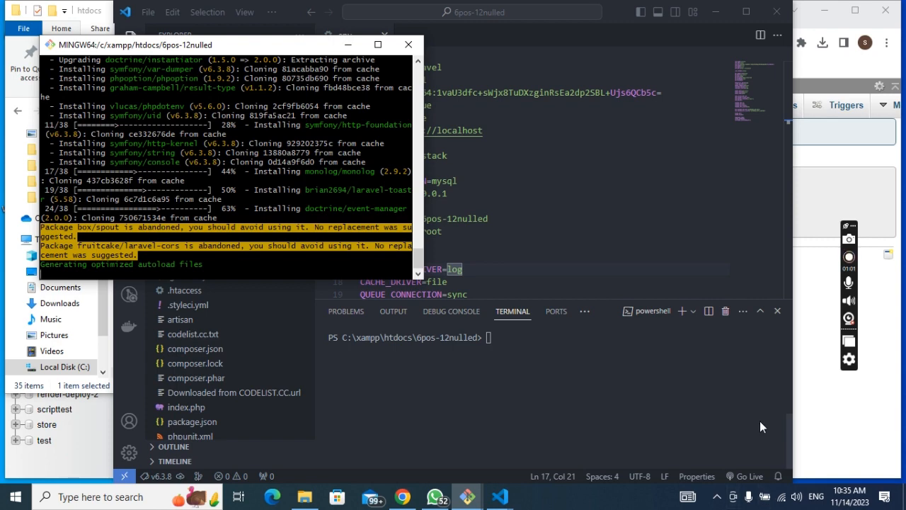
left_click(778, 310)
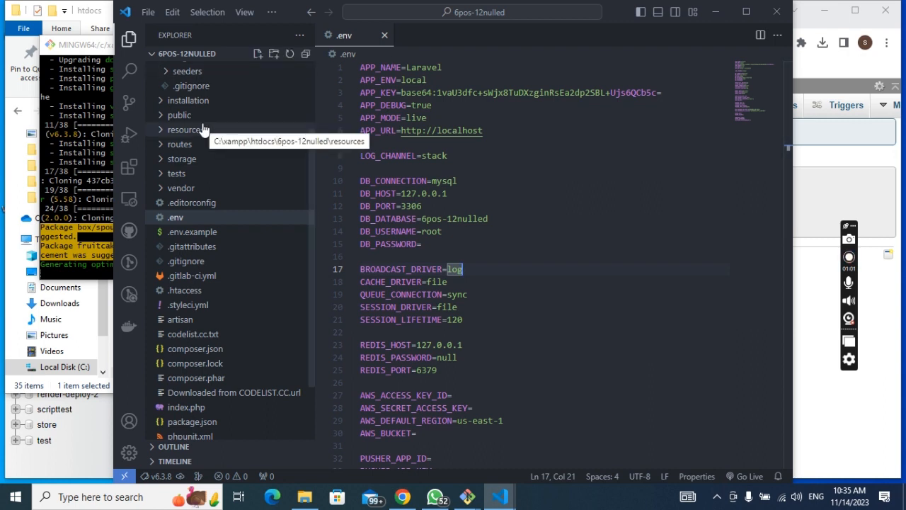
left_click(272, 12)
mouse_move(323, 71)
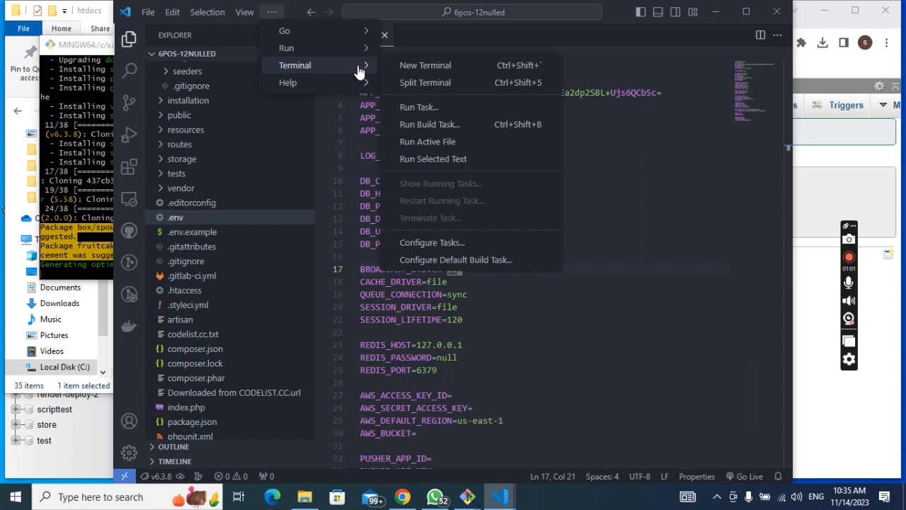
Step: Start a new PowerShell terminal in 6pos-12nulled and type cls at its prompt, glancing at Git Bash in between
left_click(425, 65)
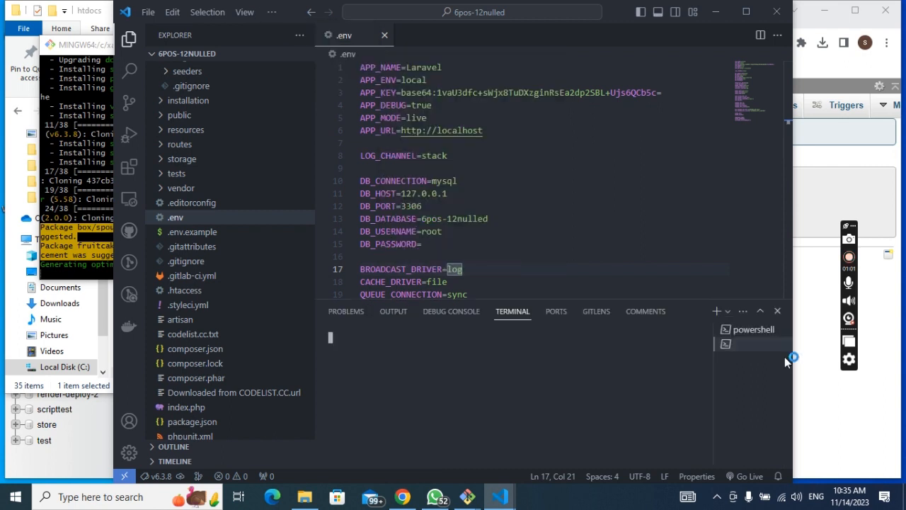
left_click(467, 500)
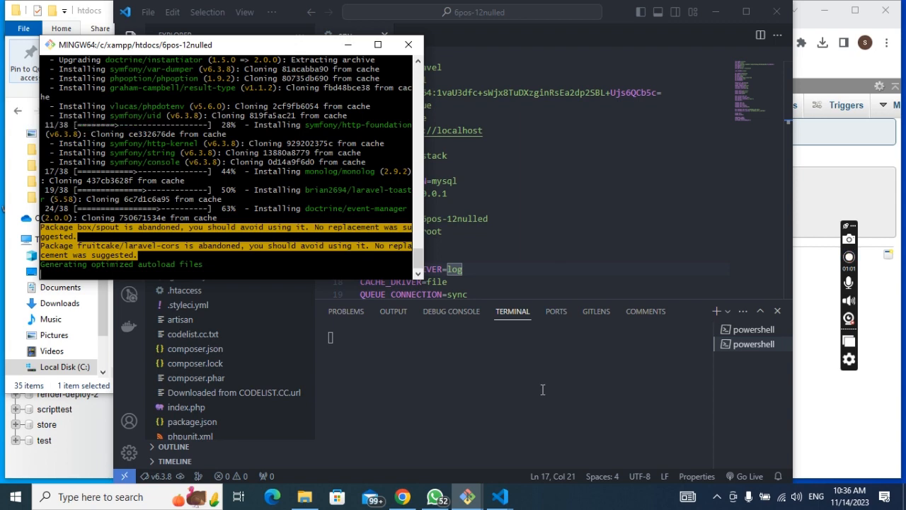
left_click(542, 389)
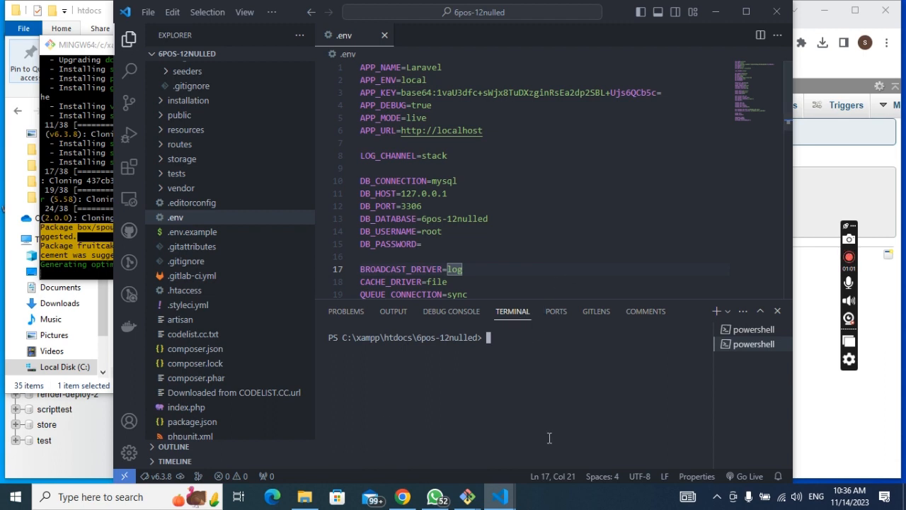
left_click(467, 498)
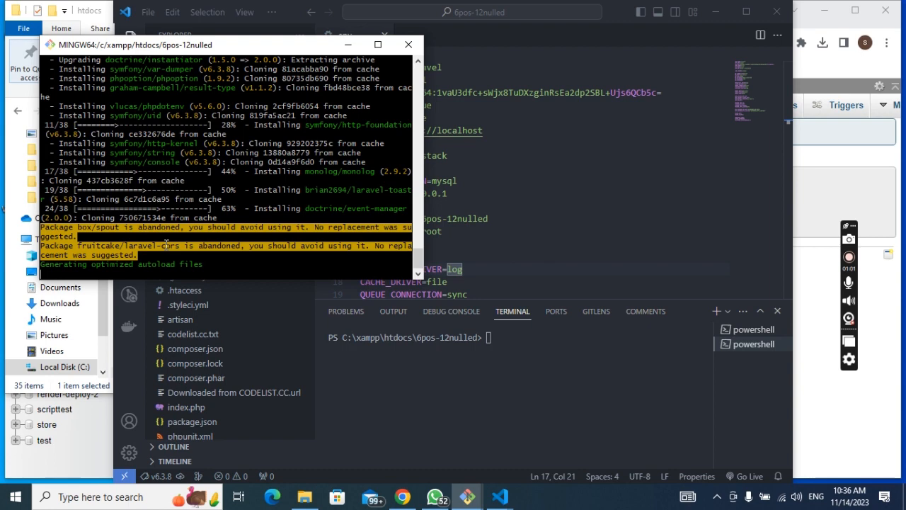
left_click(543, 344)
type("cls")
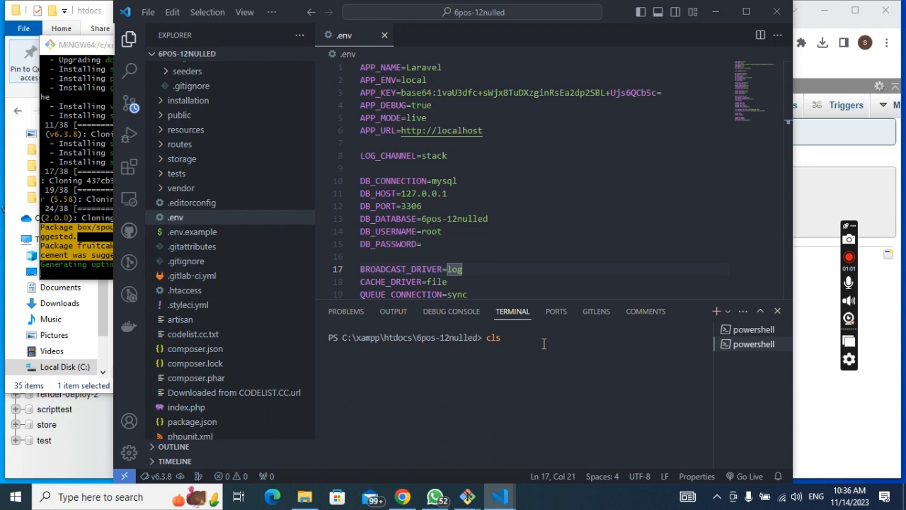
Step: Rerun php artisan migrate in the new terminal, getting the autoload_real.php line 76 fatal error
key("Up")
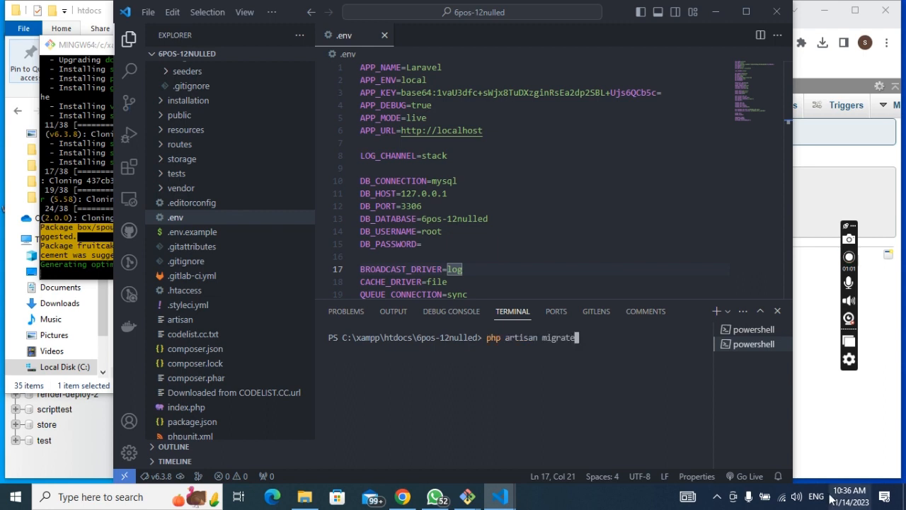
left_click(65, 192)
left_click(601, 348)
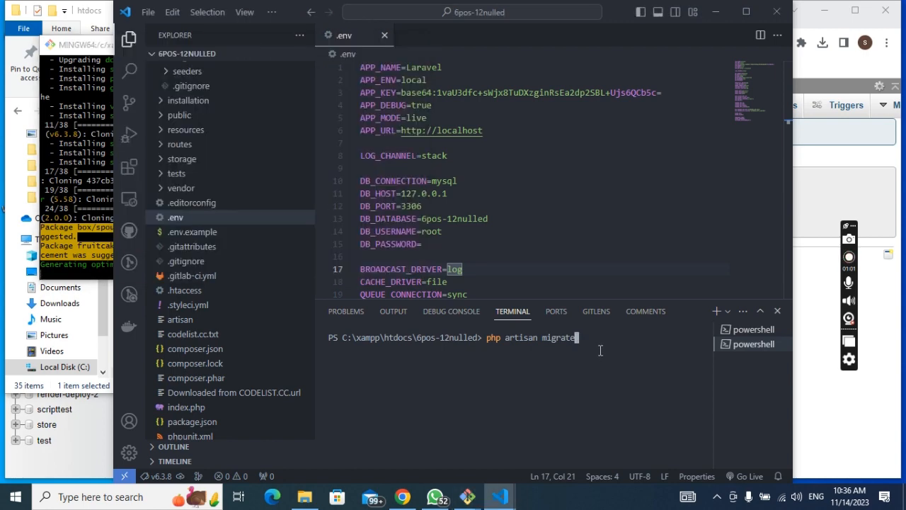
key("Return")
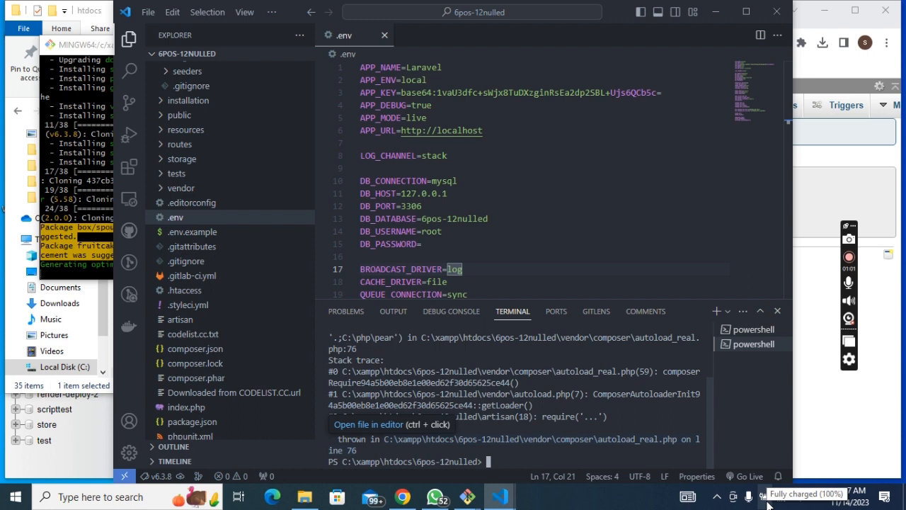
left_click(717, 497)
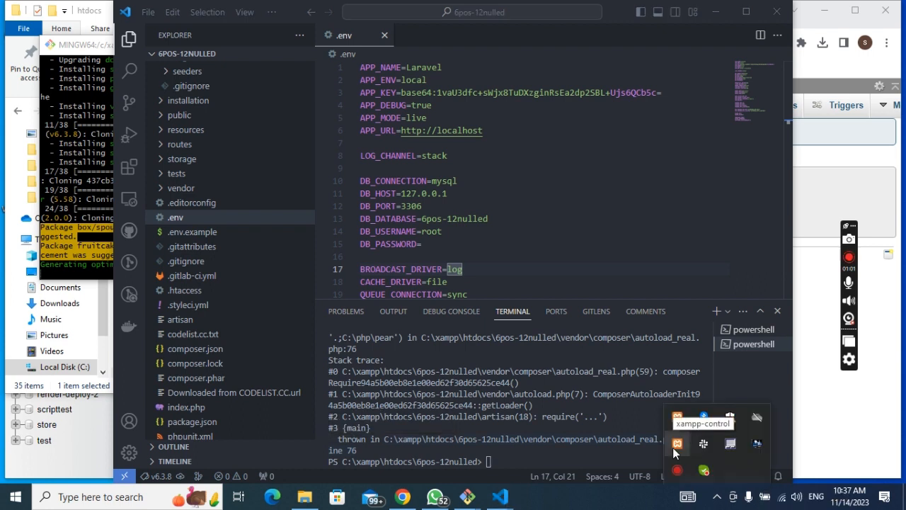
Step: Open XAMPP Control Panel, confirm Apache (80/443) and MySQL (3306) are running, then minimize it
double_click(676, 444)
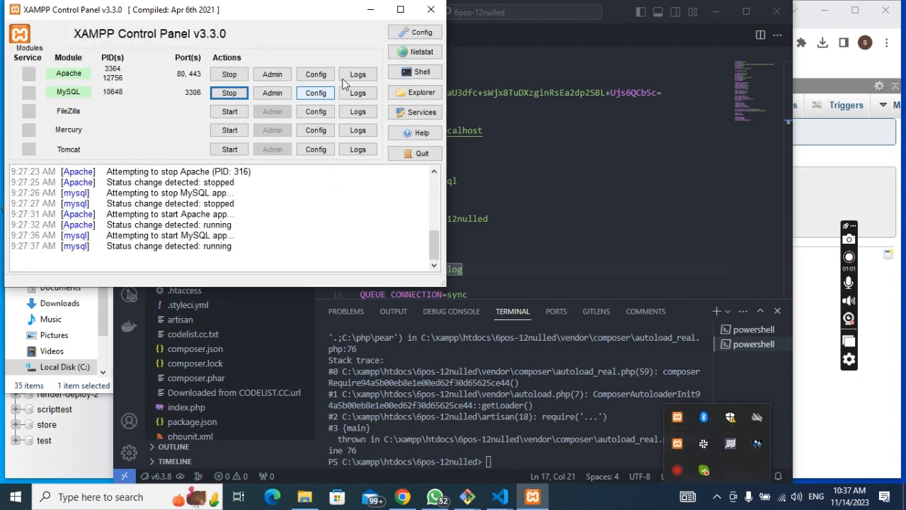
left_click(371, 20)
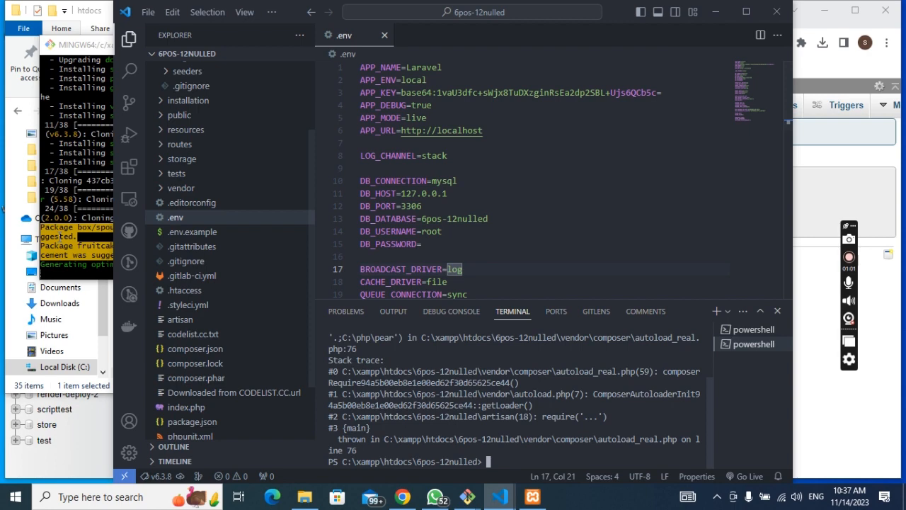
Step: Check Git Bash's composer update progress, return to the 6pos-12nulled editor, and bring up VS Code window previews
left_click(77, 237)
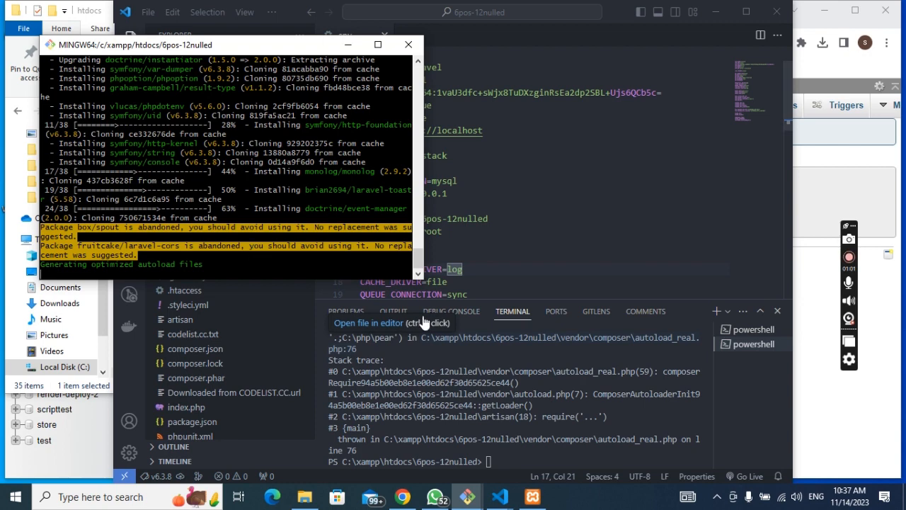
left_click(555, 456)
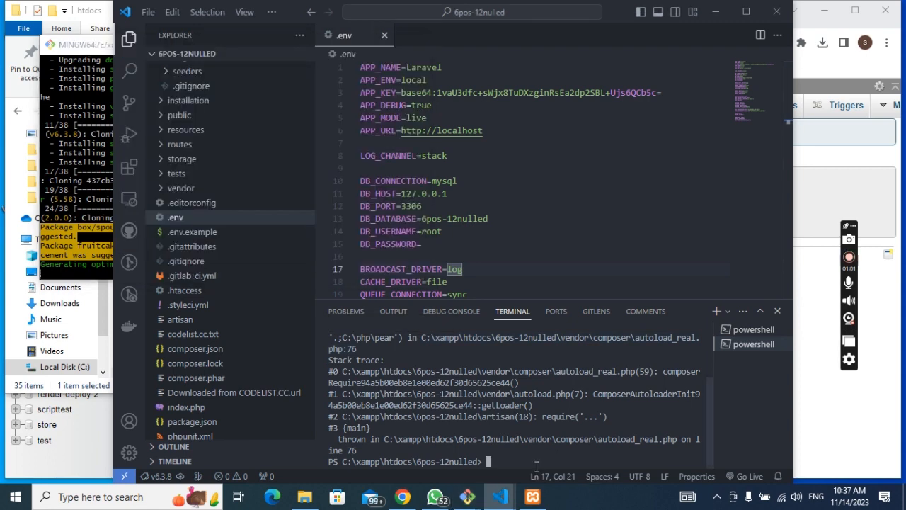
mouse_move(500, 497)
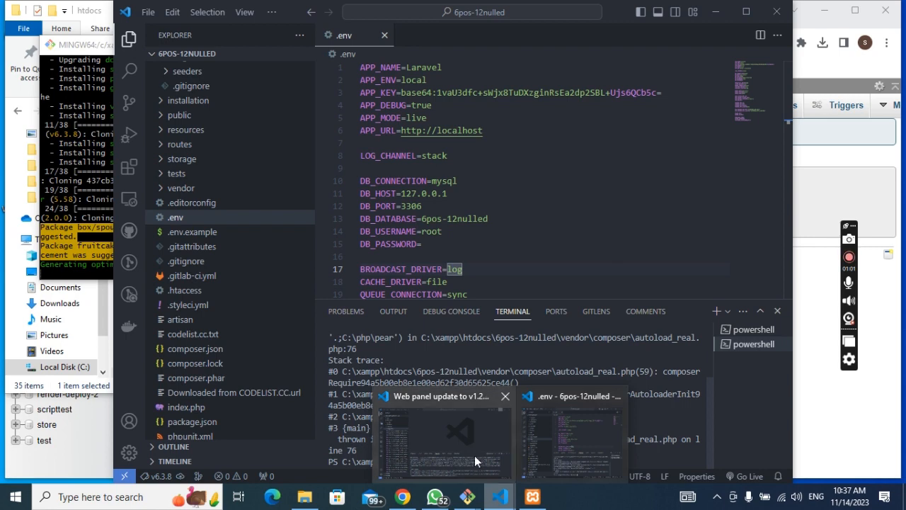
mouse_move(474, 457)
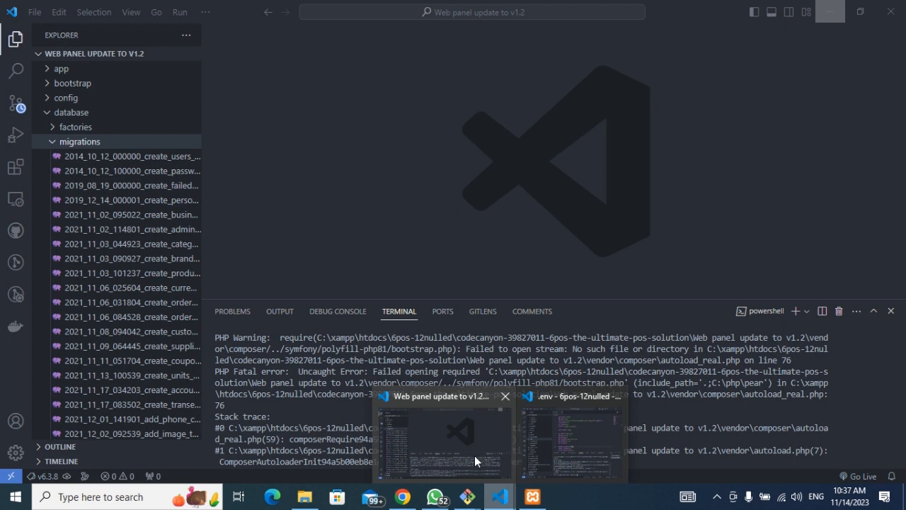
Step: Visit the 'Web panel update to v1.2' window, then switch back to the '.env - 6pos-12nulled' window
left_click(474, 455)
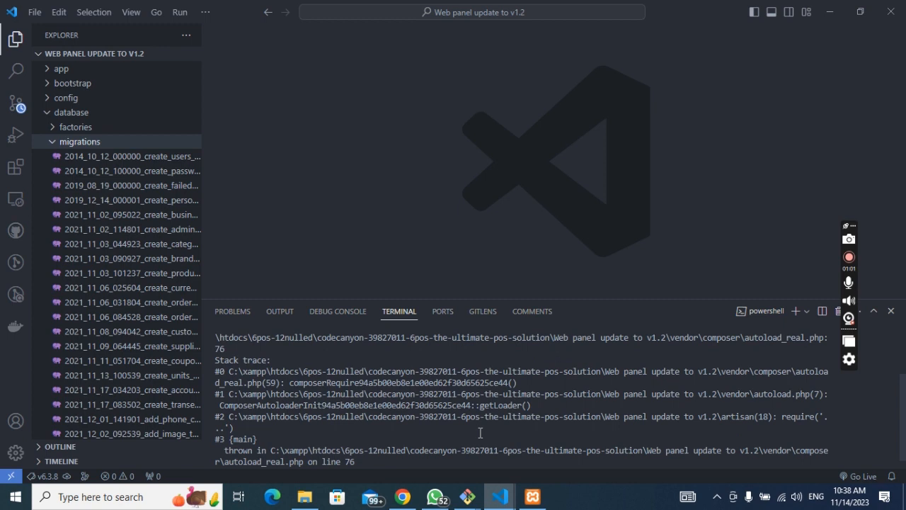
scroll(667, 380, "up", 2)
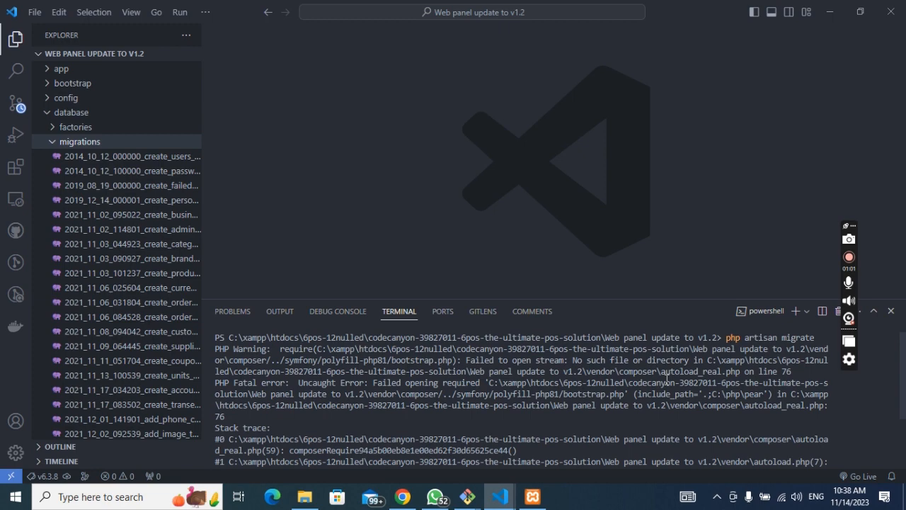
mouse_move(500, 497)
left_click(573, 445)
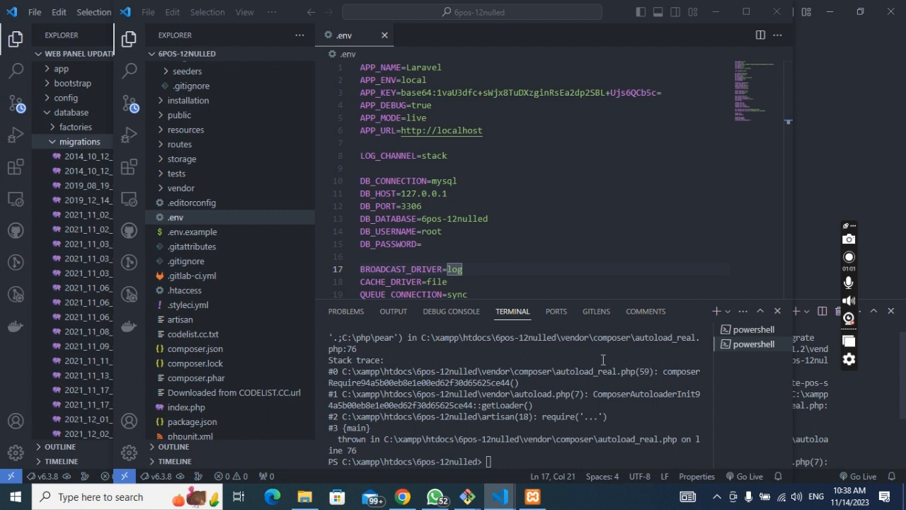
Step: Switch between the 6pos-12nulled VS Code window and Git Bash, leaving composer's output in front
left_click(603, 360)
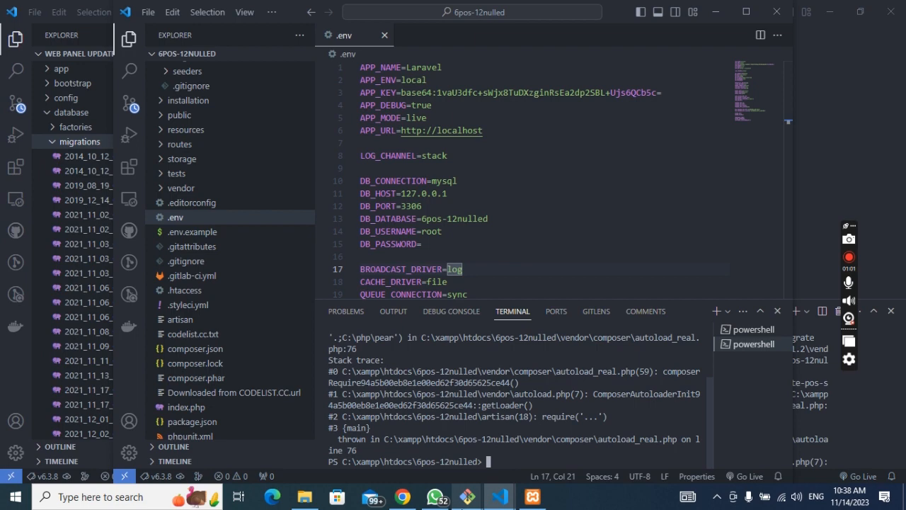
left_click(468, 497)
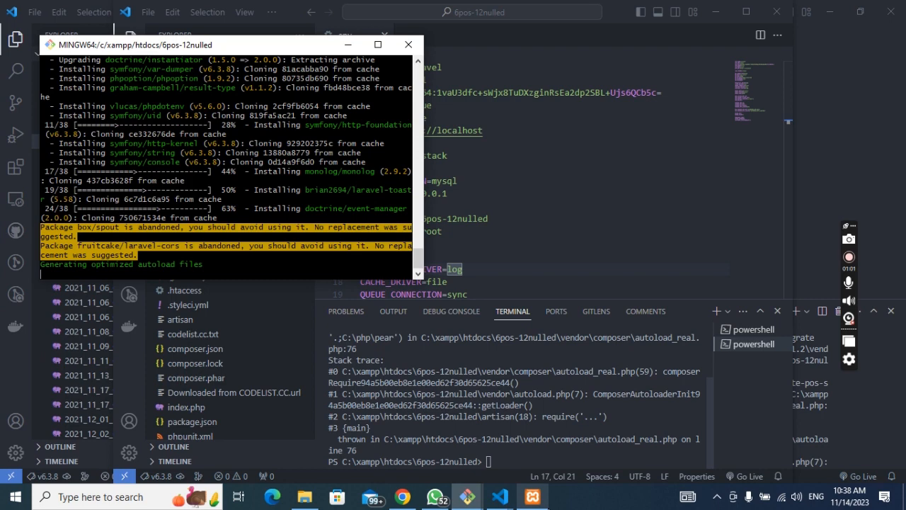
mouse_move(515, 506)
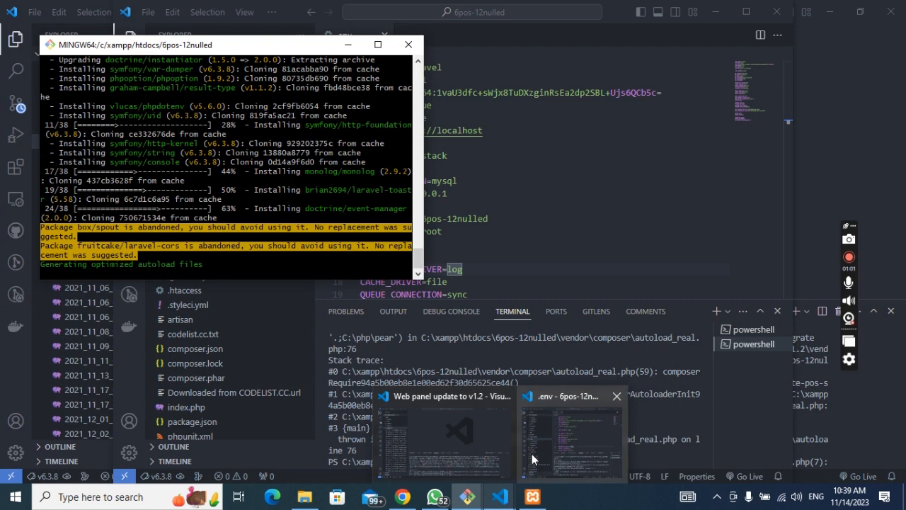
left_click(532, 459)
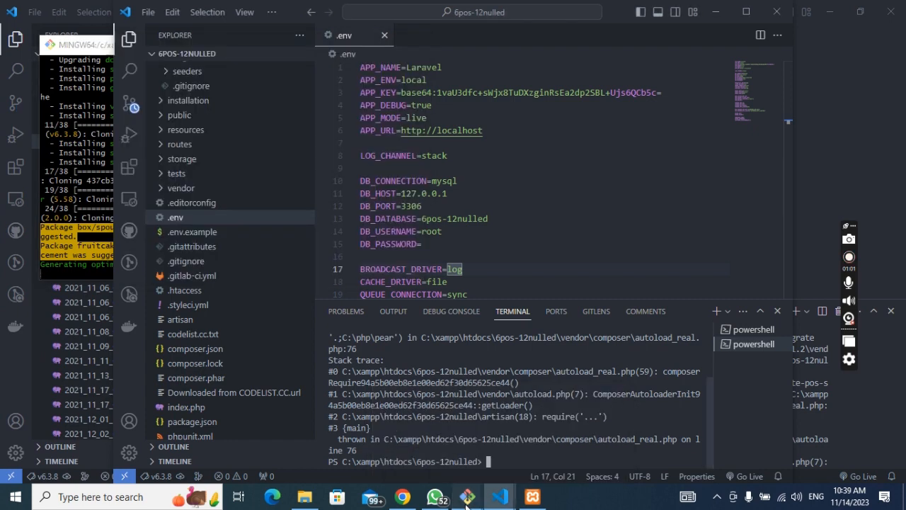
left_click(466, 498)
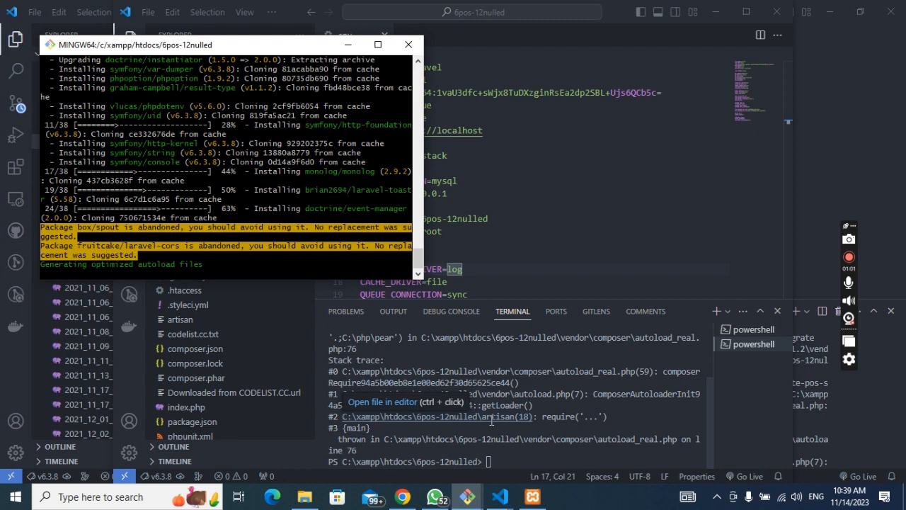
Step: Rerun php artisan migrate in the VS Code terminal, check the composer window, then return
left_click(492, 421)
key("Up")
key("Return")
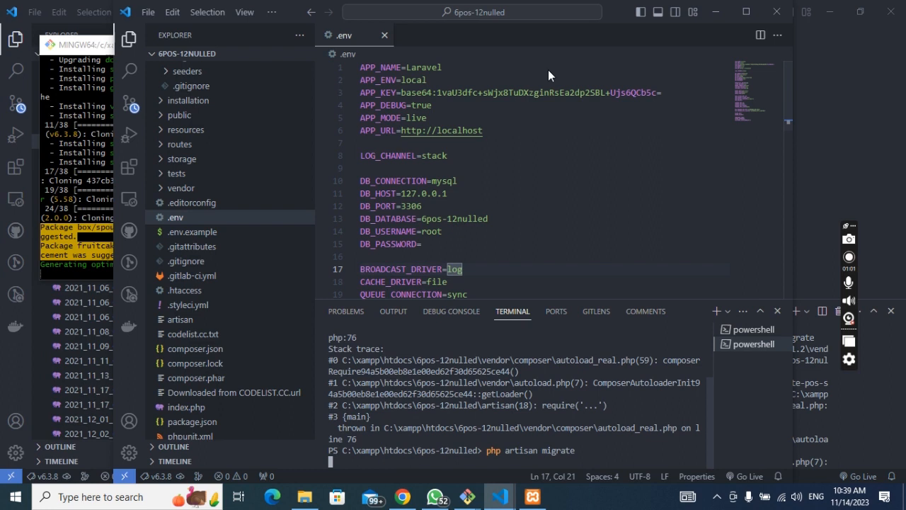
left_click(467, 496)
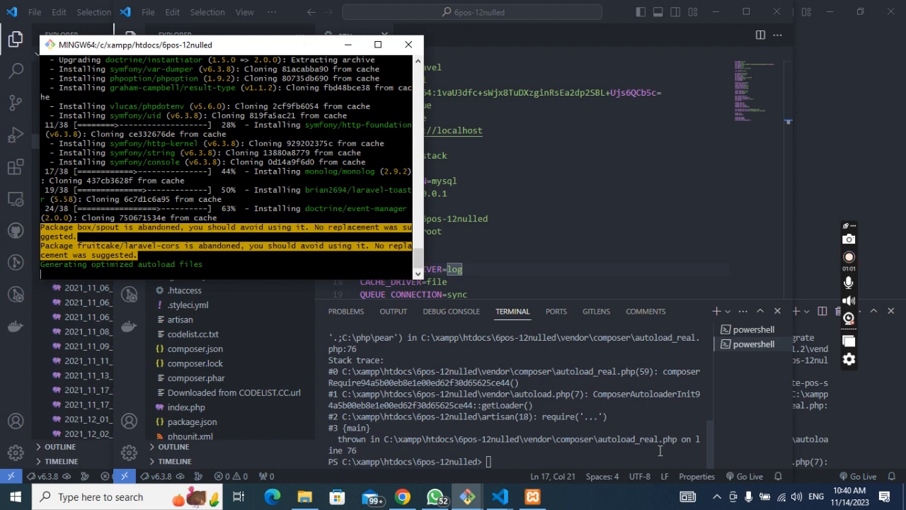
left_click(526, 451)
Step: Clear the terminal and type php artisan migrate, correcting the 'artian' typo, without running it
key("ctrl+l")
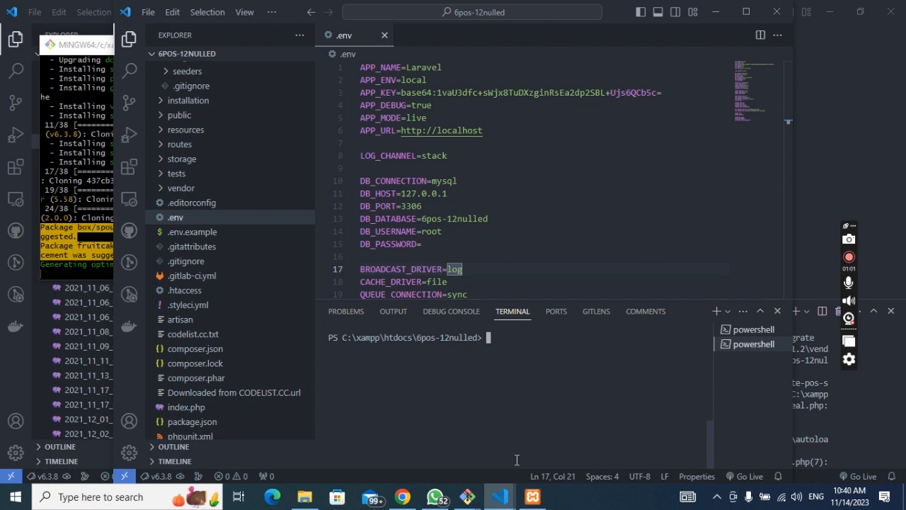
type("php artian")
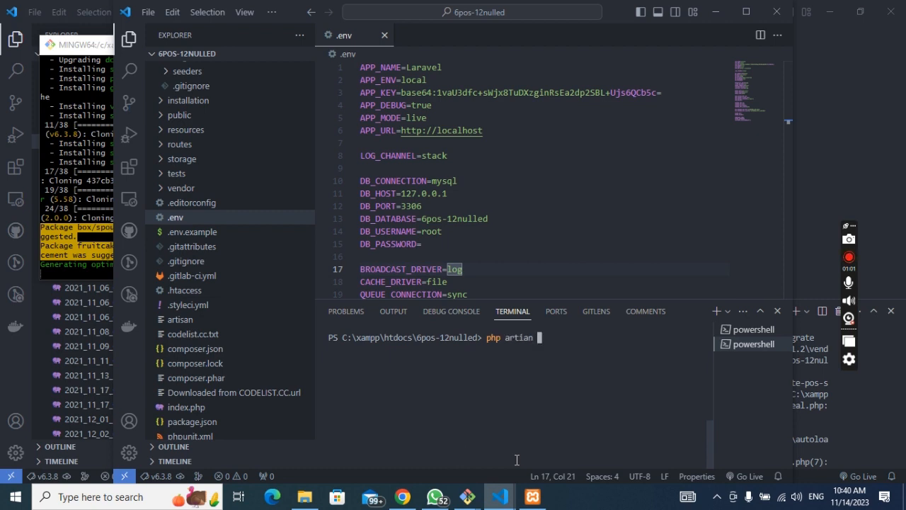
key("Left")
key("Left")
key("Left")
type("s")
key("End")
type("migrat")
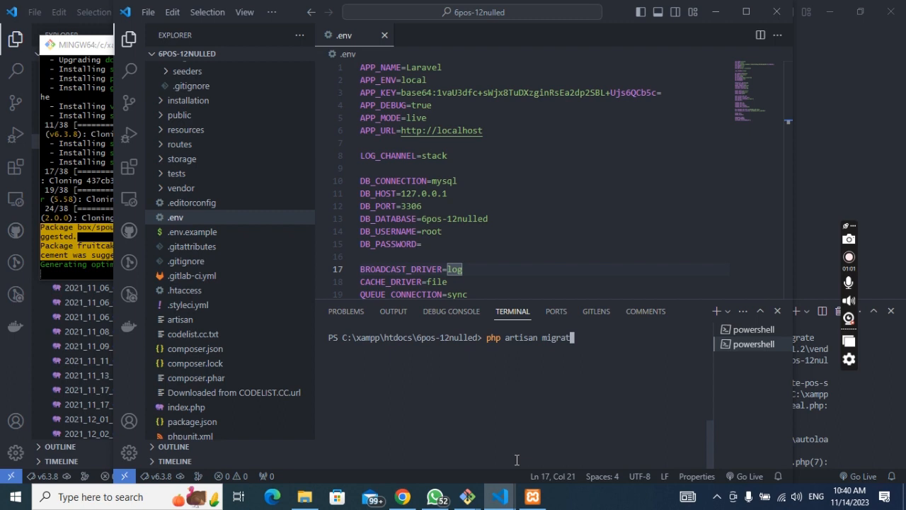
type("e")
left_click(77, 180)
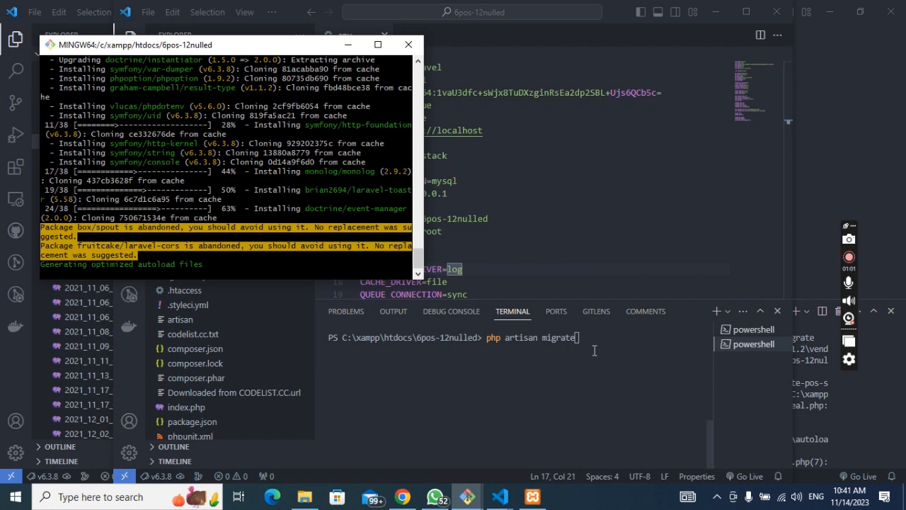
left_click(493, 445)
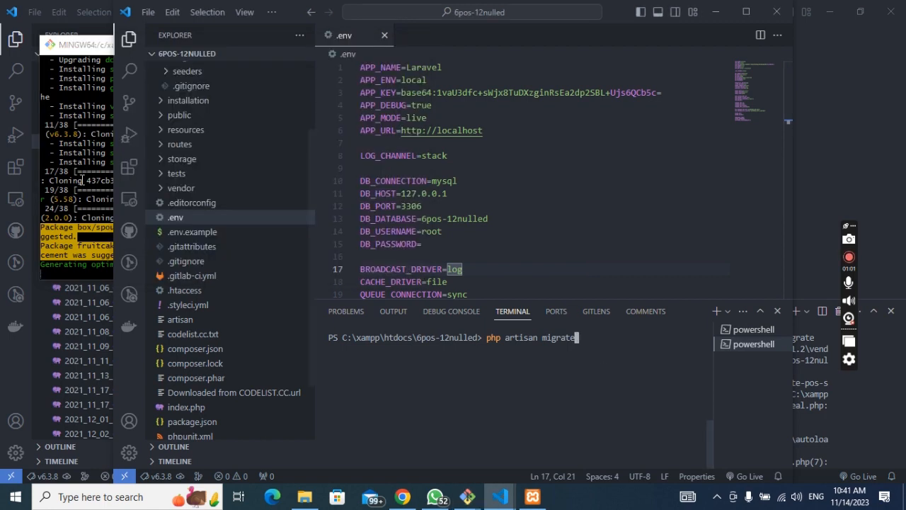
left_click(82, 180)
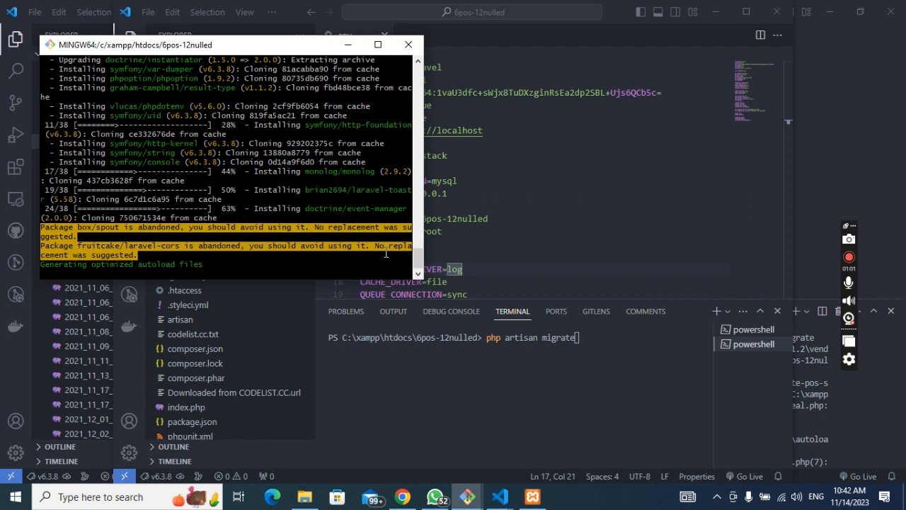
left_click(595, 334)
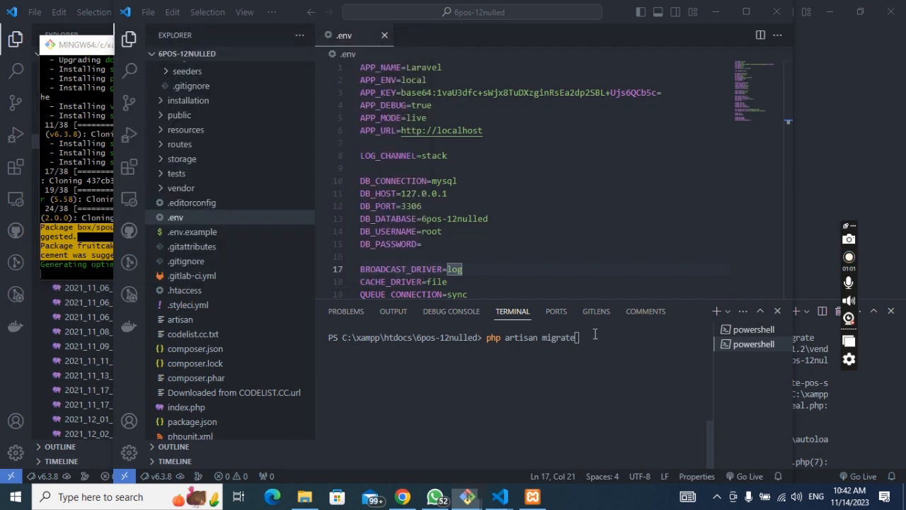
left_click(97, 235)
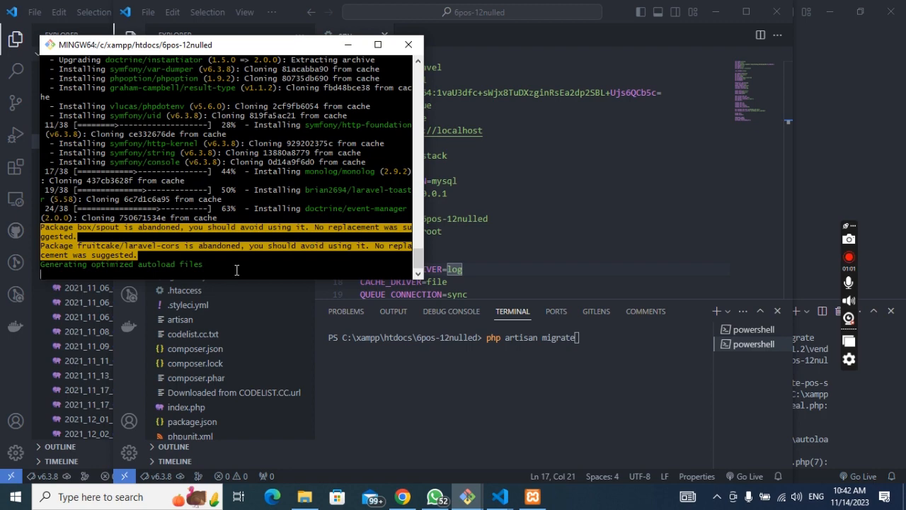
left_click(606, 354)
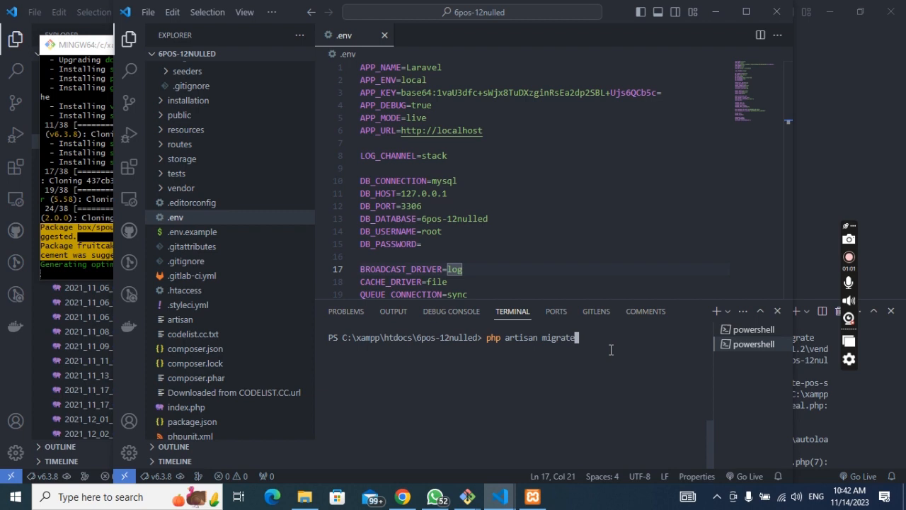
Step: Run php artisan migrate again, glance at the composer window, and trim the recalled command
key("Return")
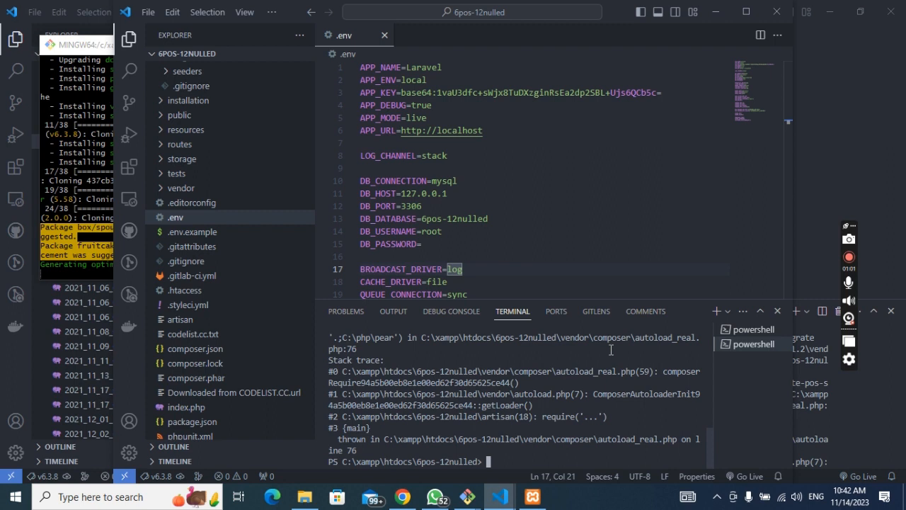
key("Up")
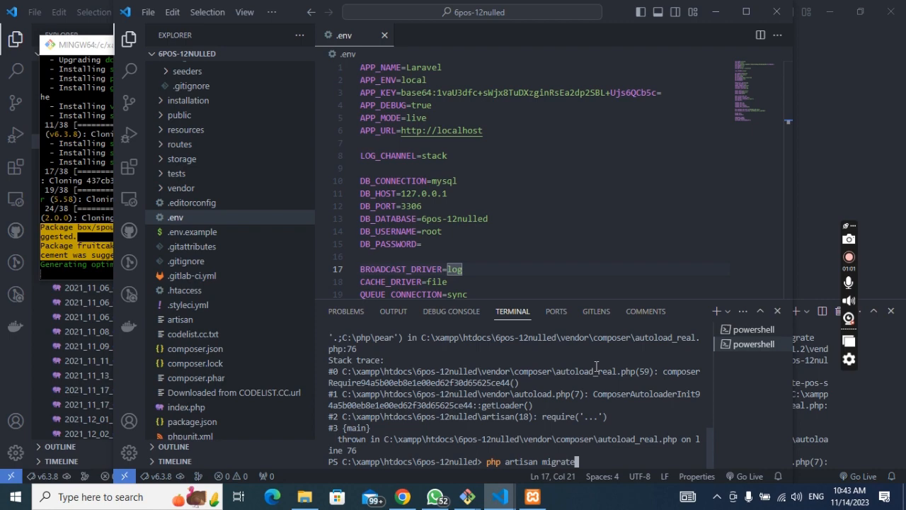
left_click(91, 266)
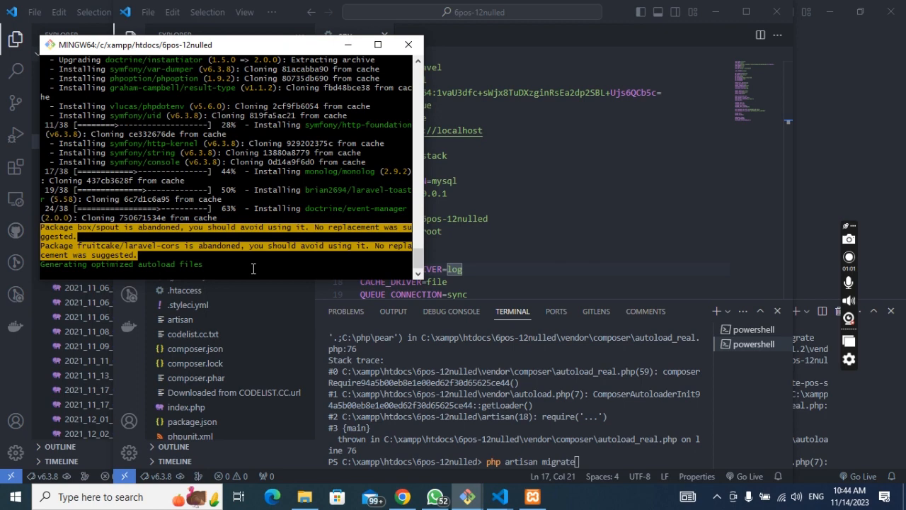
left_click(607, 456)
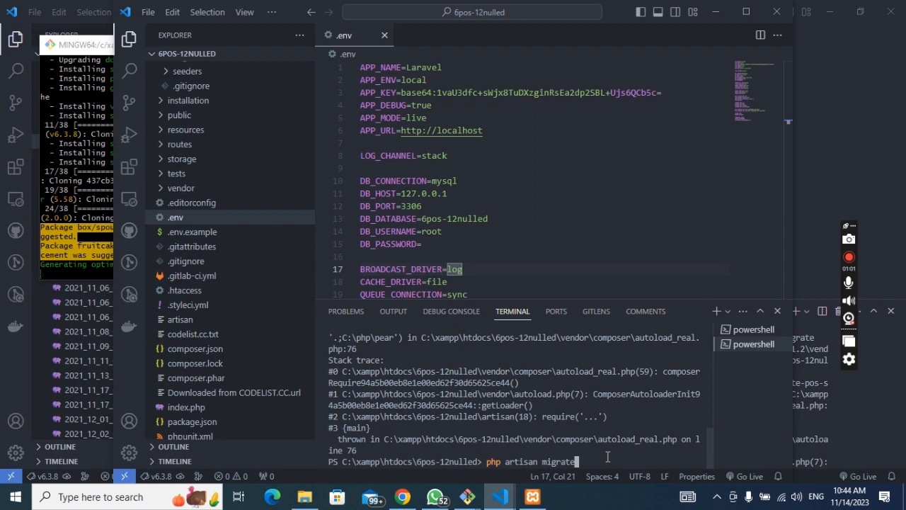
key("BackSpace")
key("BackSpace")
key("BackSpace")
key("BackSpace")
key("BackSpace")
key("BackSpace")
key("BackSpace")
key("BackSpace")
key("BackSpace")
Step: Check composer once more, then clear the terminal and retype php artisan migrate at a fresh prompt
left_click(68, 206)
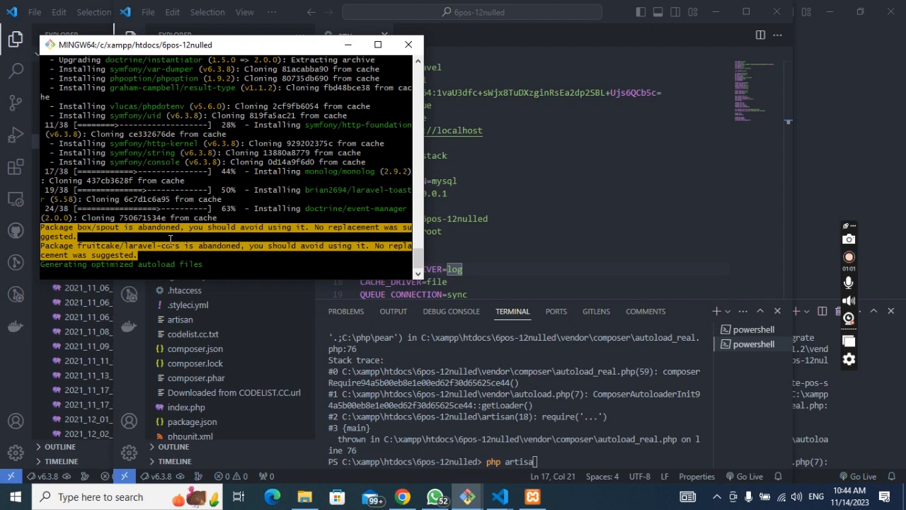
left_click(564, 462)
key("Up")
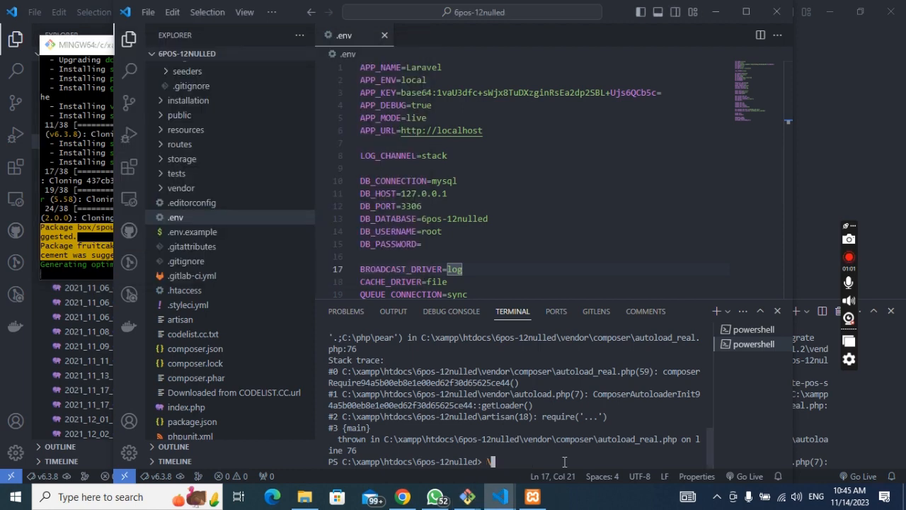
key("BackSpace")
key("ctrl+l")
type("php artisan migrate")
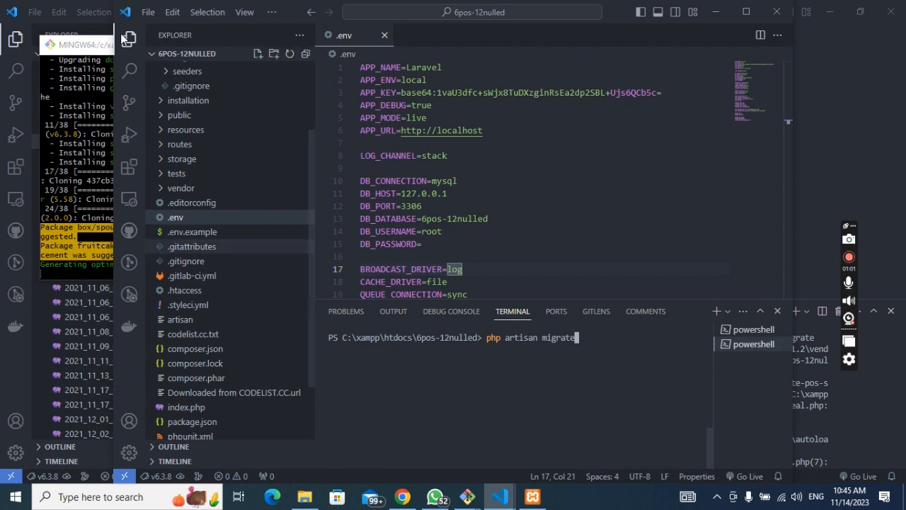
Step: Open the 6pos-12nulled folder from htdocs and launch 'Open Git Bash here' on it
left_click(100, 44)
left_click(301, 499)
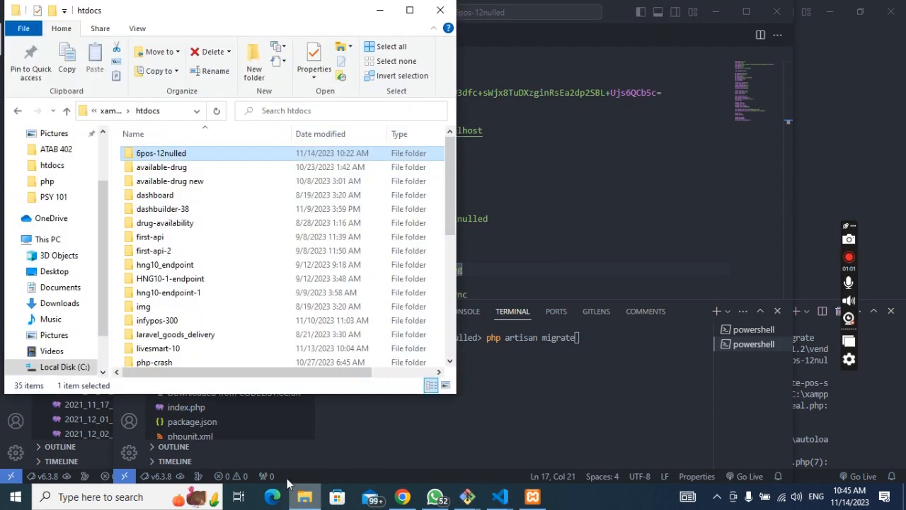
double_click(170, 153)
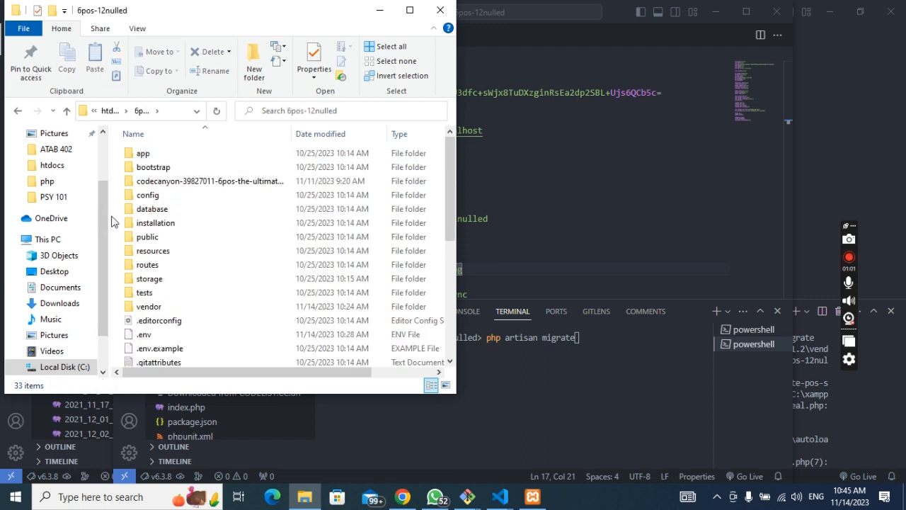
right_click(111, 222)
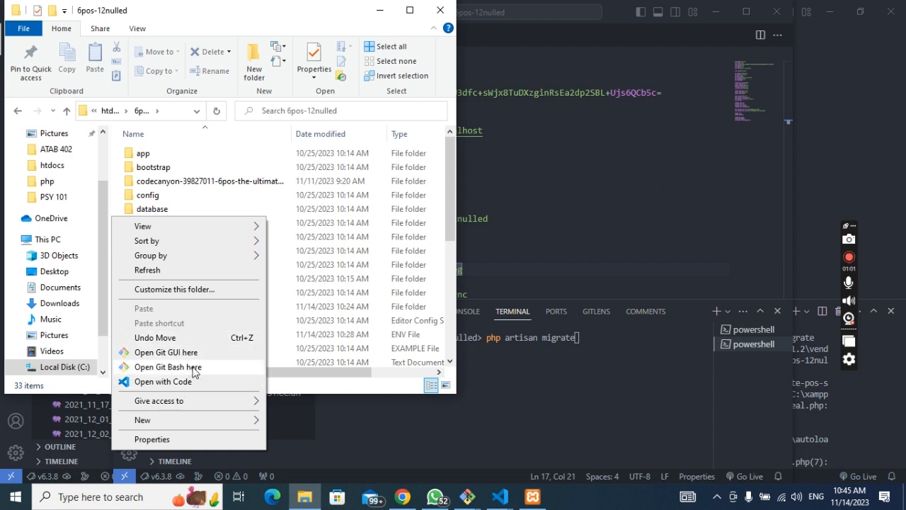
left_click(196, 373)
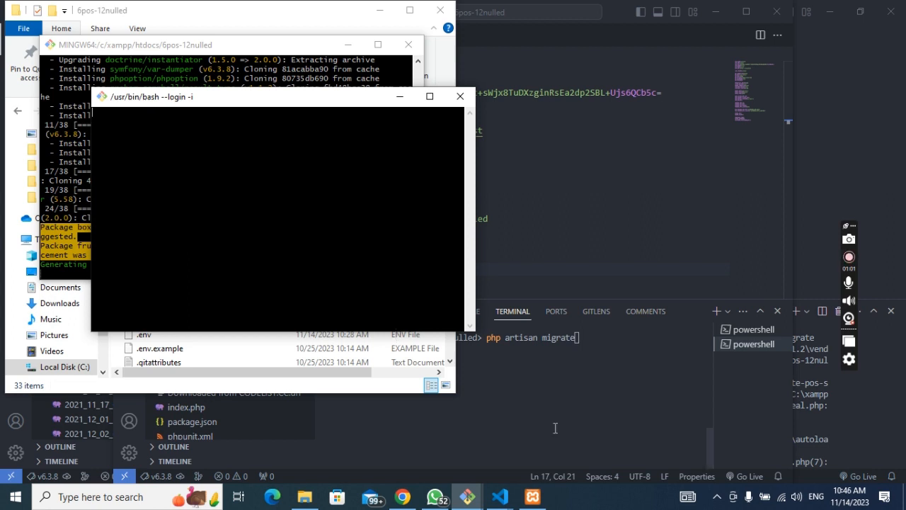
Step: Close the XAMPP Control Panel and start composer update in the new MINGW64 window
left_click(534, 497)
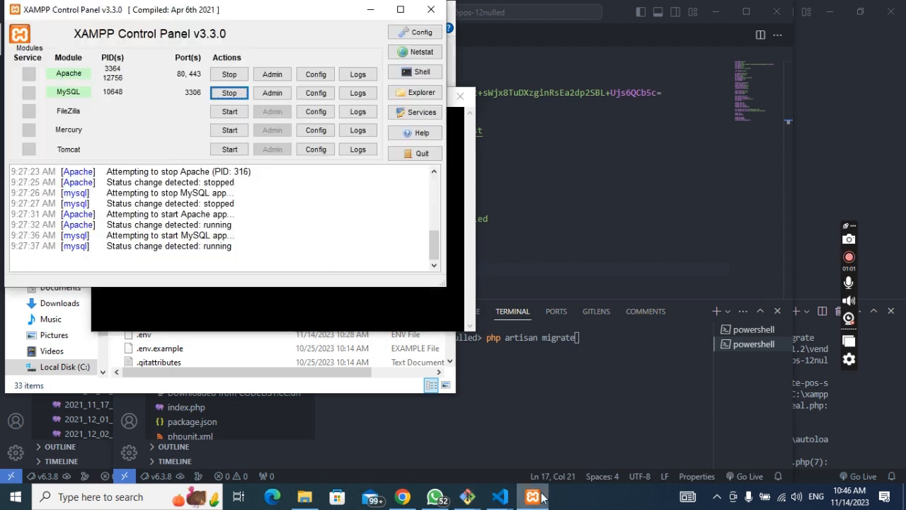
left_click(431, 10)
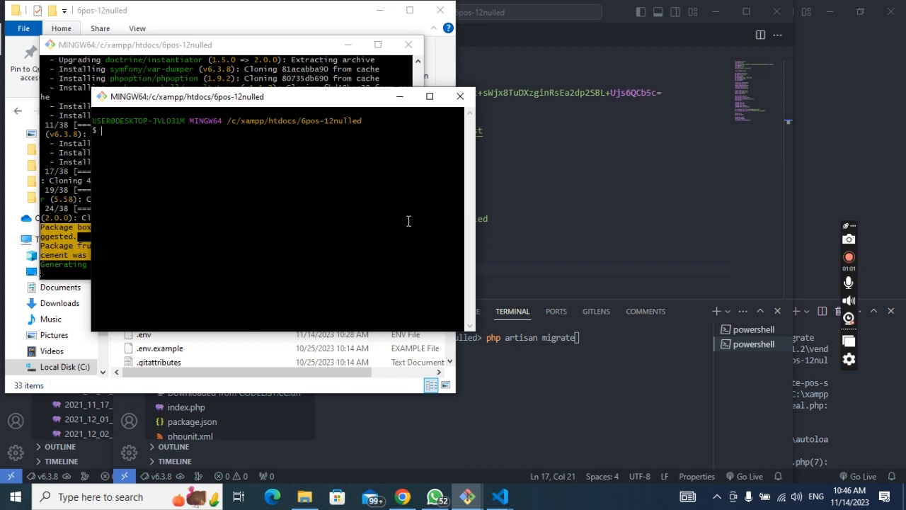
type("composer update")
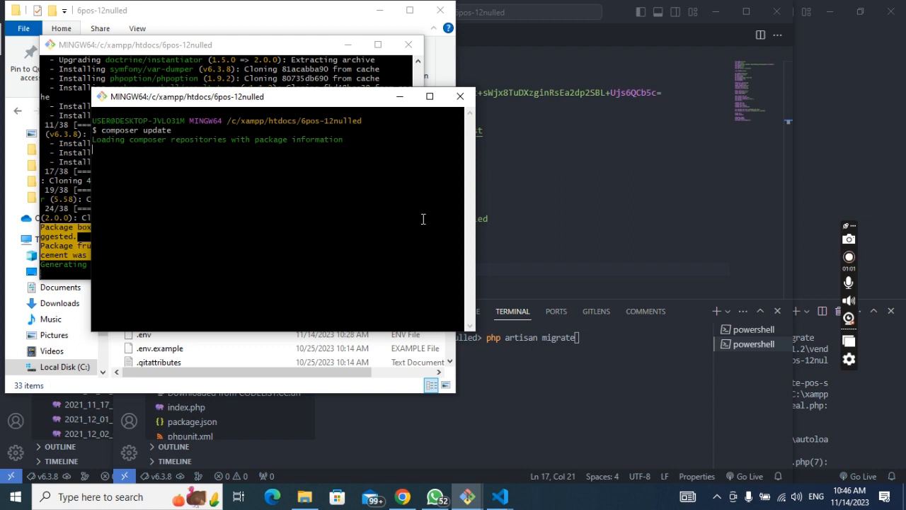
key("alt+Tab")
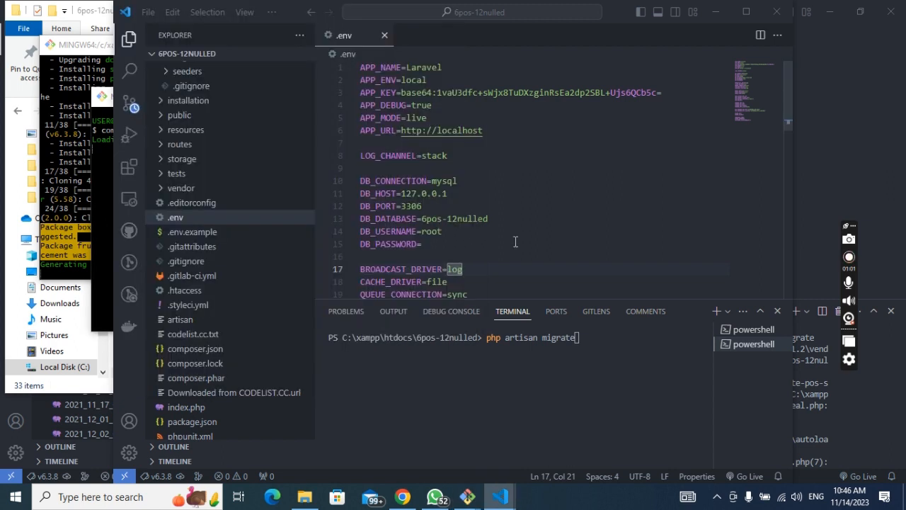
Step: Place the cursor at the end of DB_PASSWORD= in .env, then return to Git Bash
left_click(516, 243)
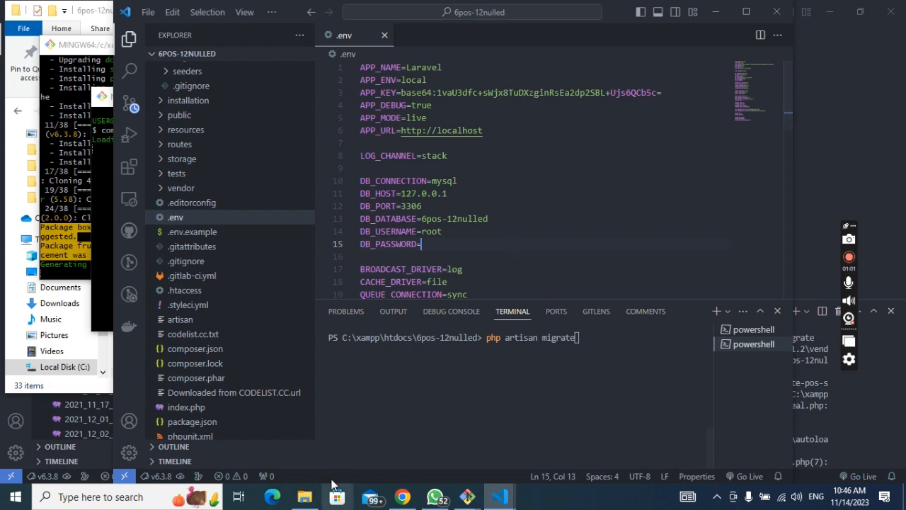
key("alt+Tab")
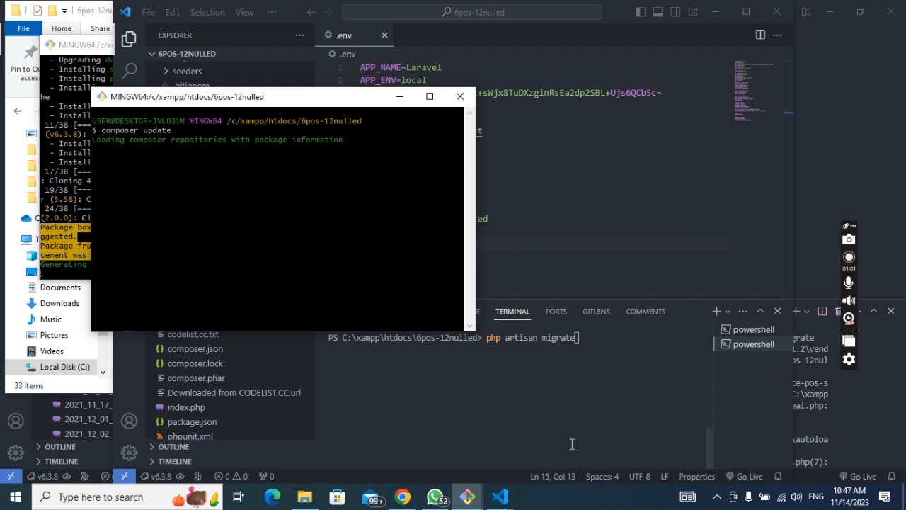
left_click(75, 263)
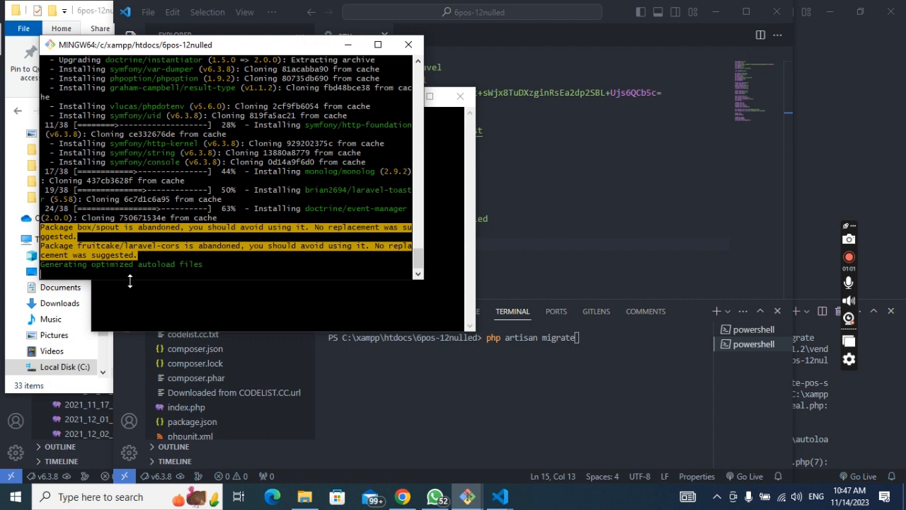
left_click(440, 270)
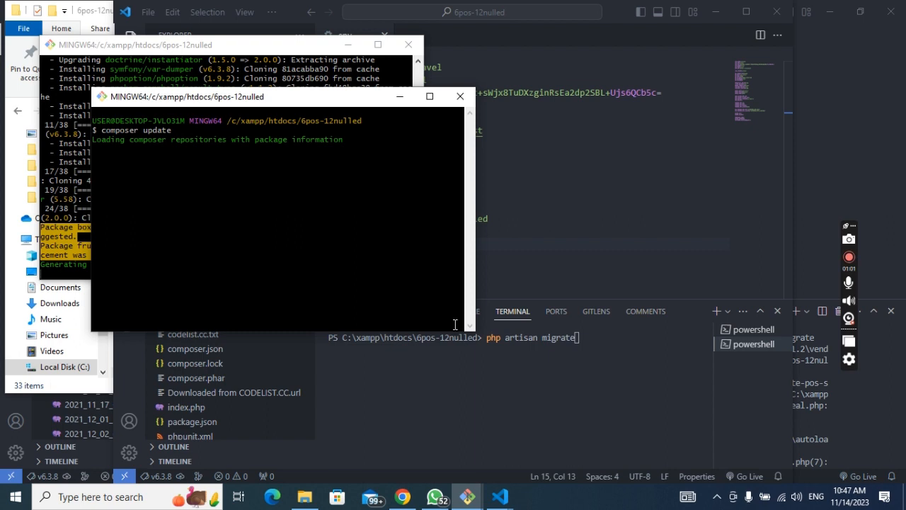
left_click(262, 65)
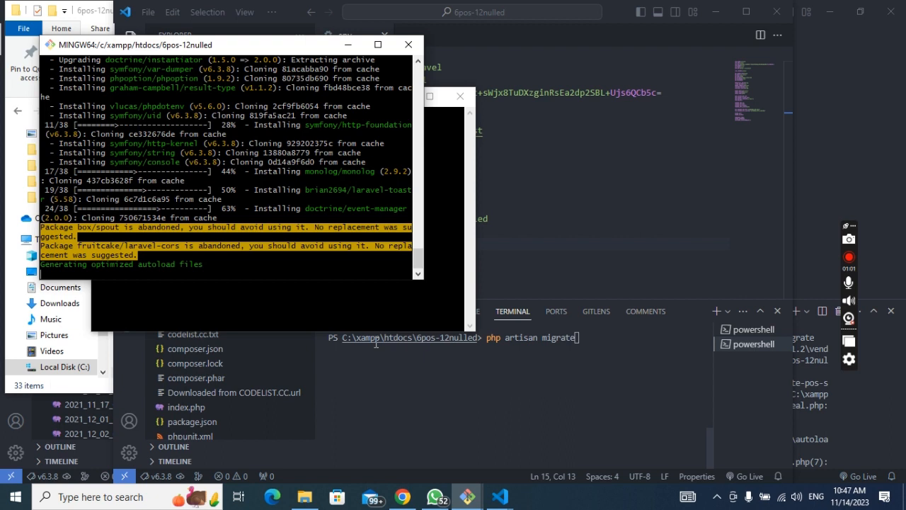
left_click(360, 306)
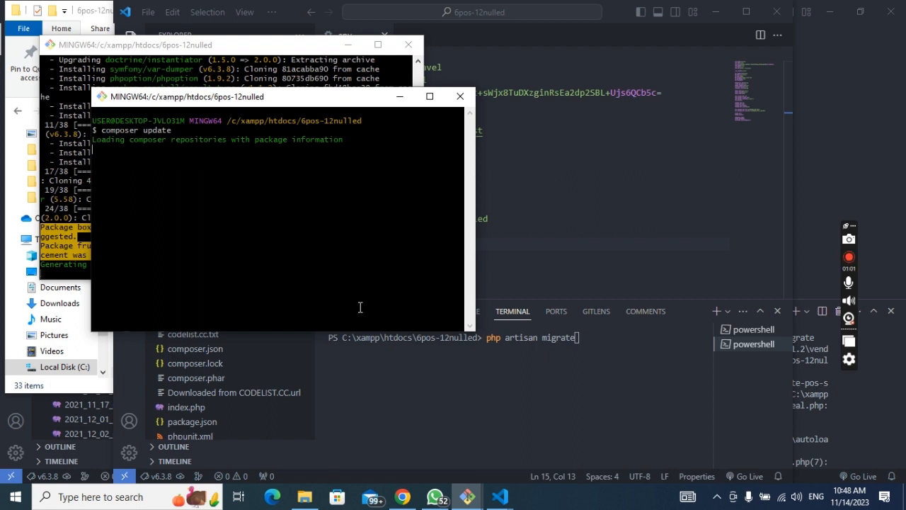
Step: Switch to the older MINGW64 window and scroll back through its earlier composer output
key("alt+Tab")
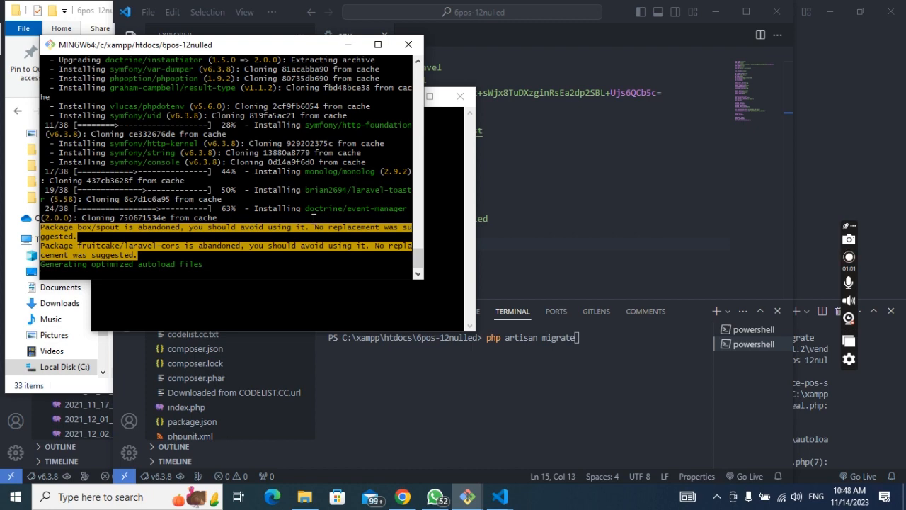
scroll(313, 218, "up", 2)
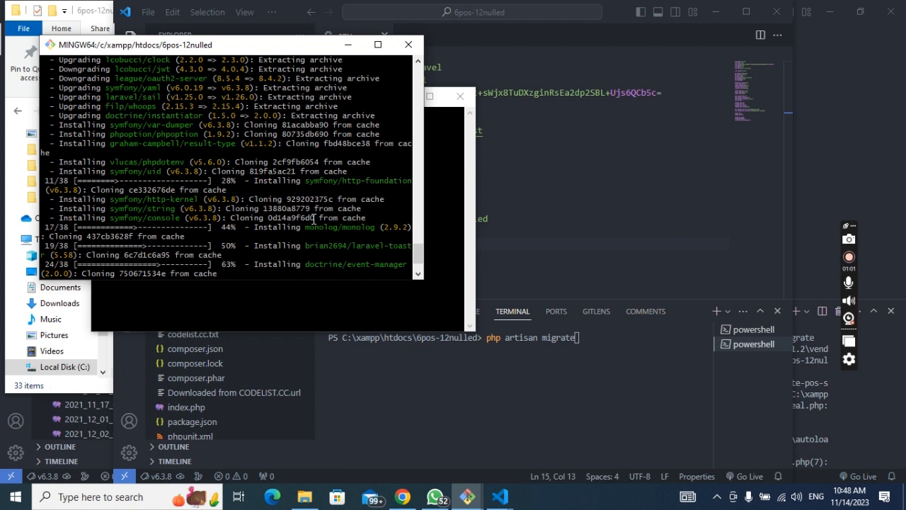
left_click(444, 229)
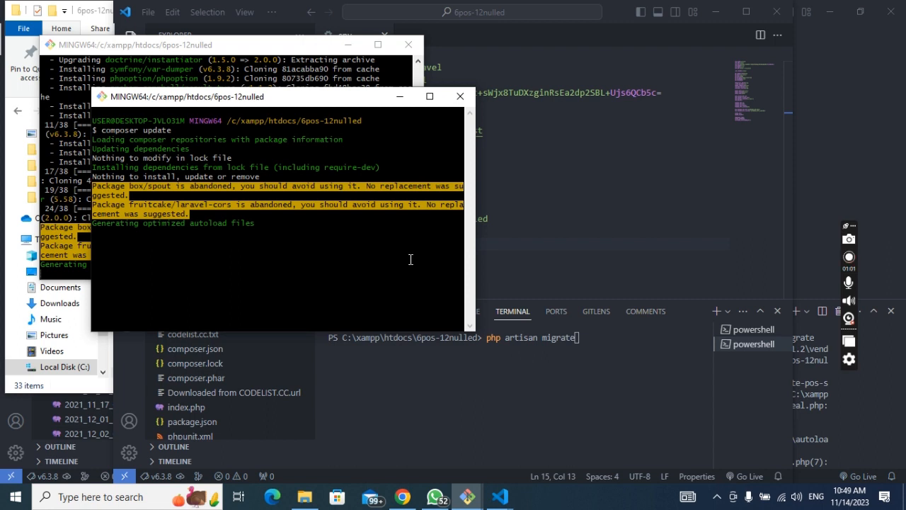
Step: Run php artisan migrate in VS Code, hitting the autoload_real.php line 76 error, then return to Git Bash
left_click(600, 337)
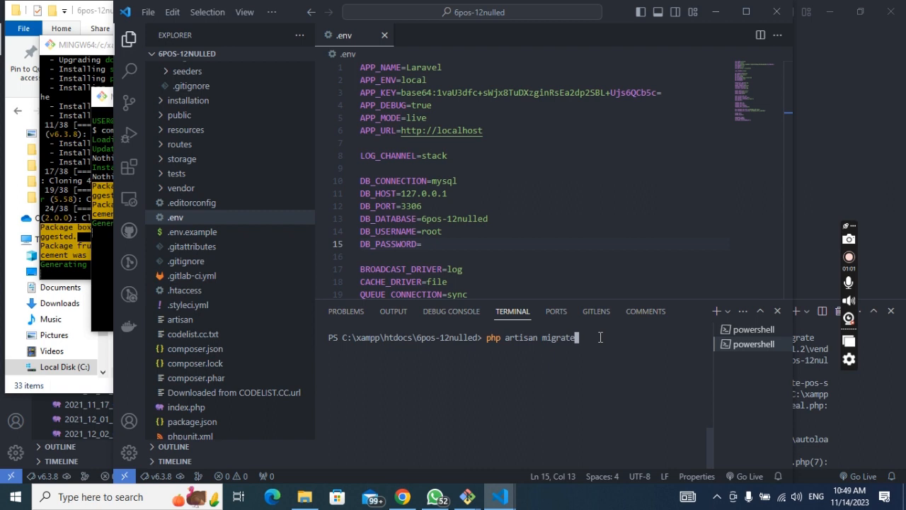
key("Return")
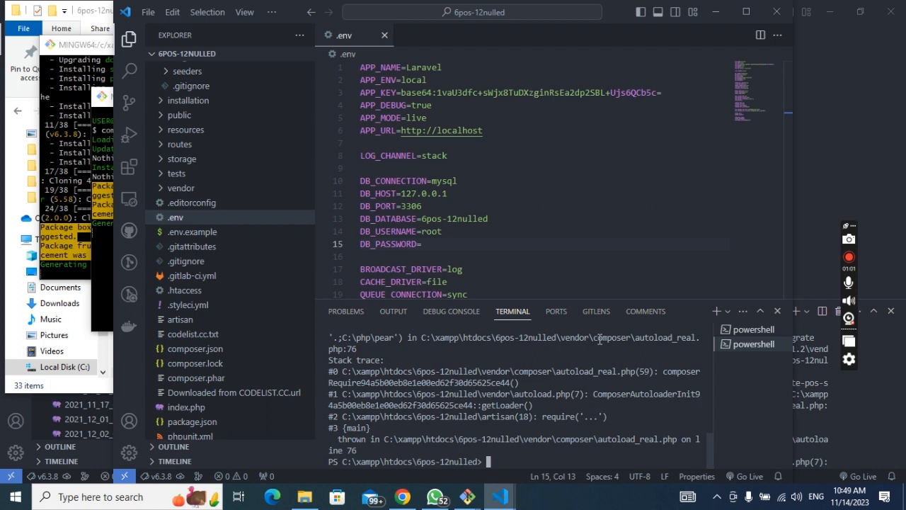
key("alt+Tab")
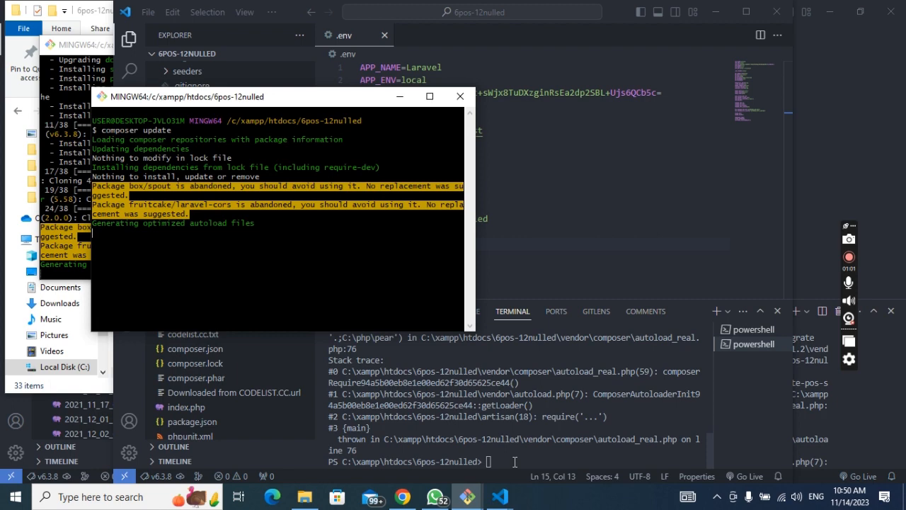
Step: Bring VS Code forward and switch between the two PowerShell terminals back to the stack trace
left_click(515, 462)
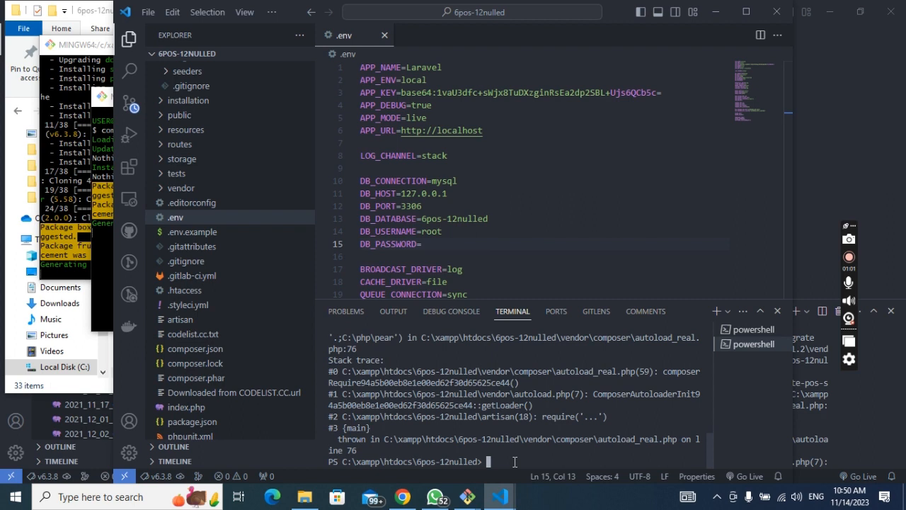
left_click(748, 330)
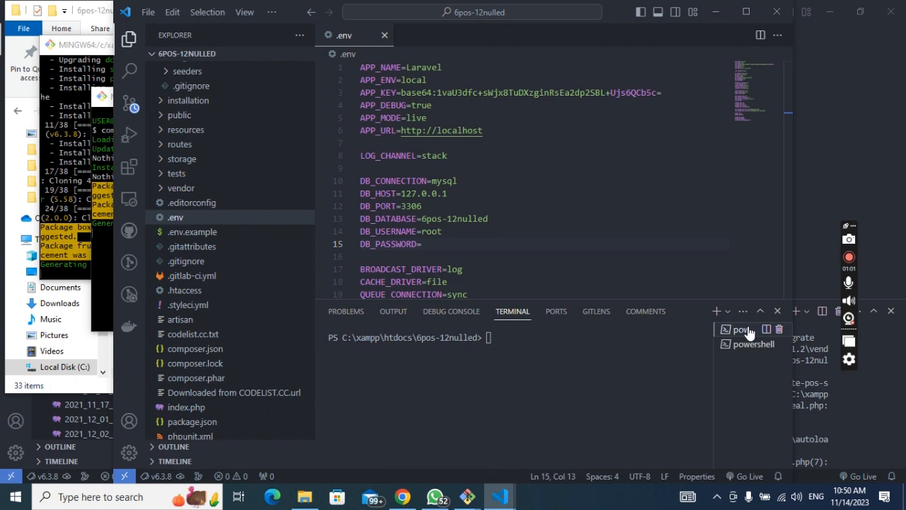
left_click(750, 330)
mouse_move(467, 496)
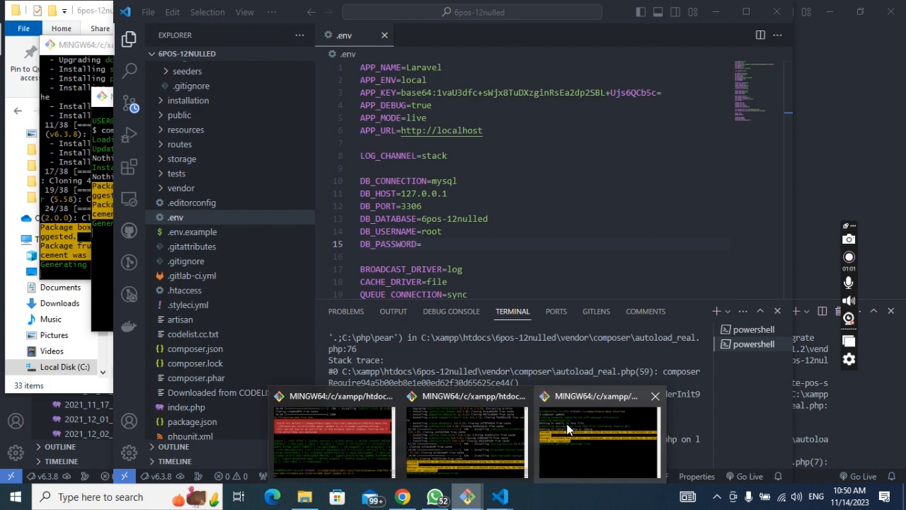
Step: Bring the finished composer update Git Bash window to the front
left_click(566, 423)
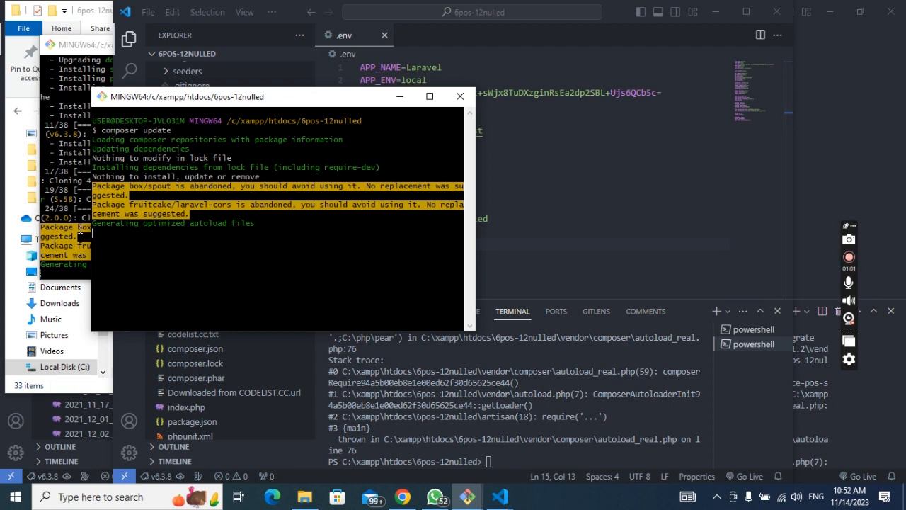
Step: Compare the composer install and composer update windows, then return to the VS Code terminal
left_click(78, 228)
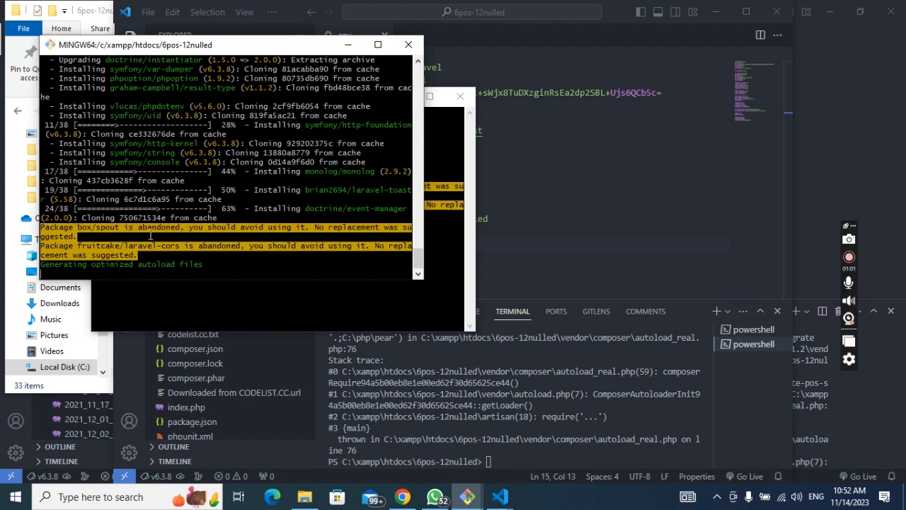
left_click(296, 310)
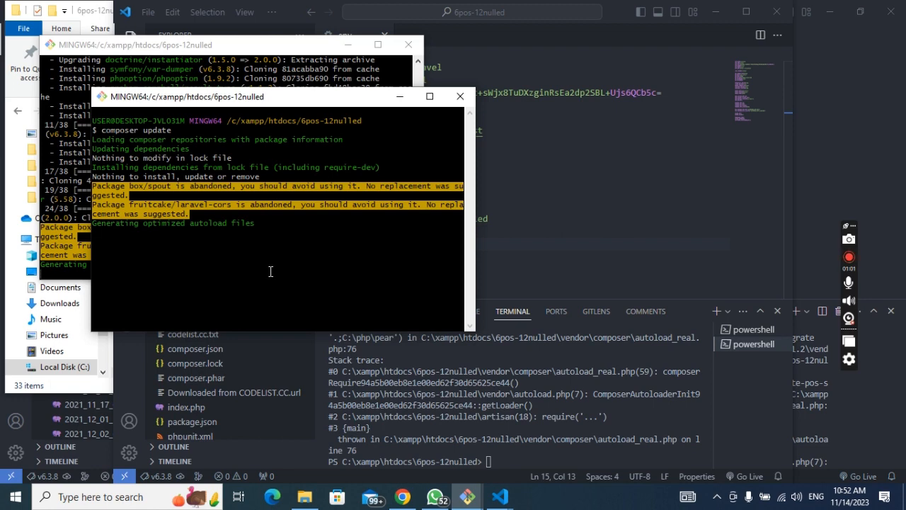
left_click(536, 456)
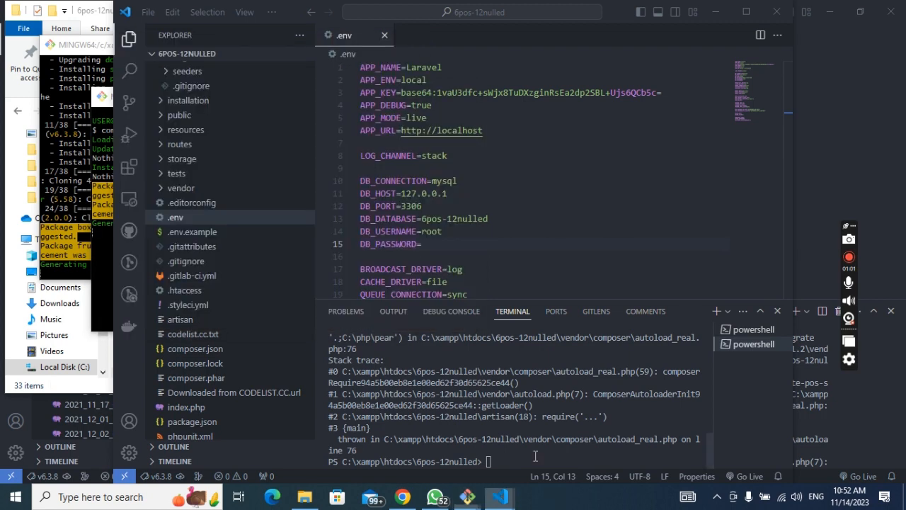
Step: Switch from the VS Code terminal to the composer update window listing PSR-4 warnings
left_click(536, 455)
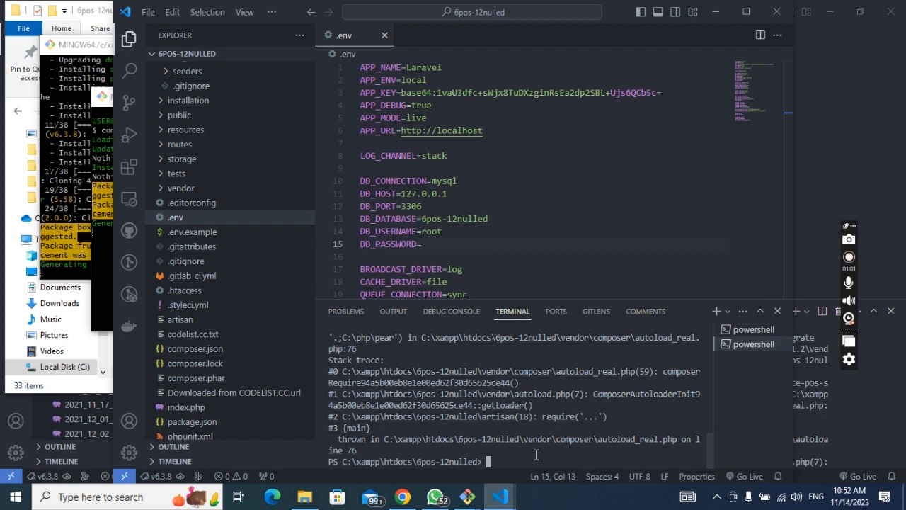
key("alt+Tab")
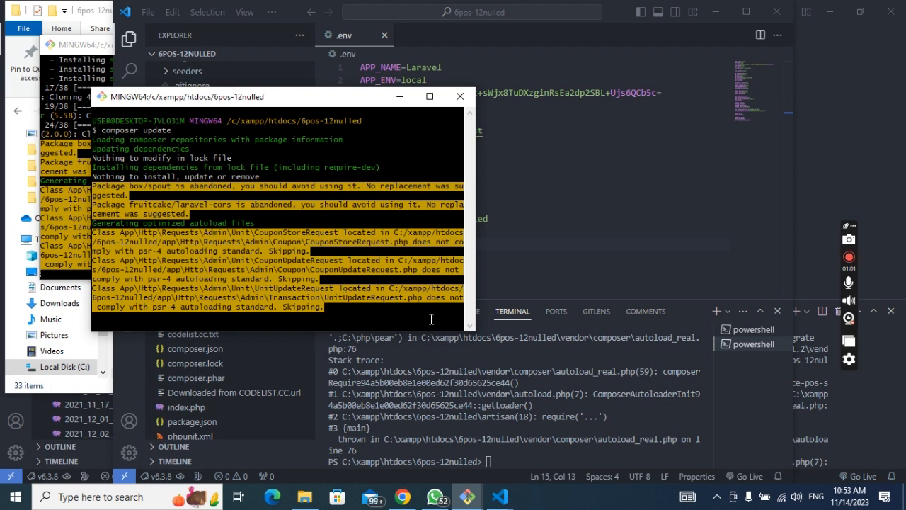
left_click(510, 458)
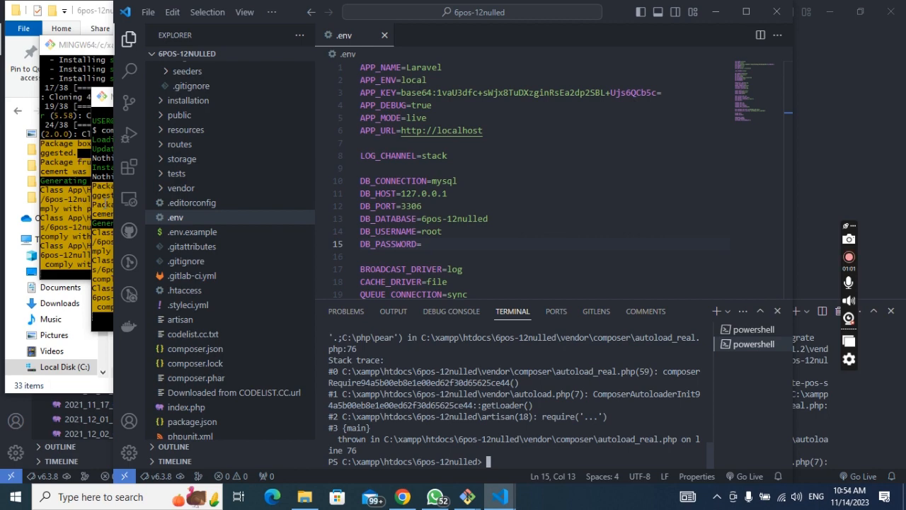
left_click(103, 203)
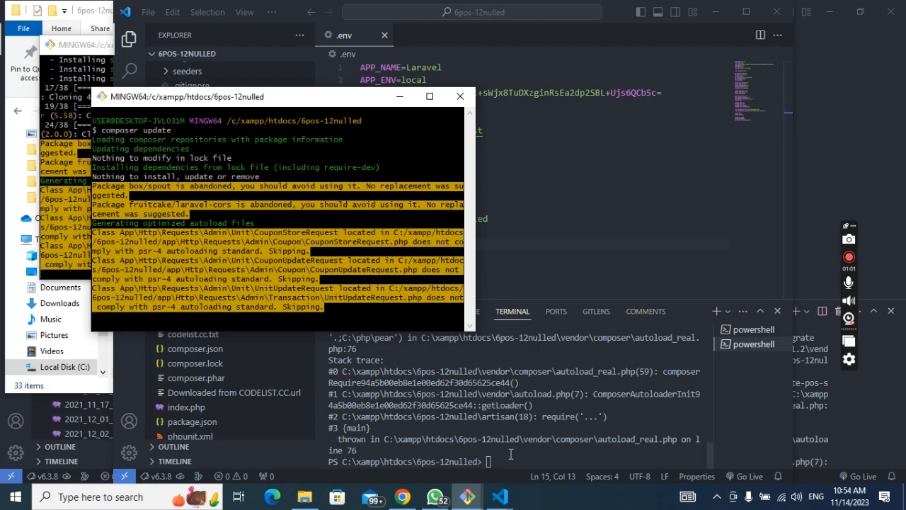
Step: Rerun php artisan migrate from the VS Code terminal
left_click(510, 454)
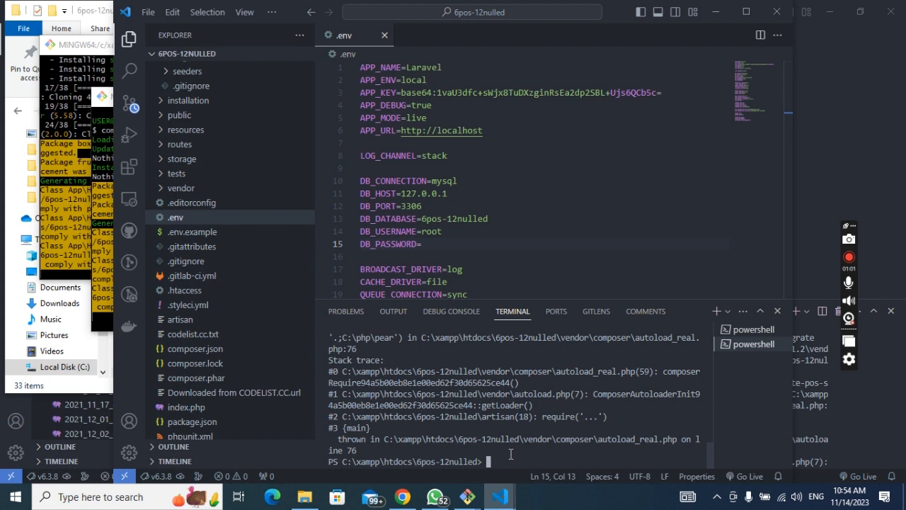
key("Up")
key("Return")
Step: Check the finished composer update in Git Bash, then begin a clear command in VS Code
left_click(103, 248)
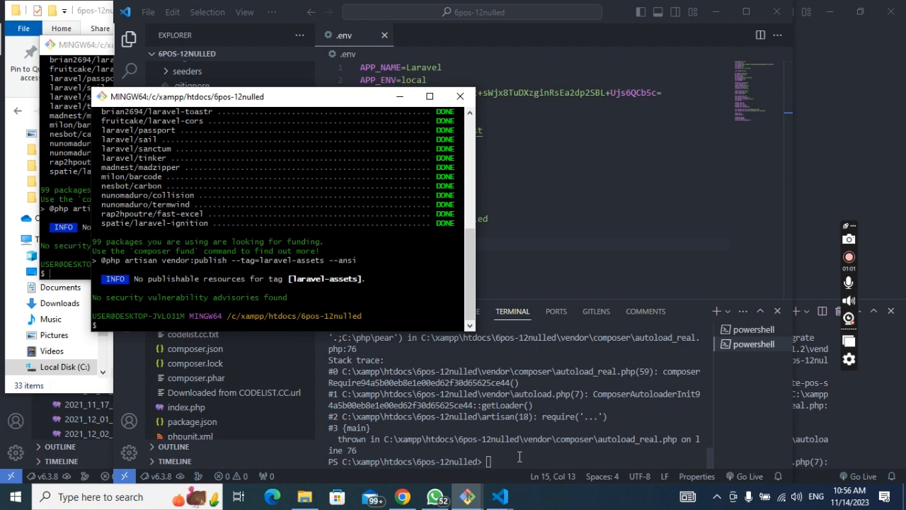
left_click(519, 456)
type("clss")
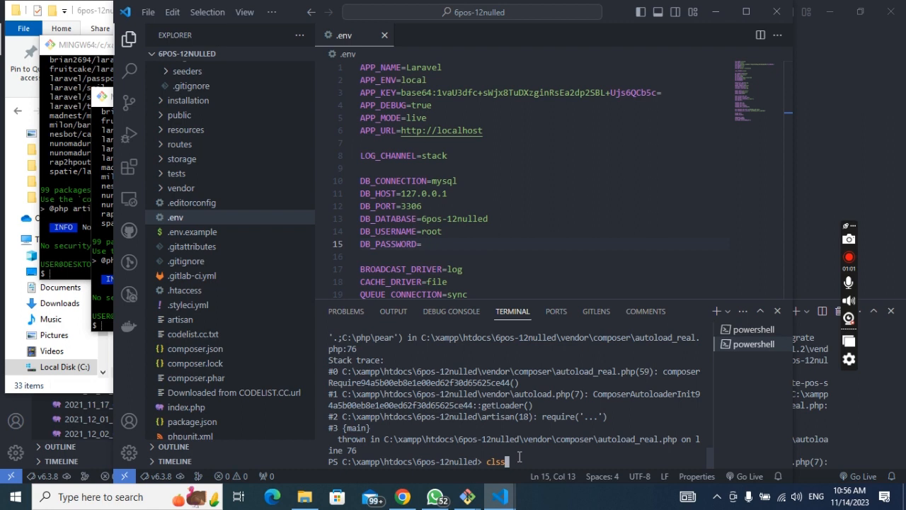
Step: Clear the terminal with cls and run php artisan migrate again
key("BackSpace")
key("Return")
type("cls")
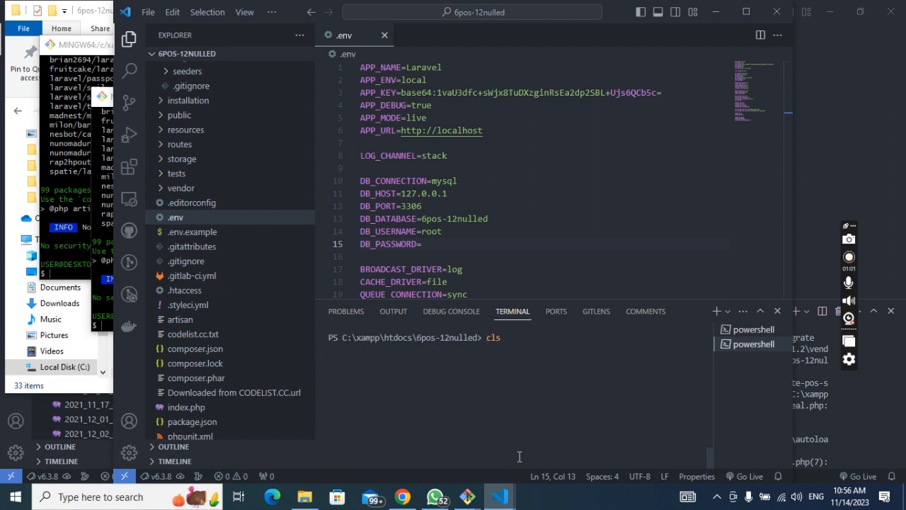
key("Up")
key("Return")
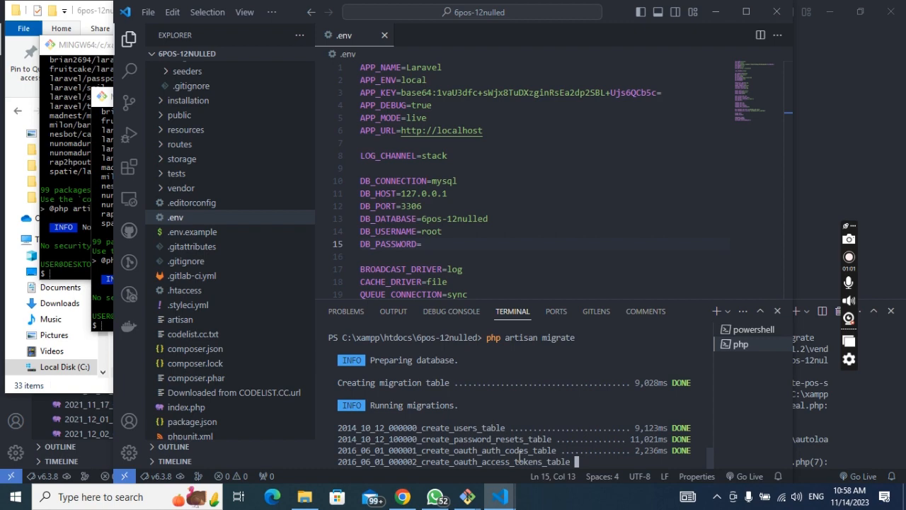
key("alt+Tab")
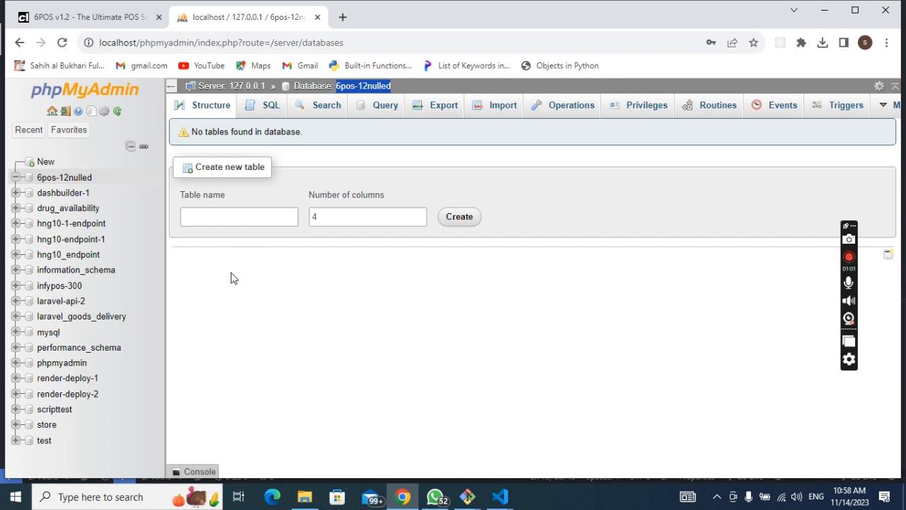
Step: Glance at the migration output, then reload the empty 6pos-12nulled database page in phpMyAdmin
left_click(499, 498)
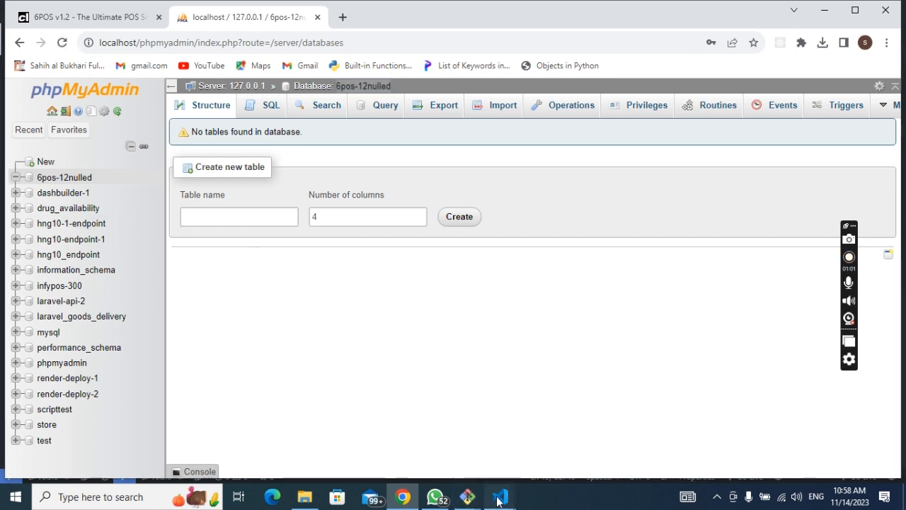
left_click(589, 433)
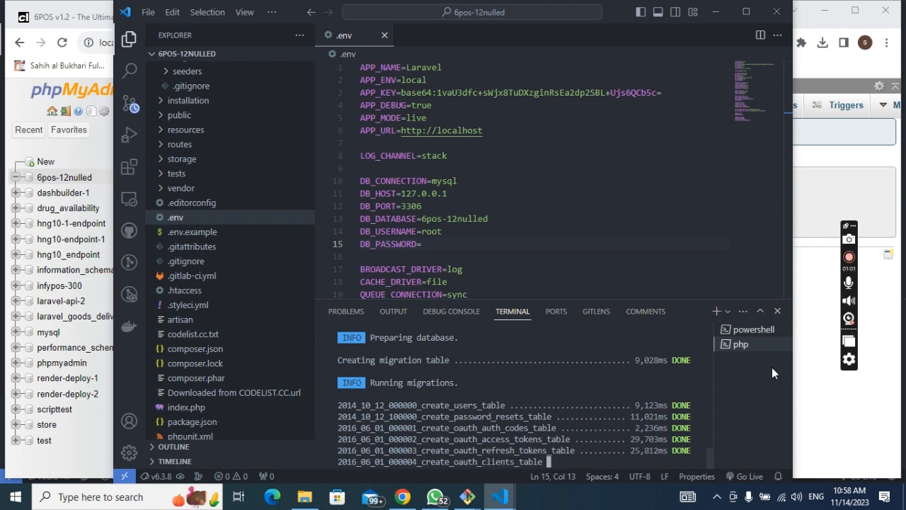
left_click(809, 354)
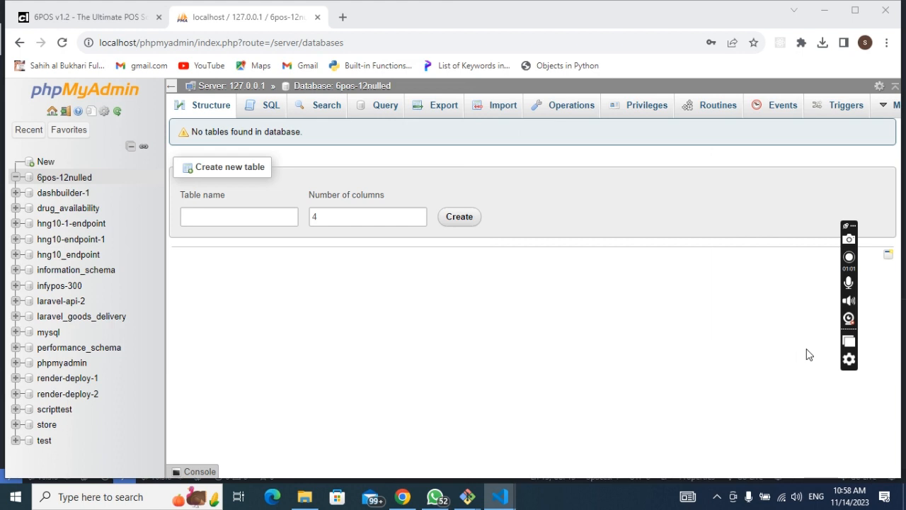
left_click(286, 251)
key("F5")
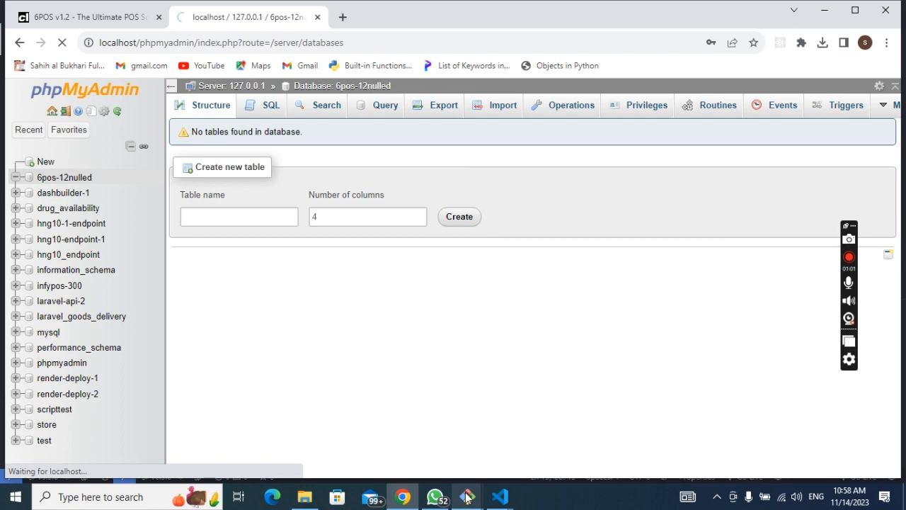
Step: Alternate between phpMyAdmin and the migration output as migrations reach create_companies_table
left_click(500, 496)
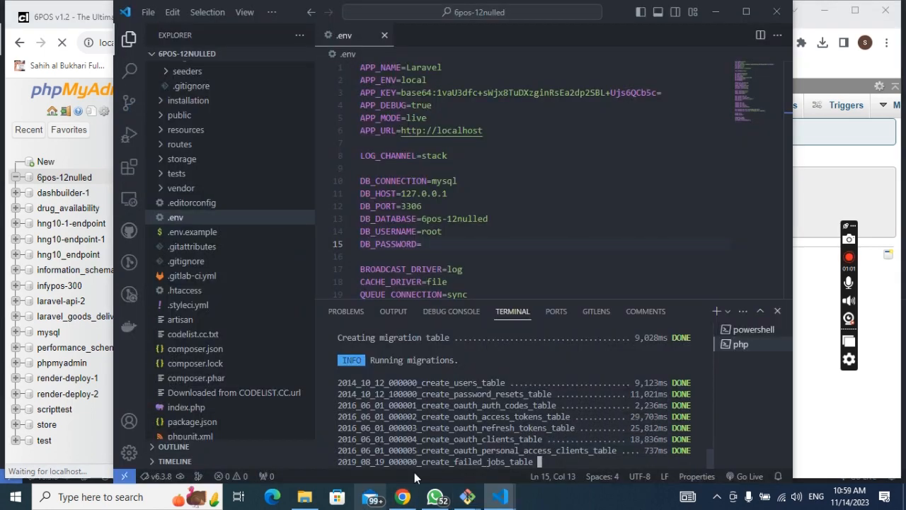
left_click(822, 417)
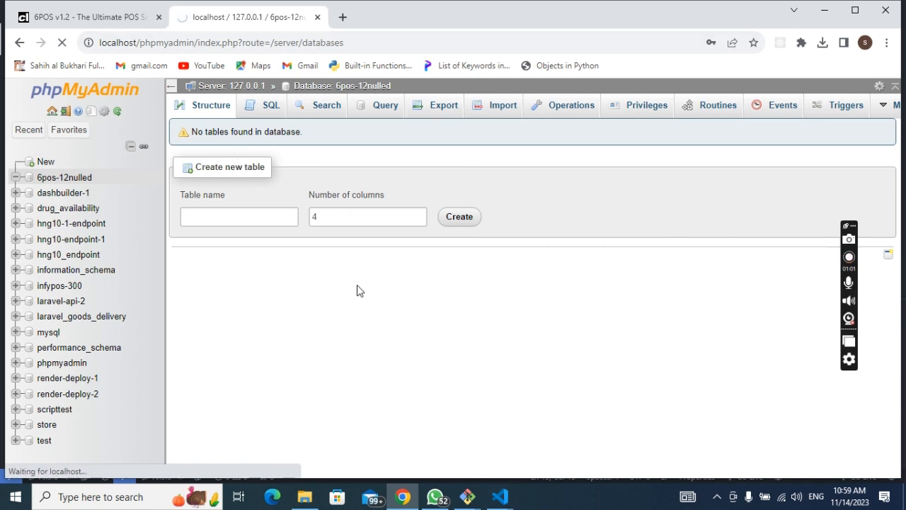
mouse_move(507, 500)
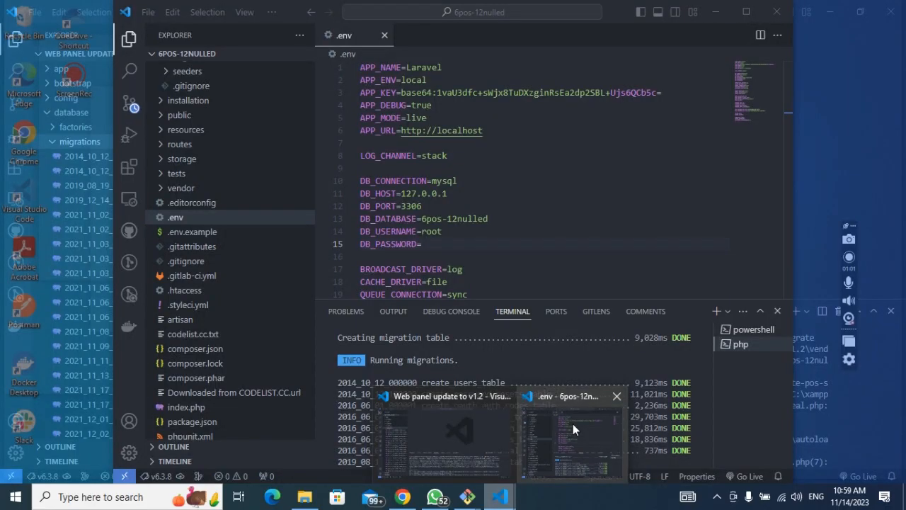
left_click(573, 423)
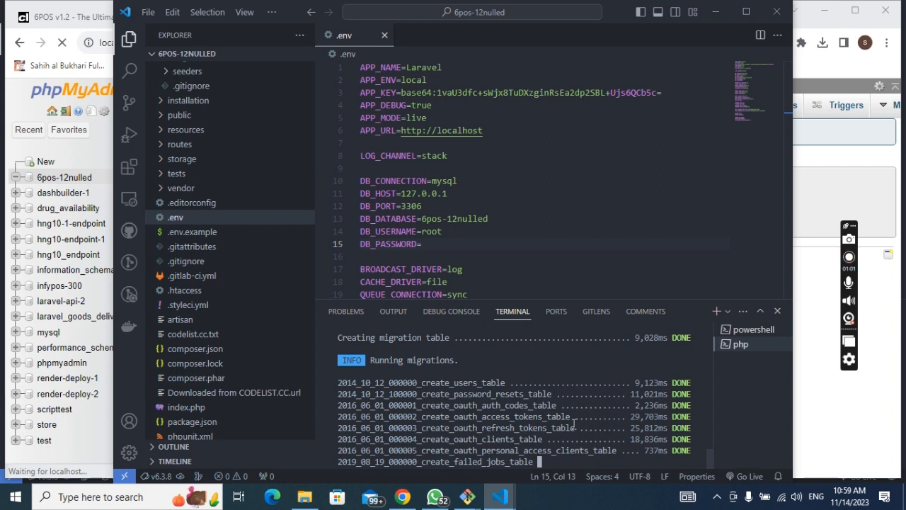
left_click(820, 433)
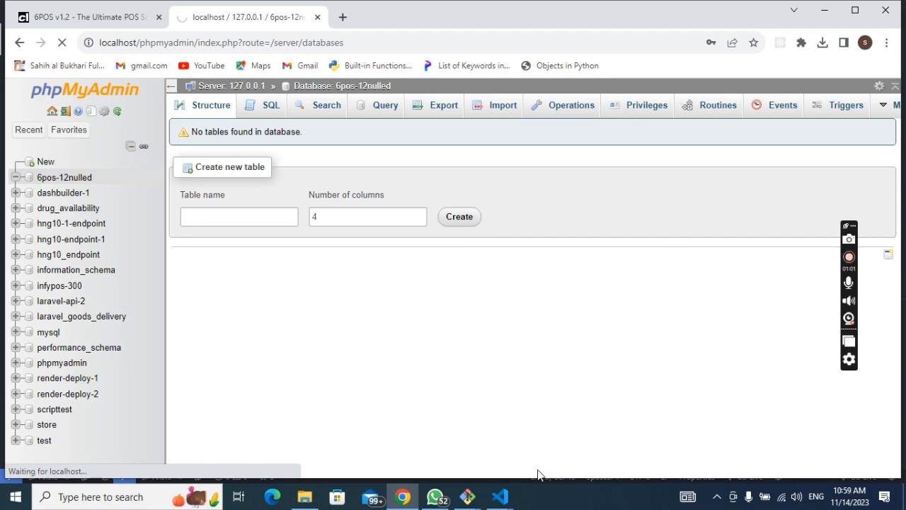
left_click(500, 496)
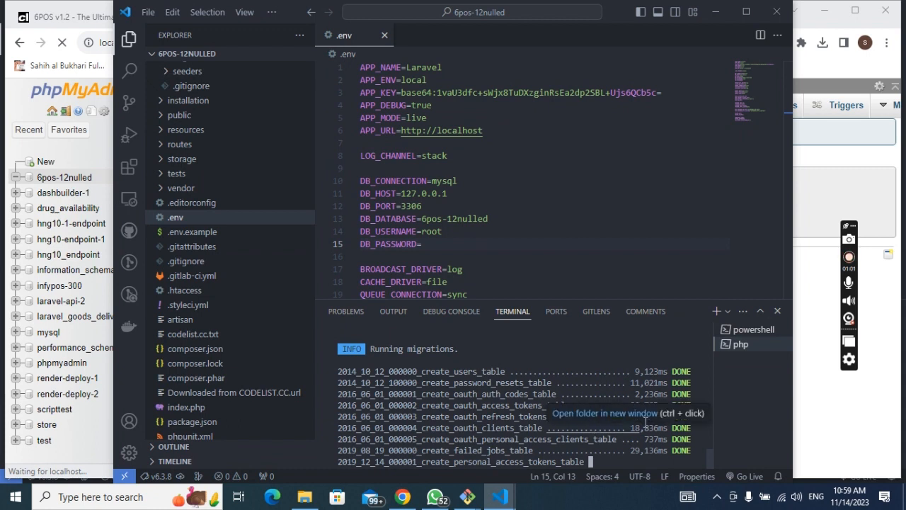
left_click(839, 428)
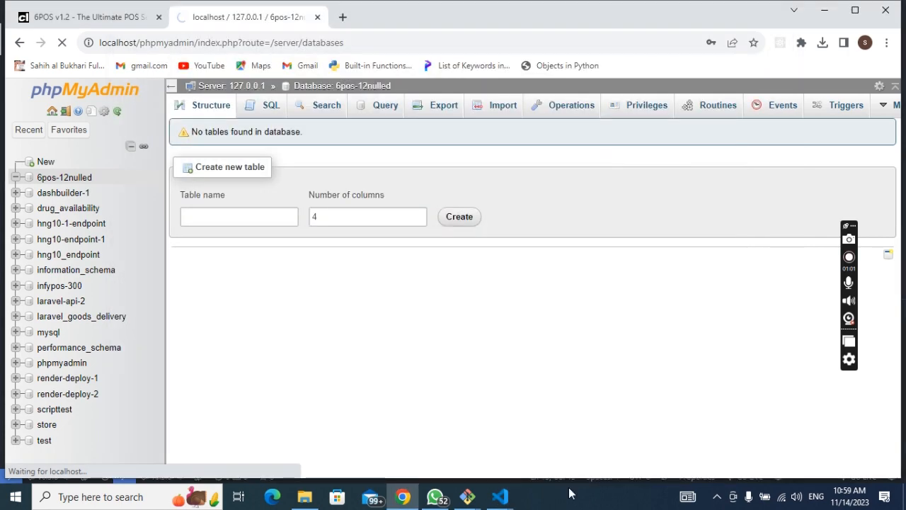
mouse_move(505, 498)
left_click(584, 450)
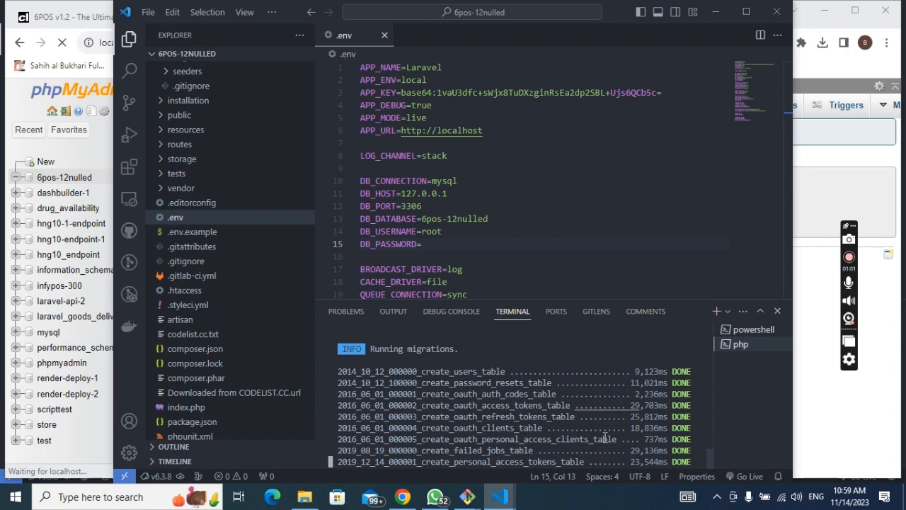
left_click(821, 414)
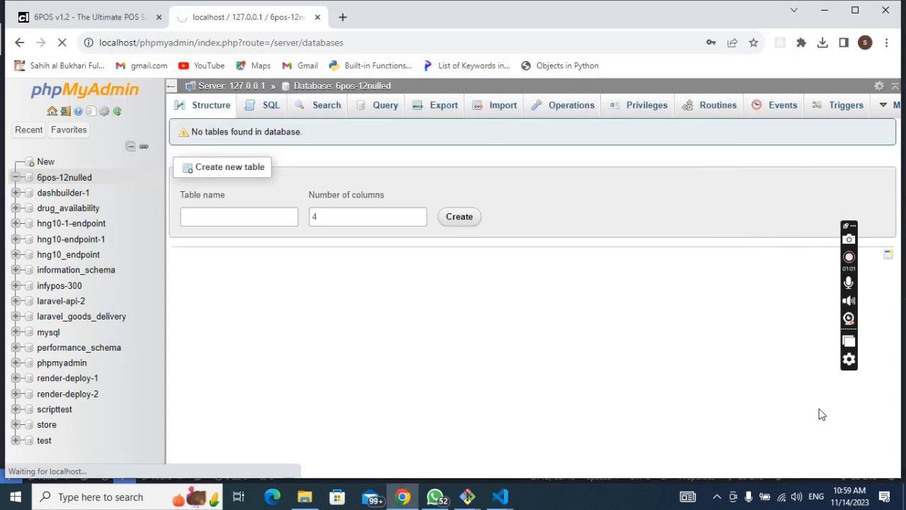
mouse_move(501, 497)
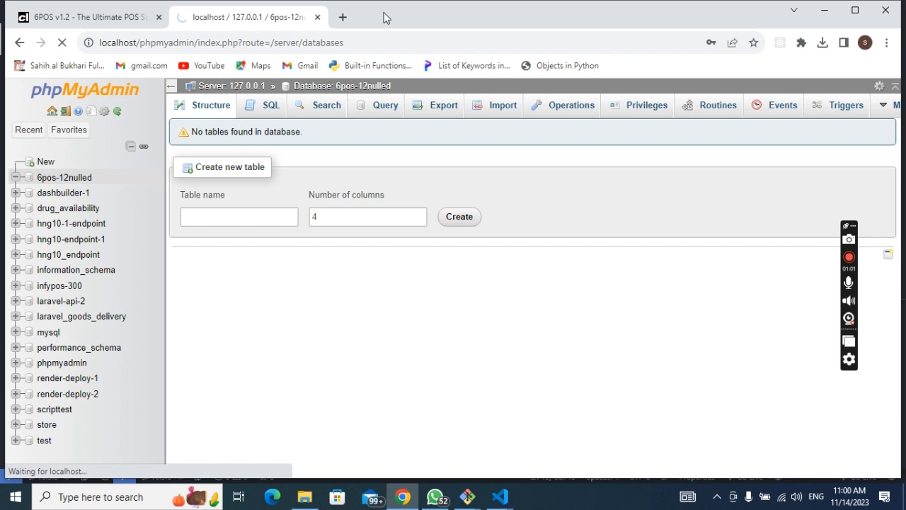
mouse_move(501, 498)
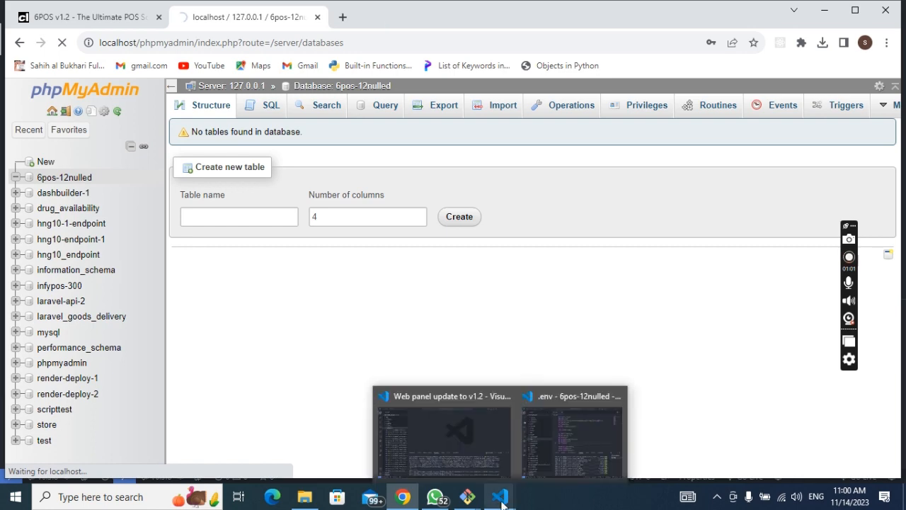
left_click(568, 431)
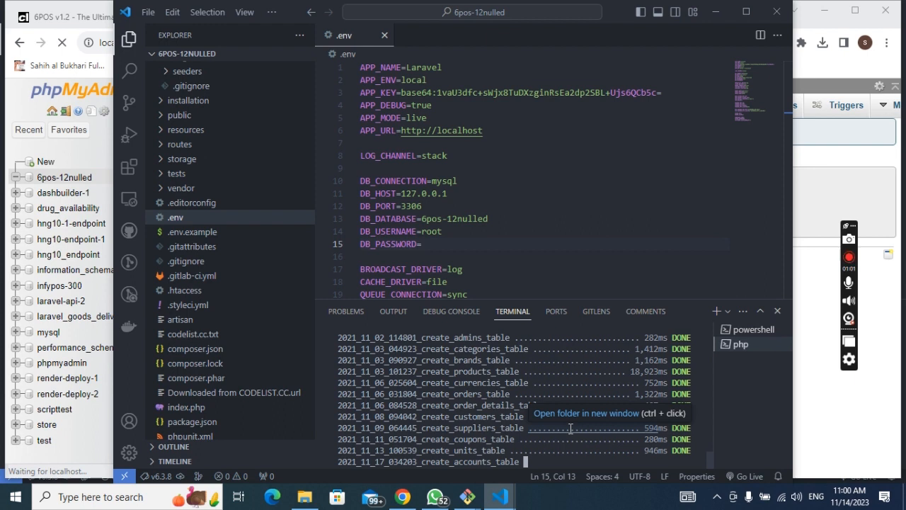
left_click(812, 412)
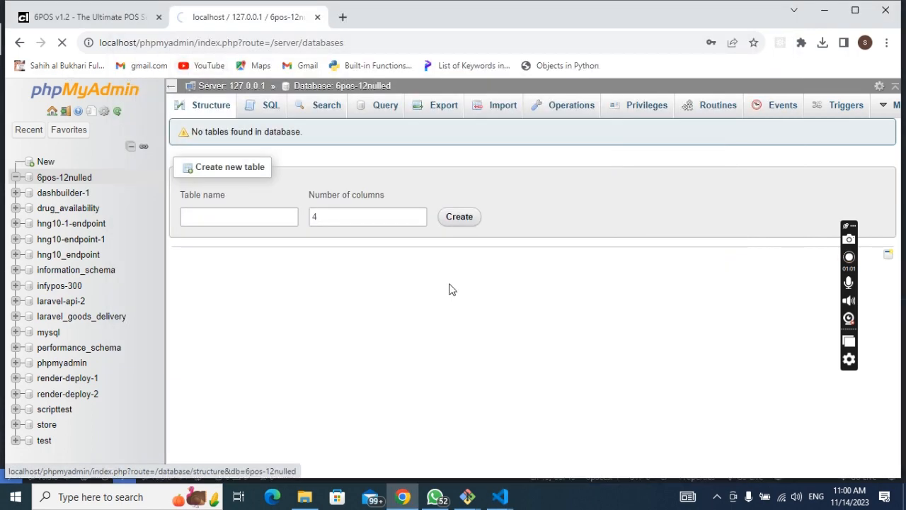
left_click(501, 498)
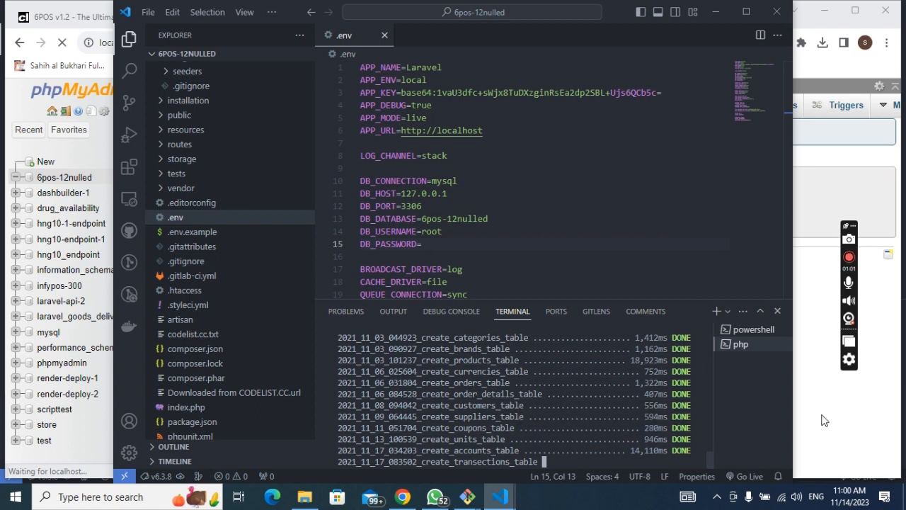
left_click(818, 437)
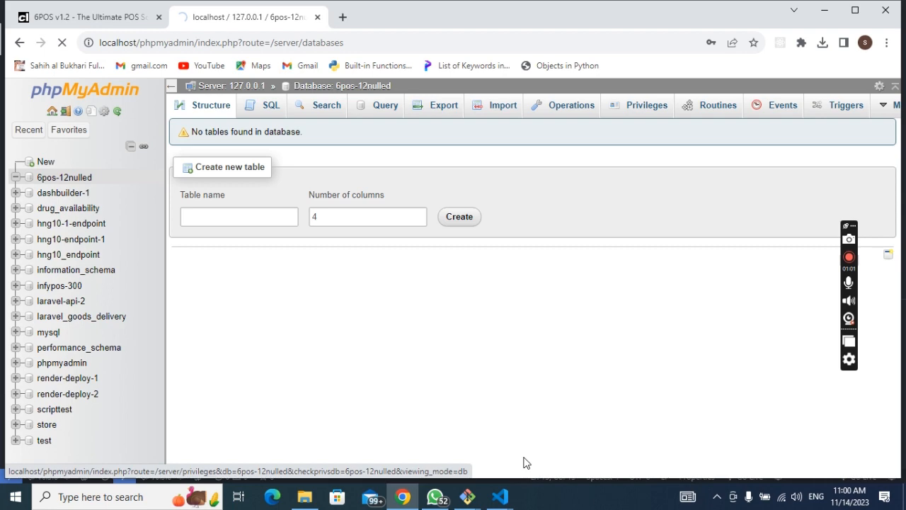
mouse_move(500, 497)
mouse_move(595, 457)
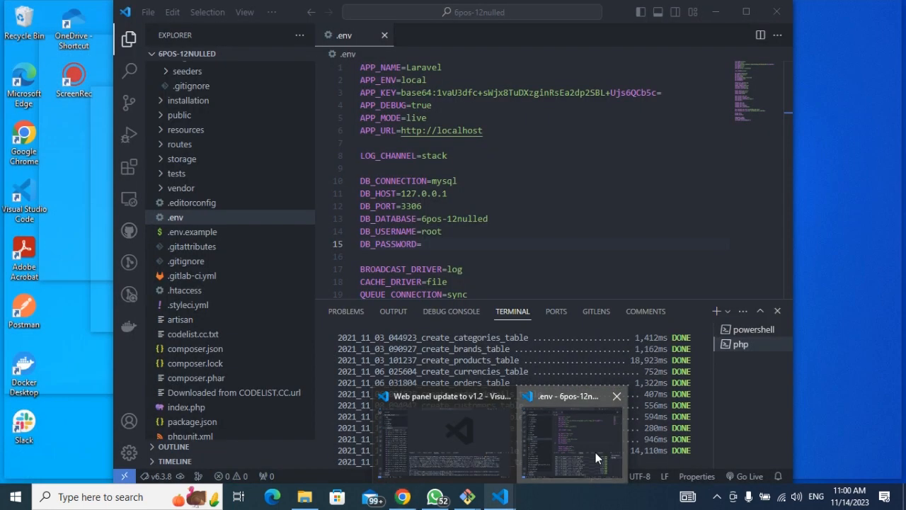
left_click(595, 453)
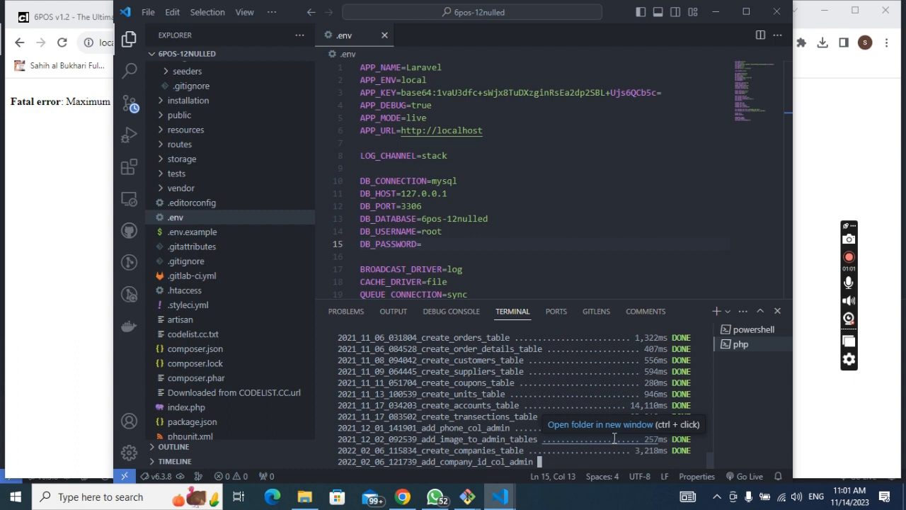
Step: Reload phpMyAdmin and check the migration output until accounts, admins and other tables appear
left_click(62, 42)
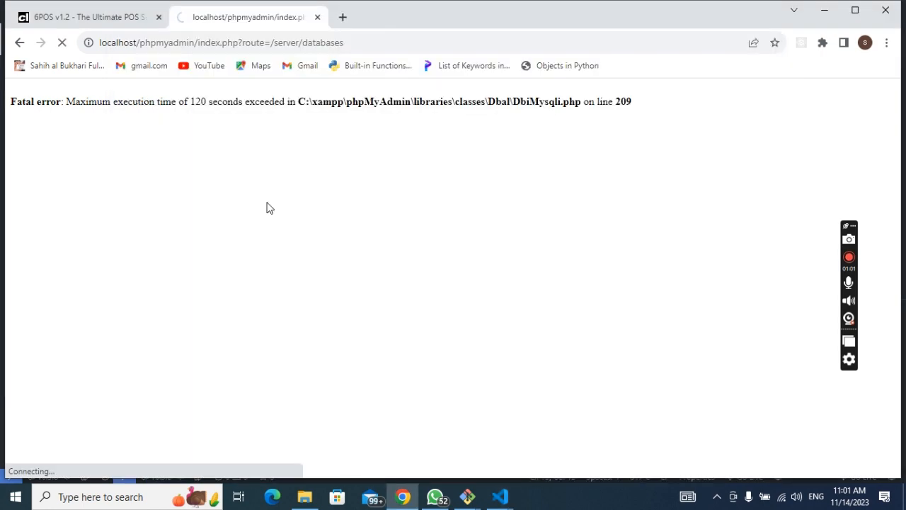
key("alt+Tab")
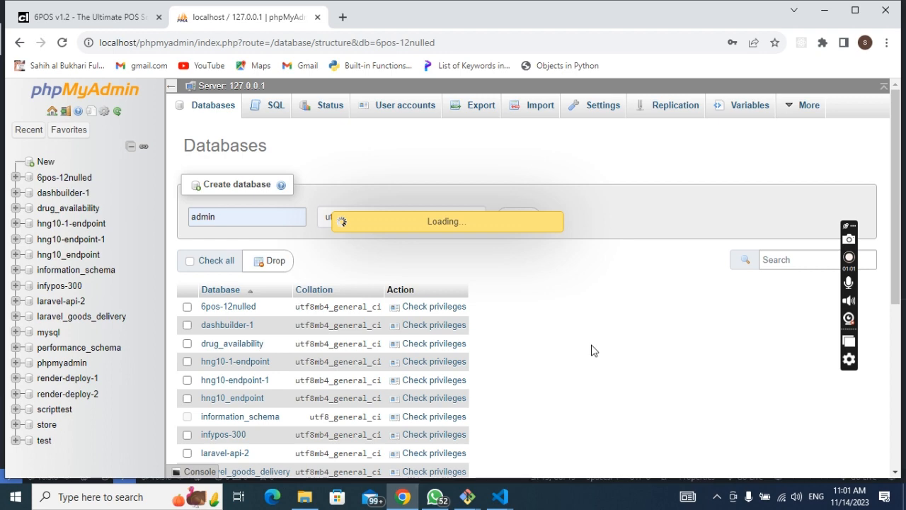
mouse_move(507, 500)
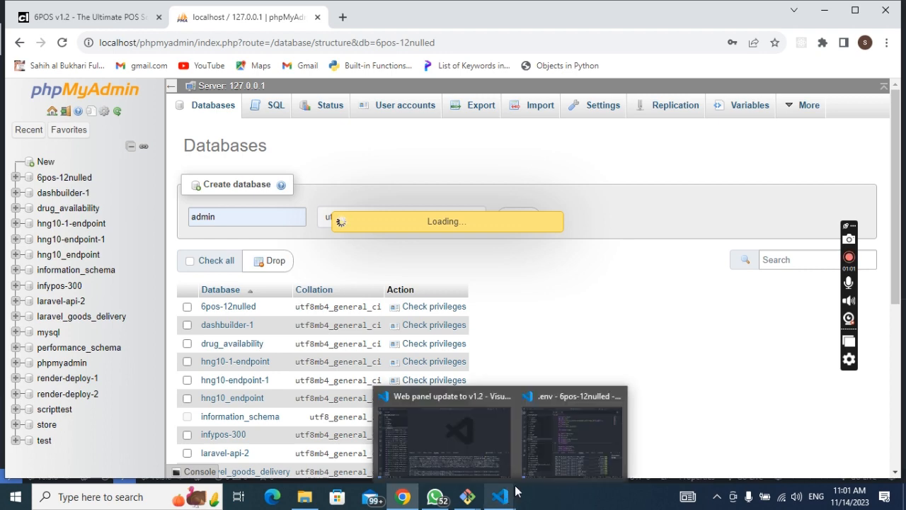
mouse_move(577, 446)
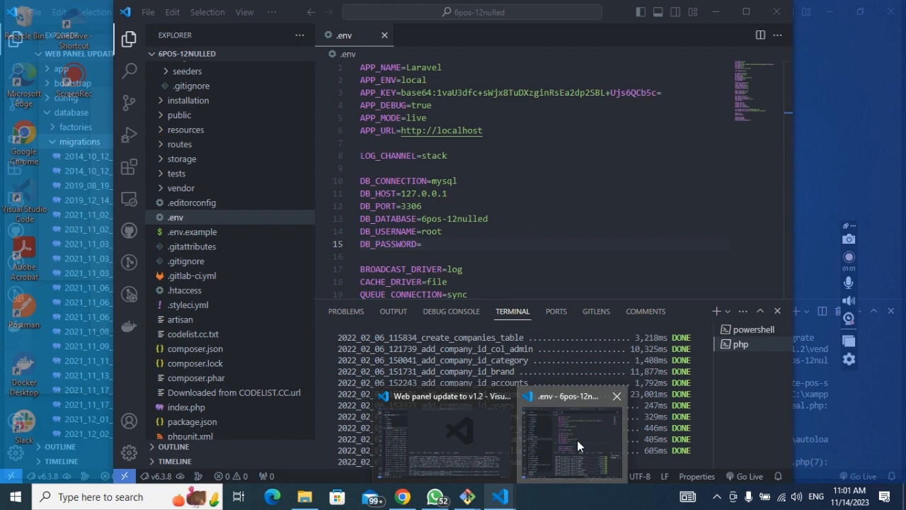
left_click(578, 440)
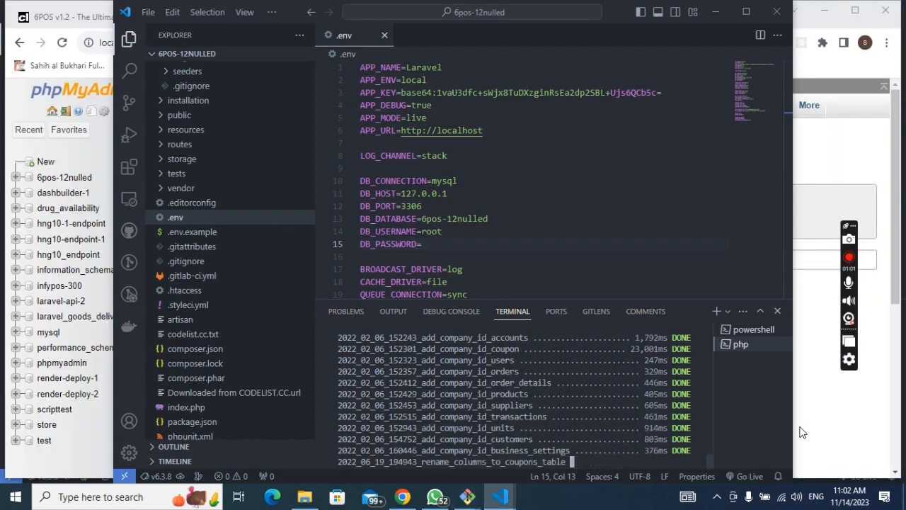
left_click(801, 431)
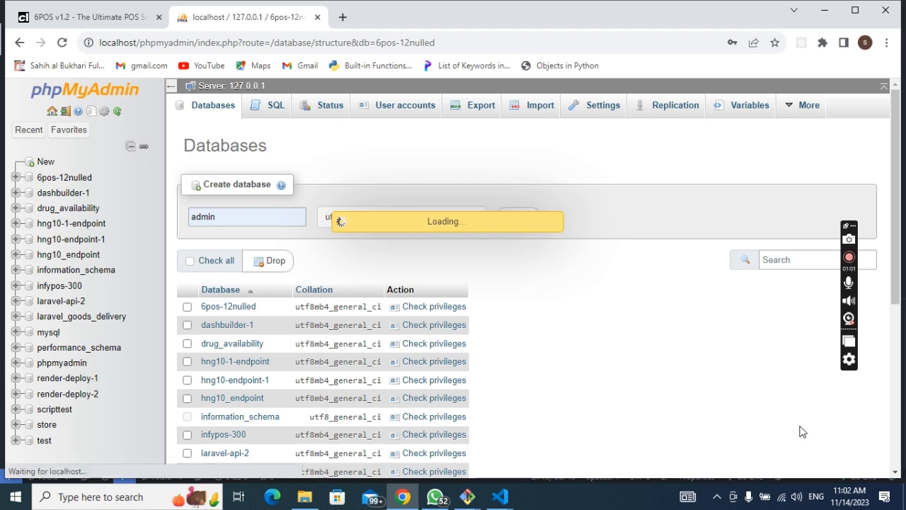
scroll(276, 283, "down", 2)
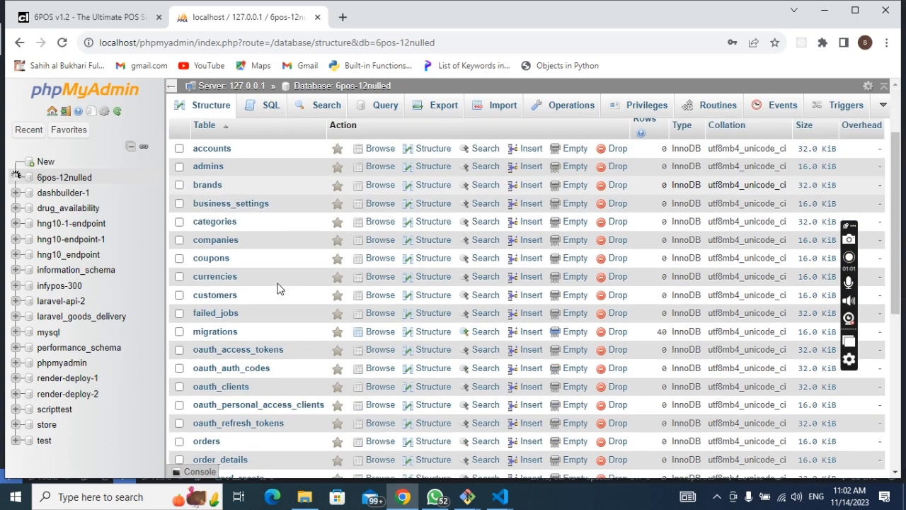
Step: Scroll back up the migrated table list and bring the .env editor window forward
scroll(277, 288, "up", 1)
mouse_move(498, 493)
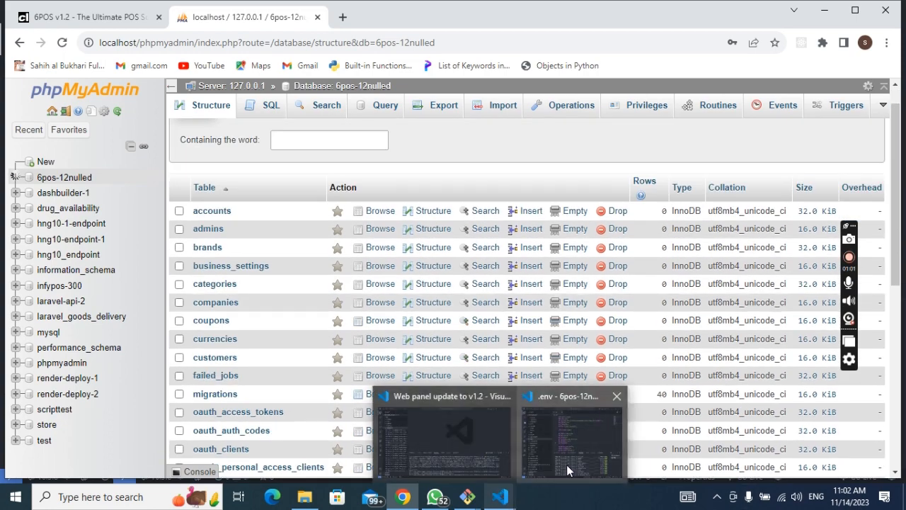
left_click(566, 464)
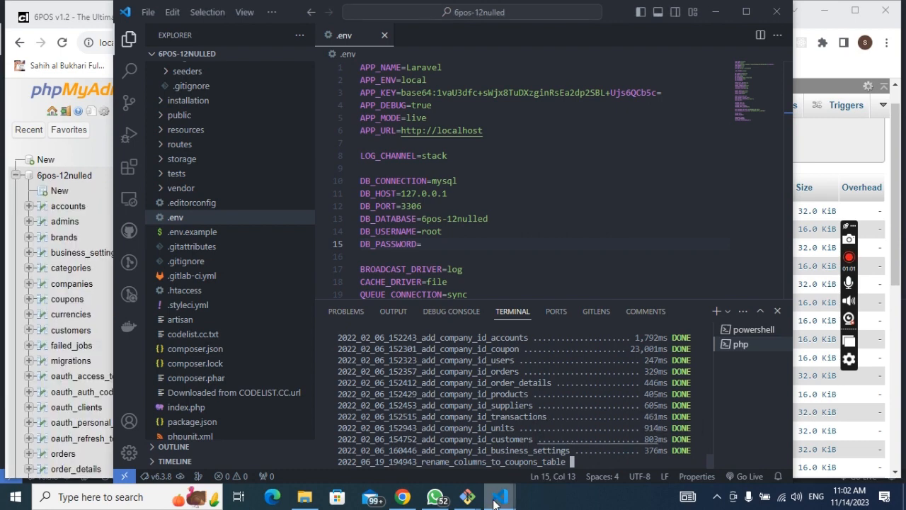
mouse_move(468, 497)
mouse_move(573, 446)
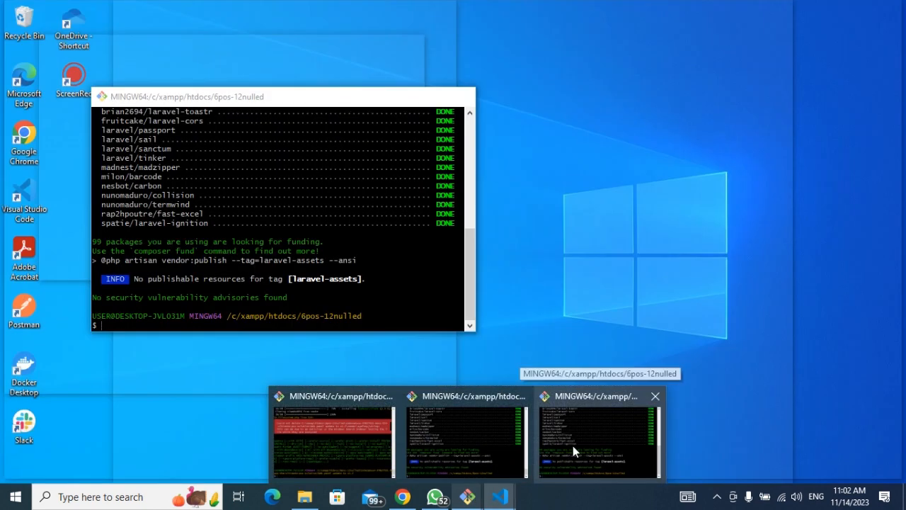
Step: Run php artisan serve in the 6pos-12nulled MINGW64 window
left_click(572, 446)
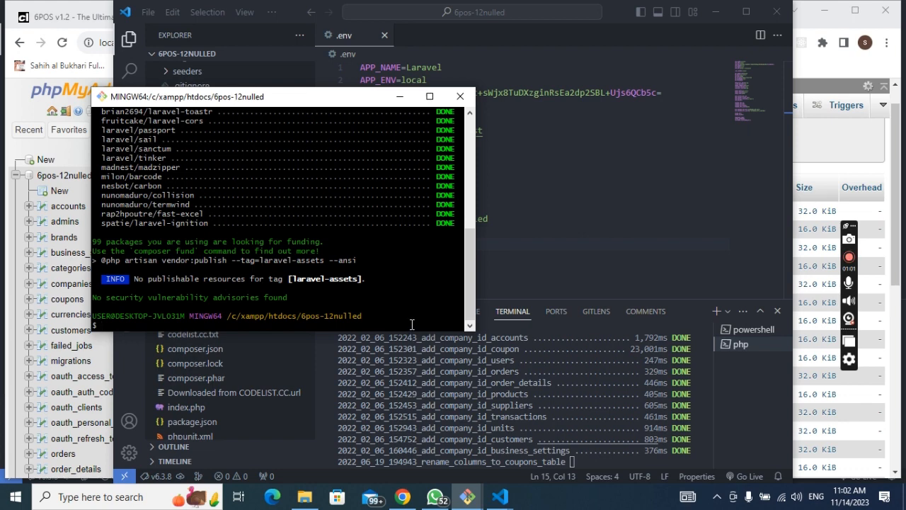
type("php artisan serve")
key("Return")
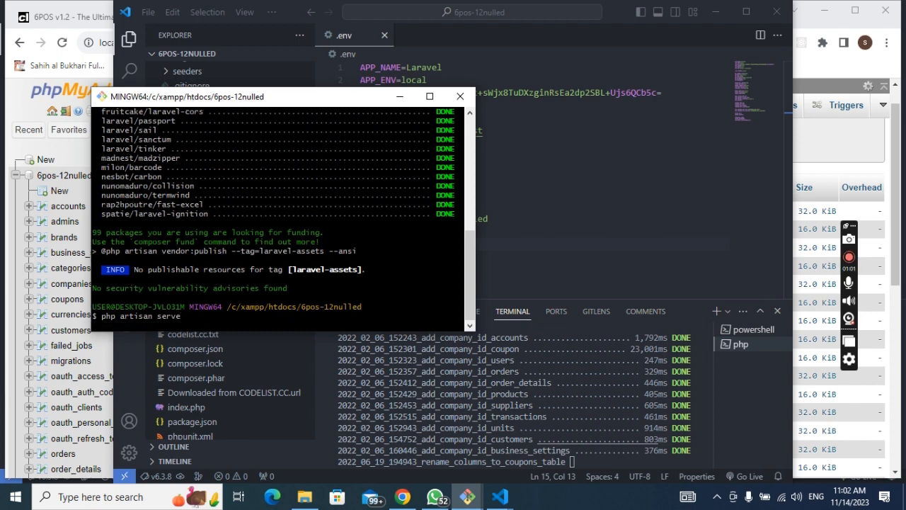